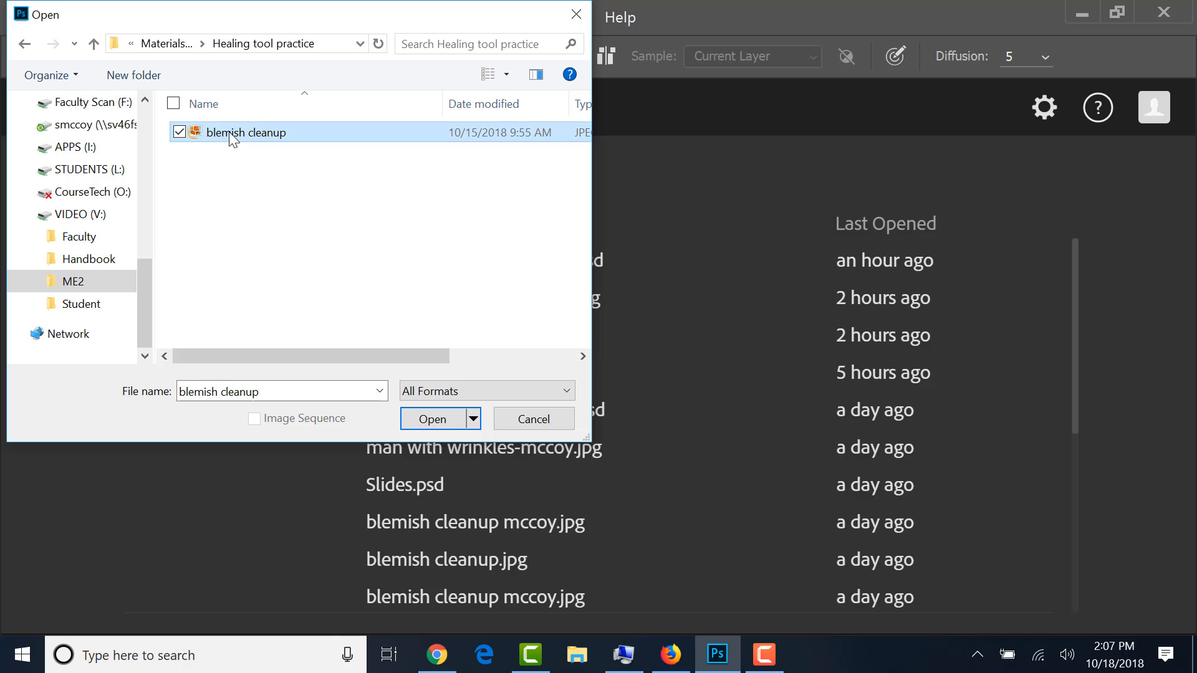
- Open the blemish cleanup image and enter a save-as name that adds the owner's surname to "blemish cleanup"
{"action": "left_click", "coordinate": [423, 425]}
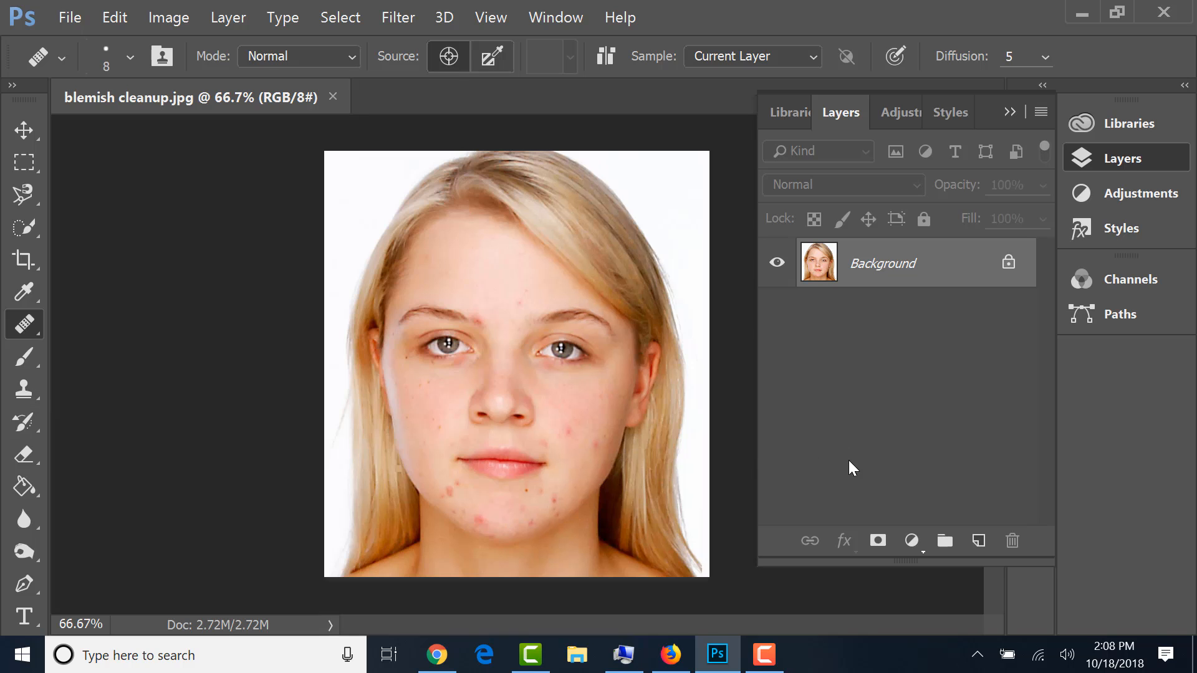
{"action": "left_click", "coordinate": [59, 19]}
{"action": "left_click", "coordinate": [130, 226]}
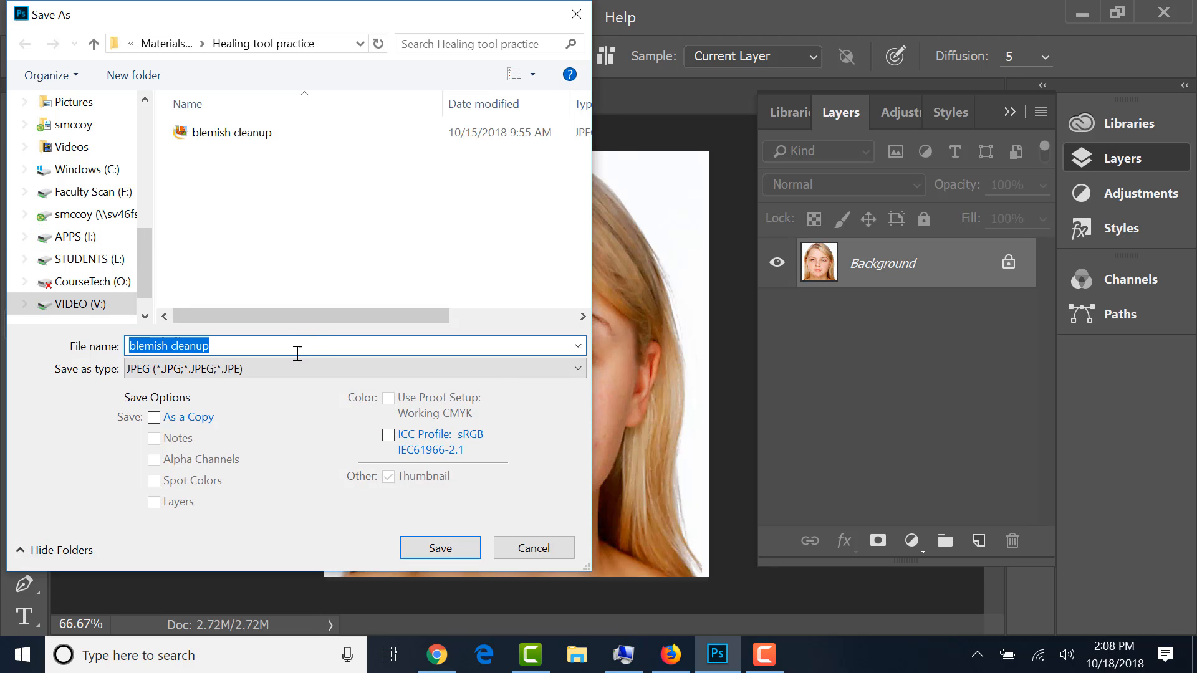
{"action": "left_click", "coordinate": [239, 346]}
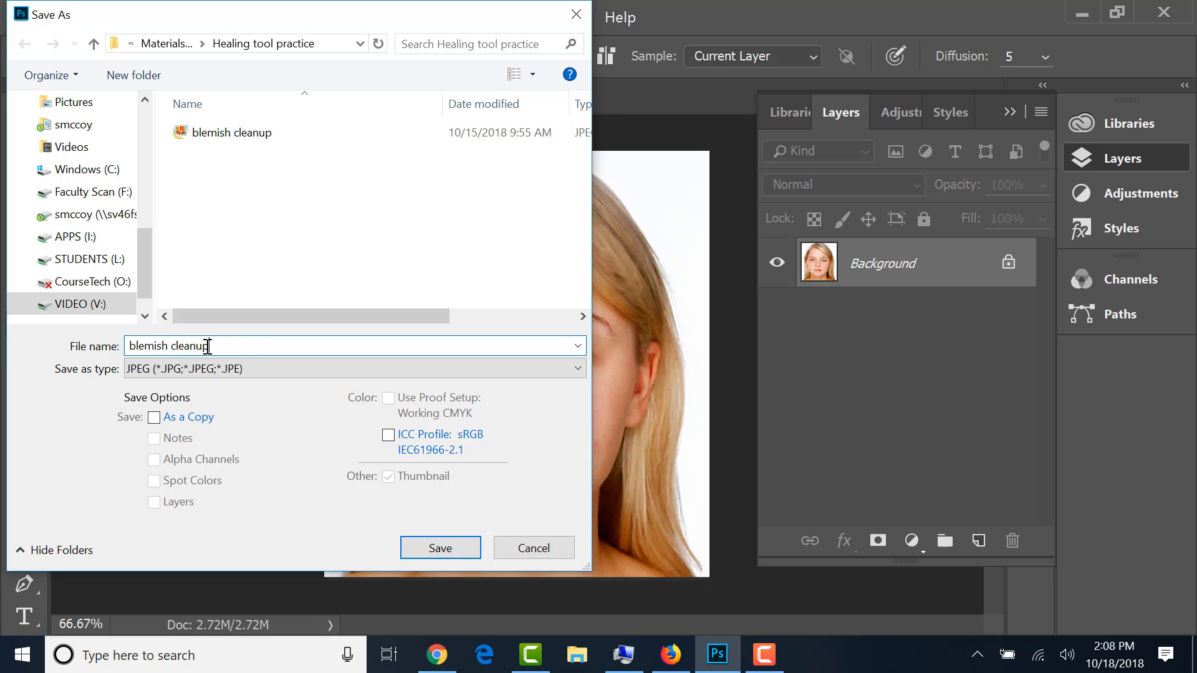
{"action": "type", "text": "mccoy"}
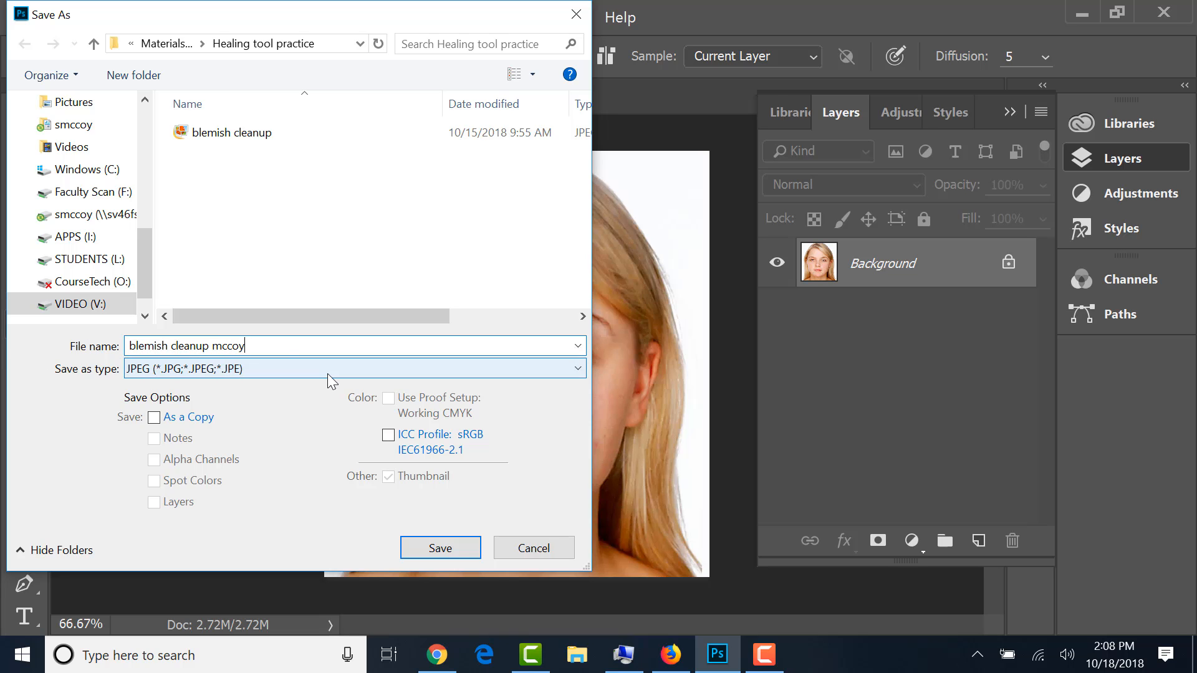
- Save the JPEG in the owner's personal folder under VIDEO (V:), ME2, Principles of Art, 7th pd, STUDENT FOLDERS
{"action": "left_click", "coordinate": [91, 305]}
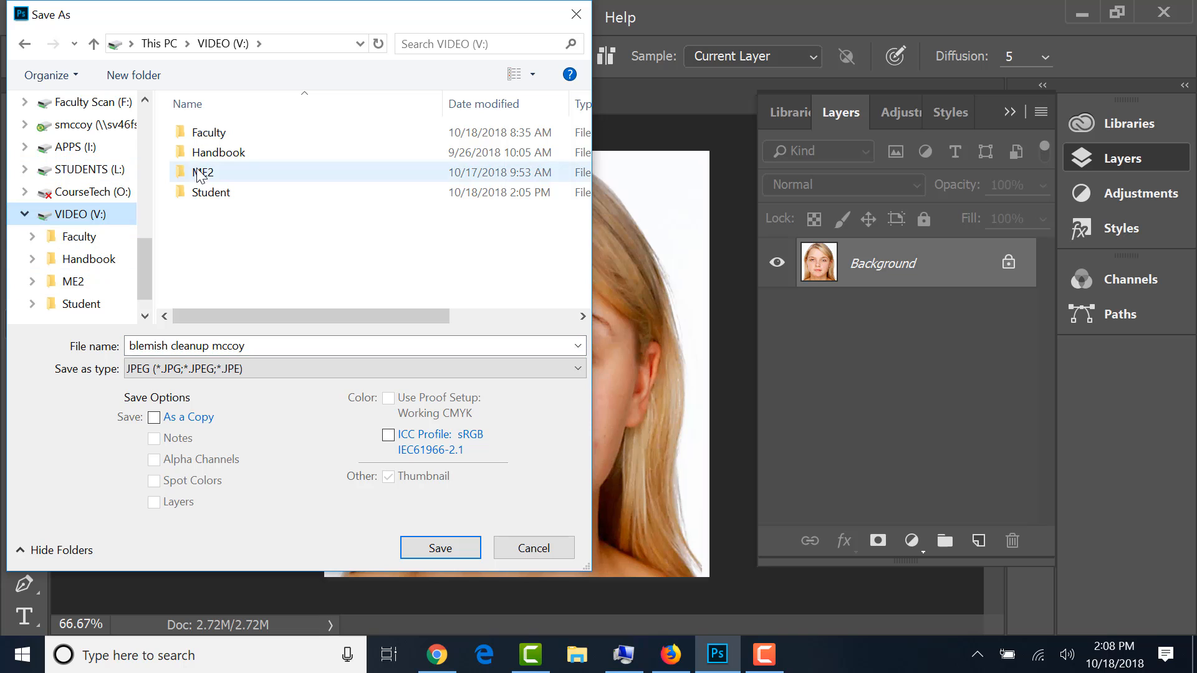
{"action": "double_click", "coordinate": [201, 192]}
{"action": "left_click", "coordinate": [25, 43]}
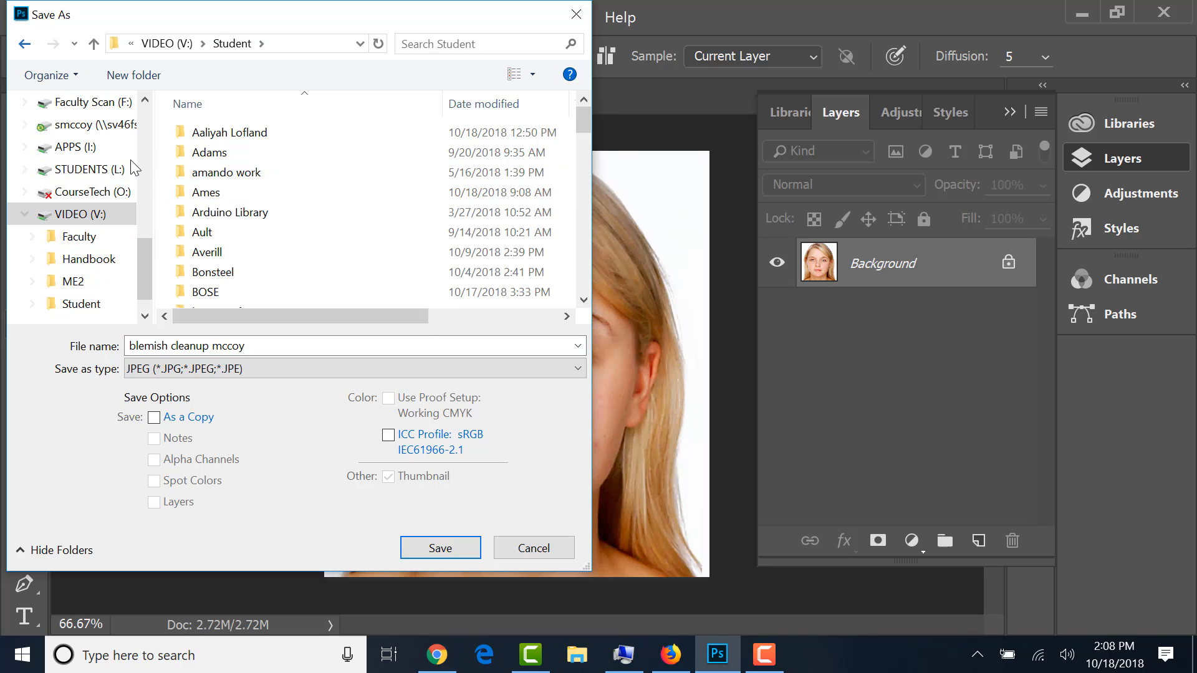
{"action": "double_click", "coordinate": [218, 174]}
{"action": "double_click", "coordinate": [199, 153]}
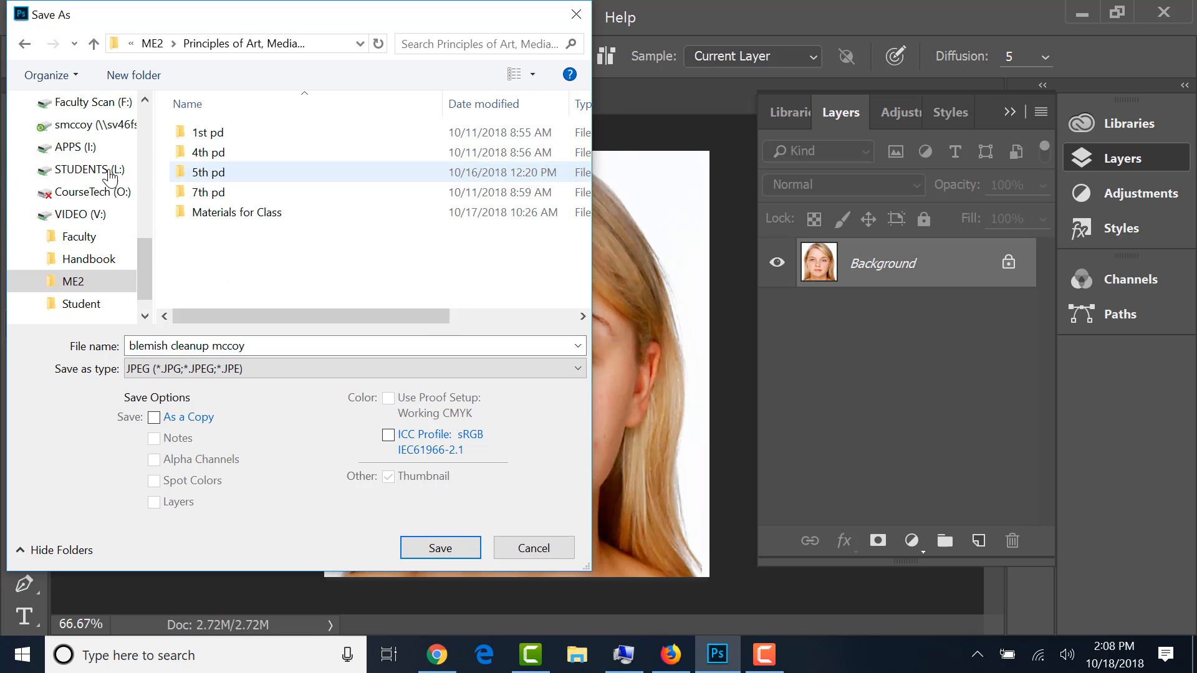
{"action": "double_click", "coordinate": [205, 193]}
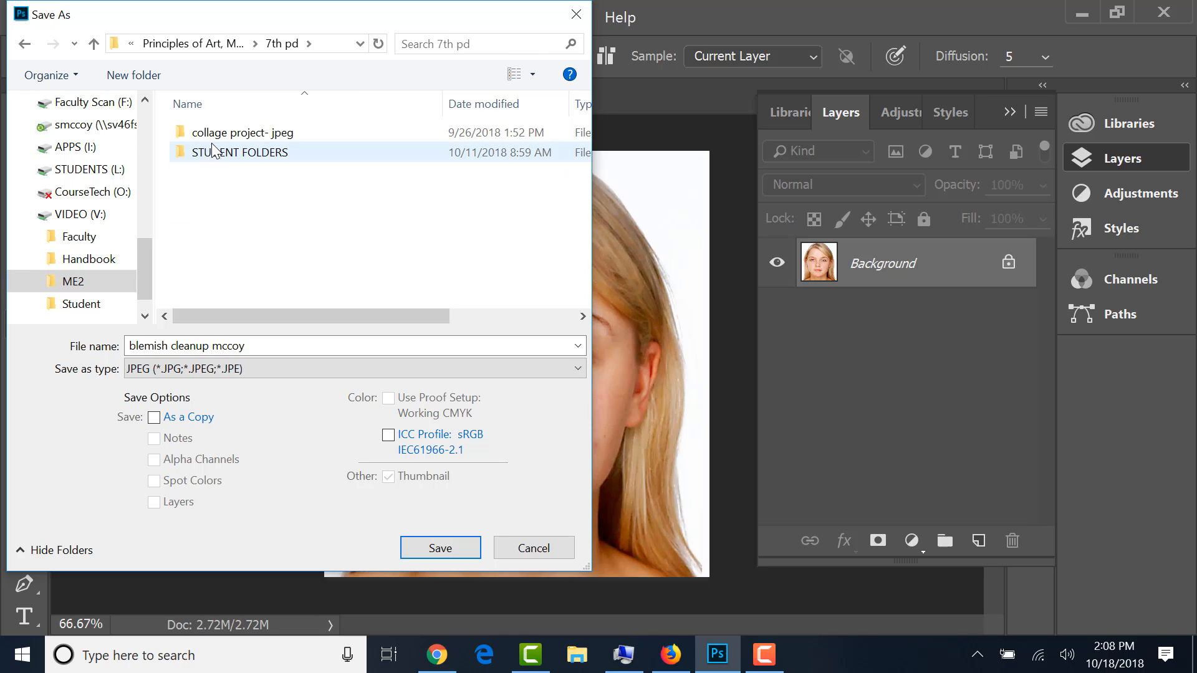
{"action": "double_click", "coordinate": [211, 152]}
{"action": "scroll", "coordinate": [255, 196], "scroll_direction": "down", "scroll_amount": 2}
{"action": "scroll", "coordinate": [253, 200], "scroll_direction": "up", "scroll_amount": 1}
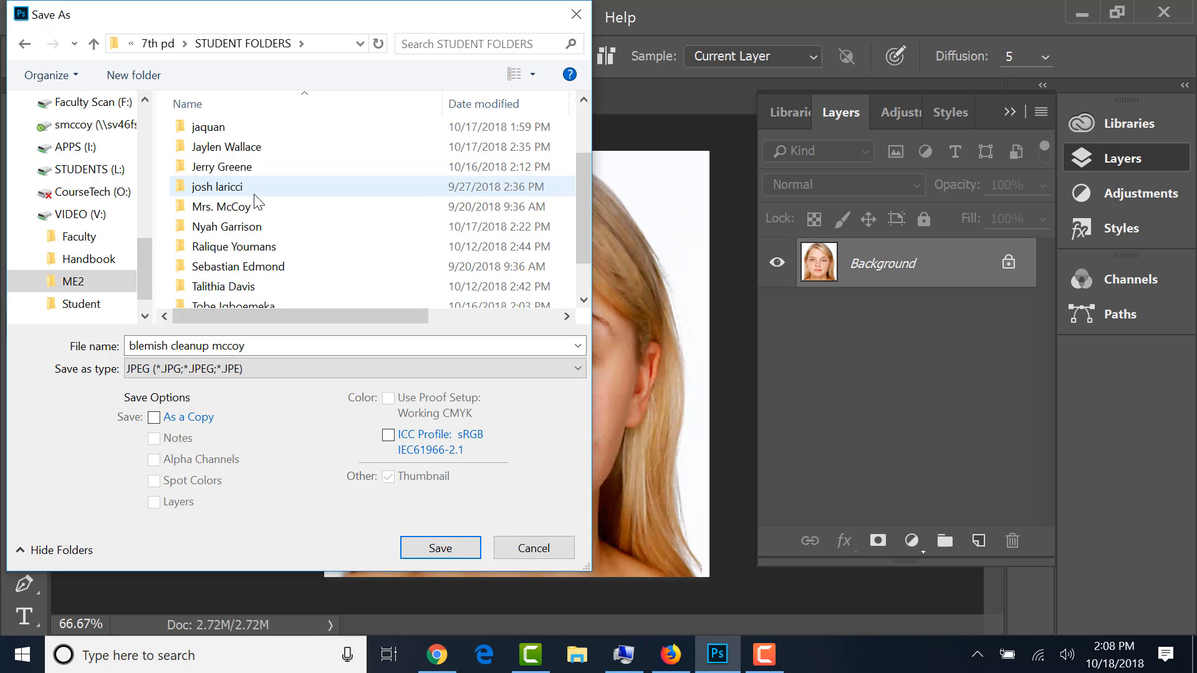
{"action": "double_click", "coordinate": [252, 212]}
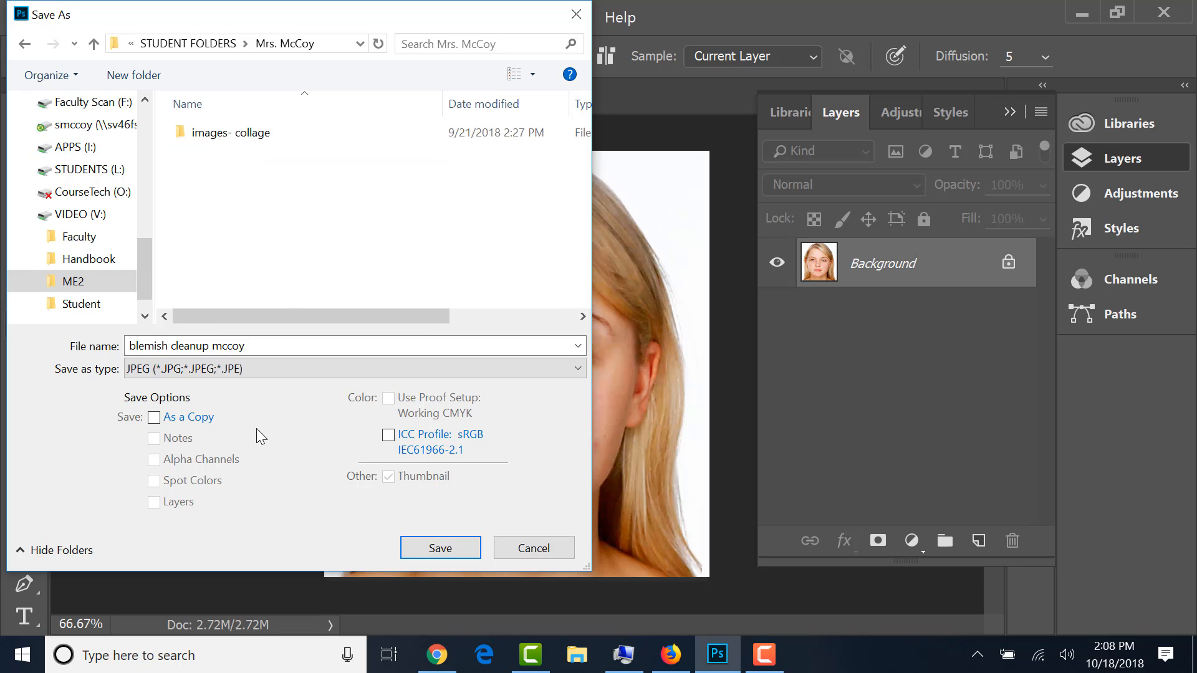
{"action": "left_click", "coordinate": [432, 546]}
{"action": "left_click", "coordinate": [754, 140]}
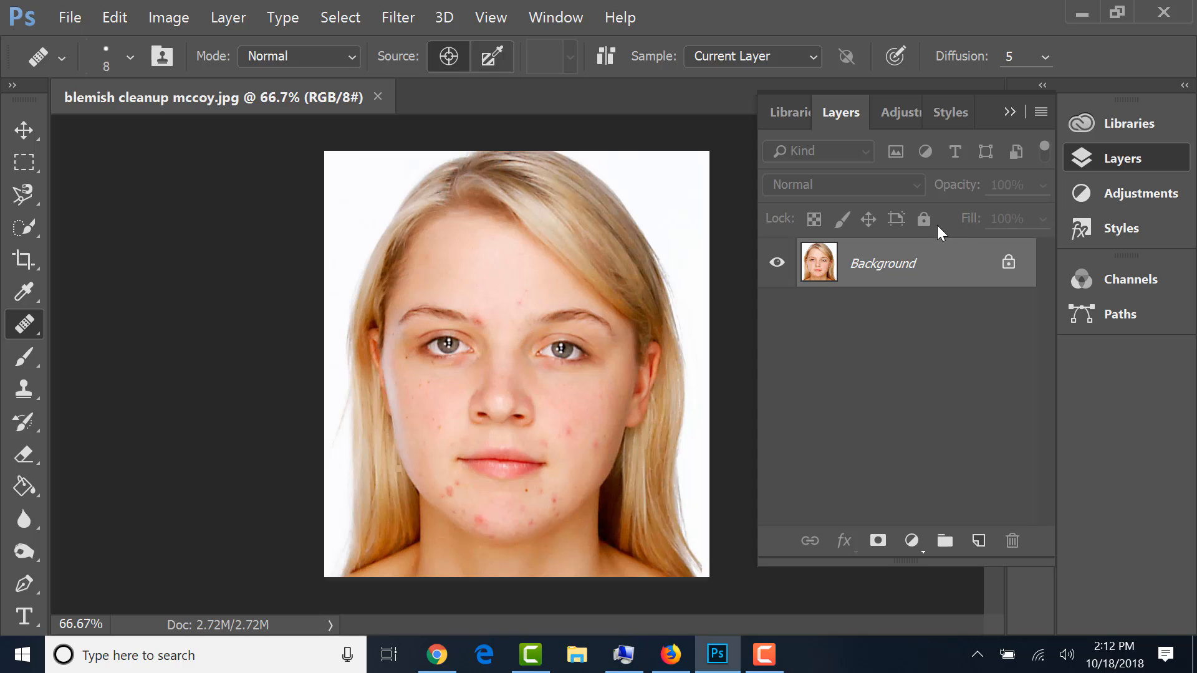
- Duplicate the Background layer within the same document as "Background copy"
{"action": "right_click", "coordinate": [869, 266]}
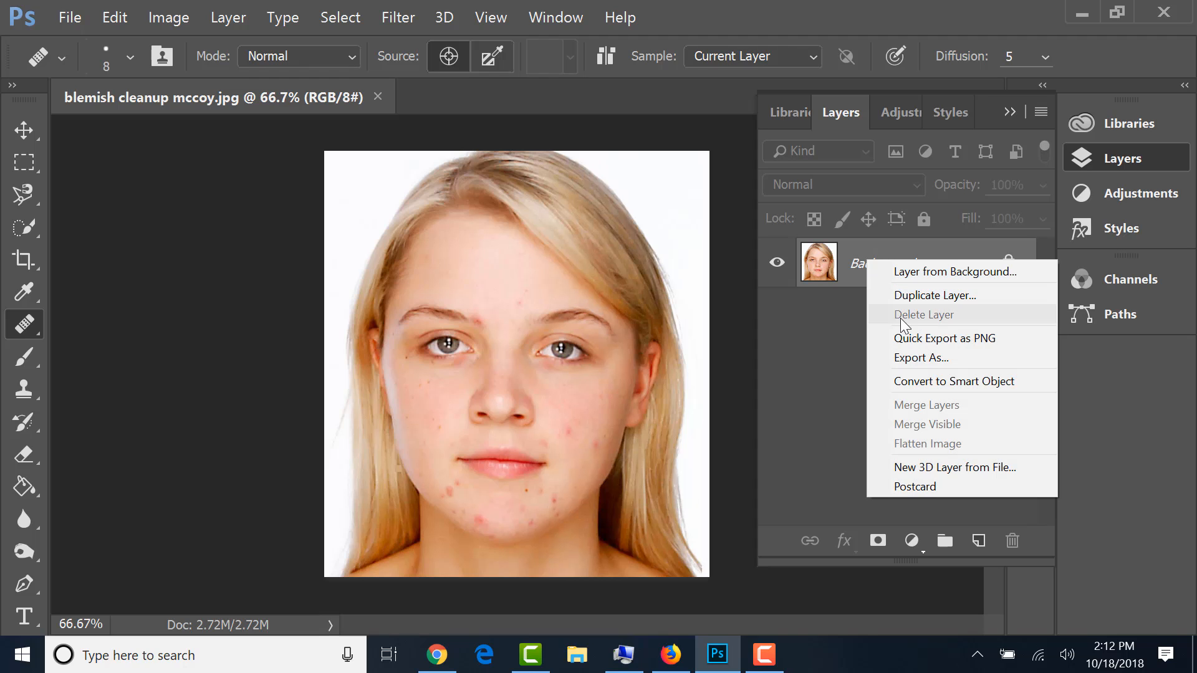
{"action": "left_click", "coordinate": [915, 294]}
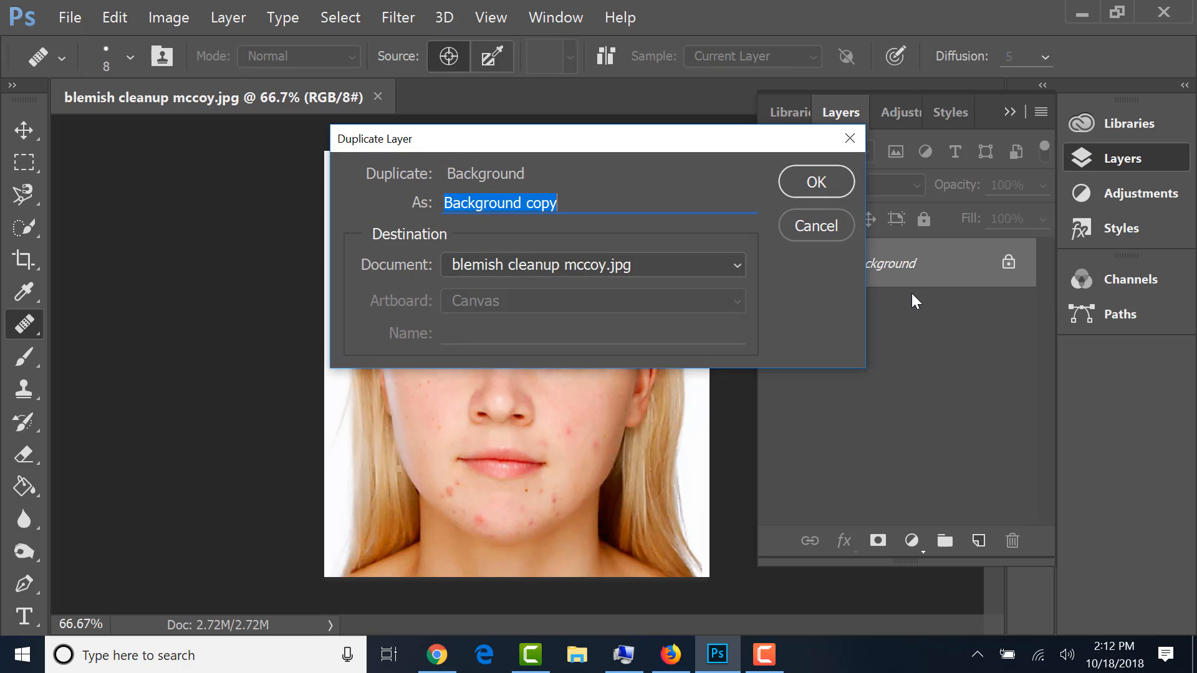
{"action": "left_click", "coordinate": [811, 184]}
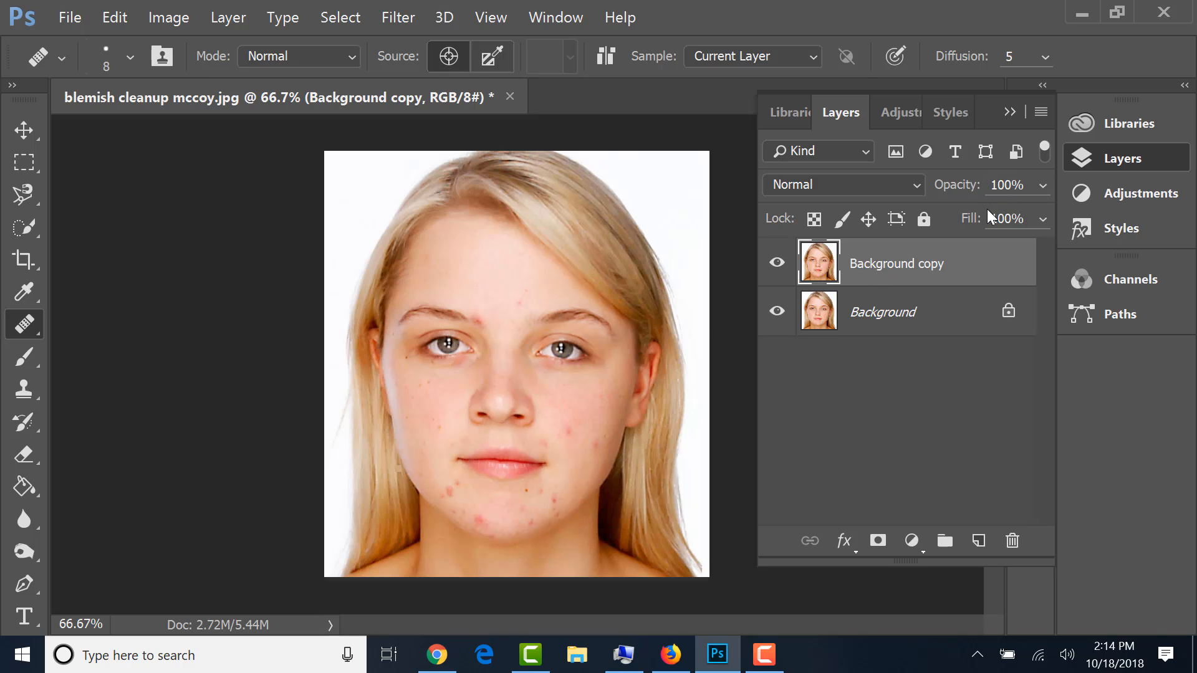
- Remove the blemishes on the forehead and between the eyebrows with the Spot Healing Brush on the Background copy layer
{"action": "left_click", "coordinate": [28, 325]}
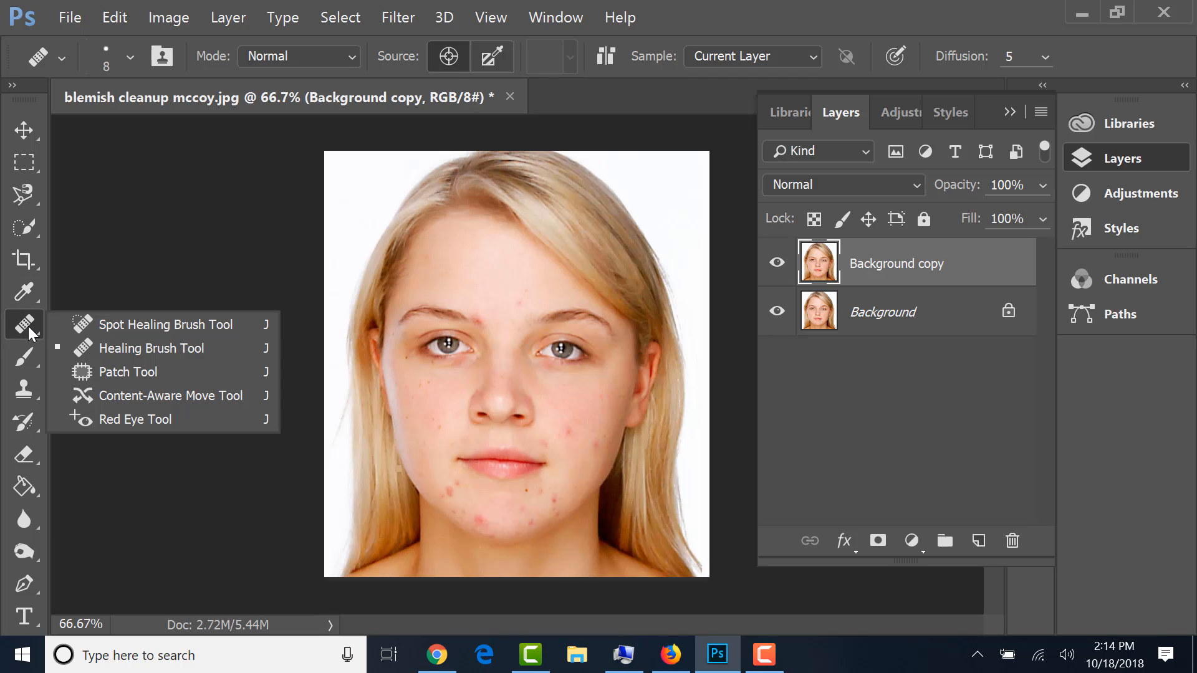
{"action": "left_click", "coordinate": [145, 323]}
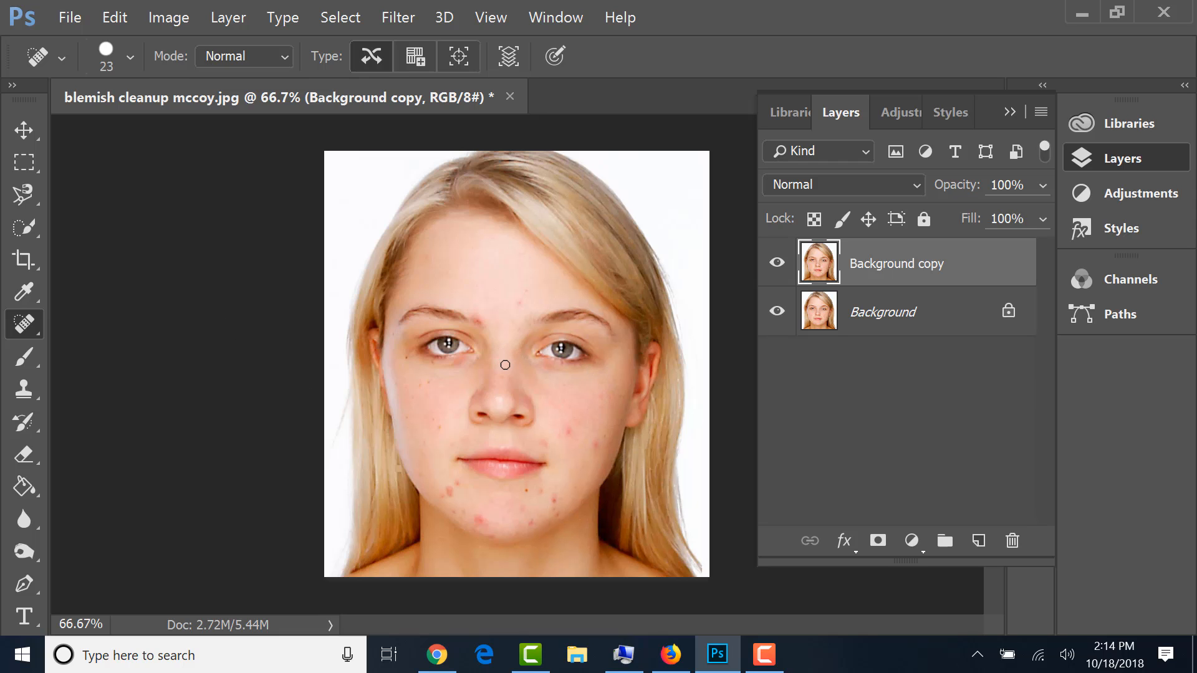
{"action": "scroll", "coordinate": [505, 365], "scroll_direction": "up", "scroll_amount": 2}
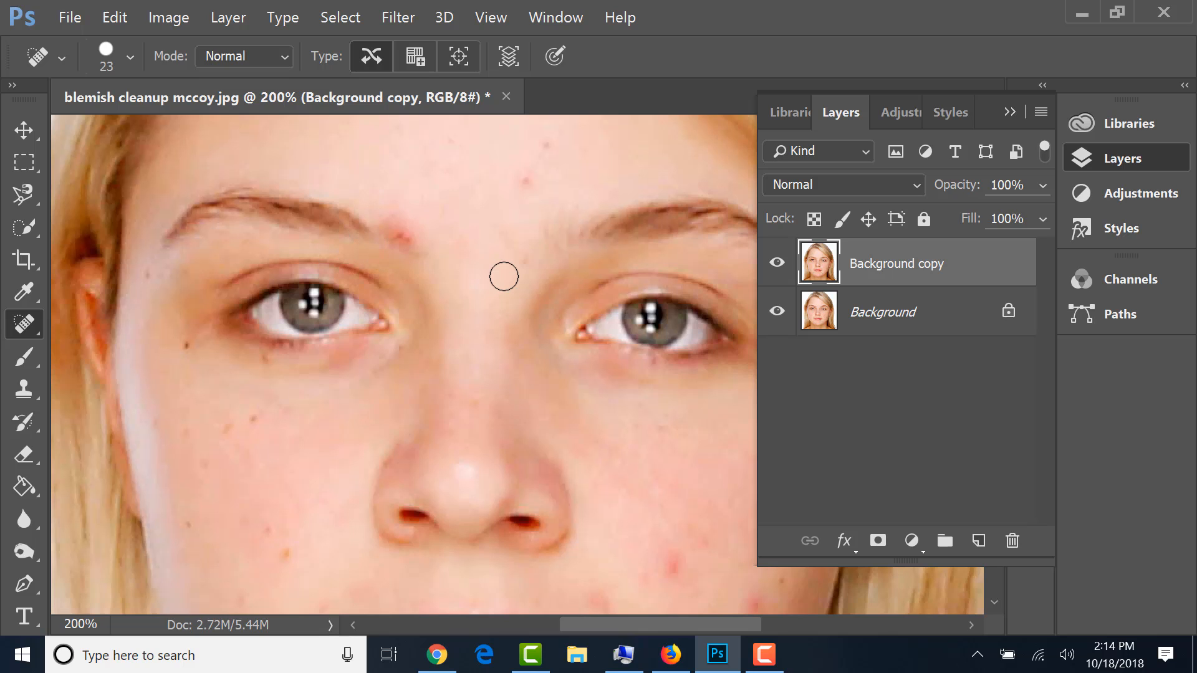
{"action": "scroll", "coordinate": [504, 276], "scroll_direction": "down", "scroll_amount": 1}
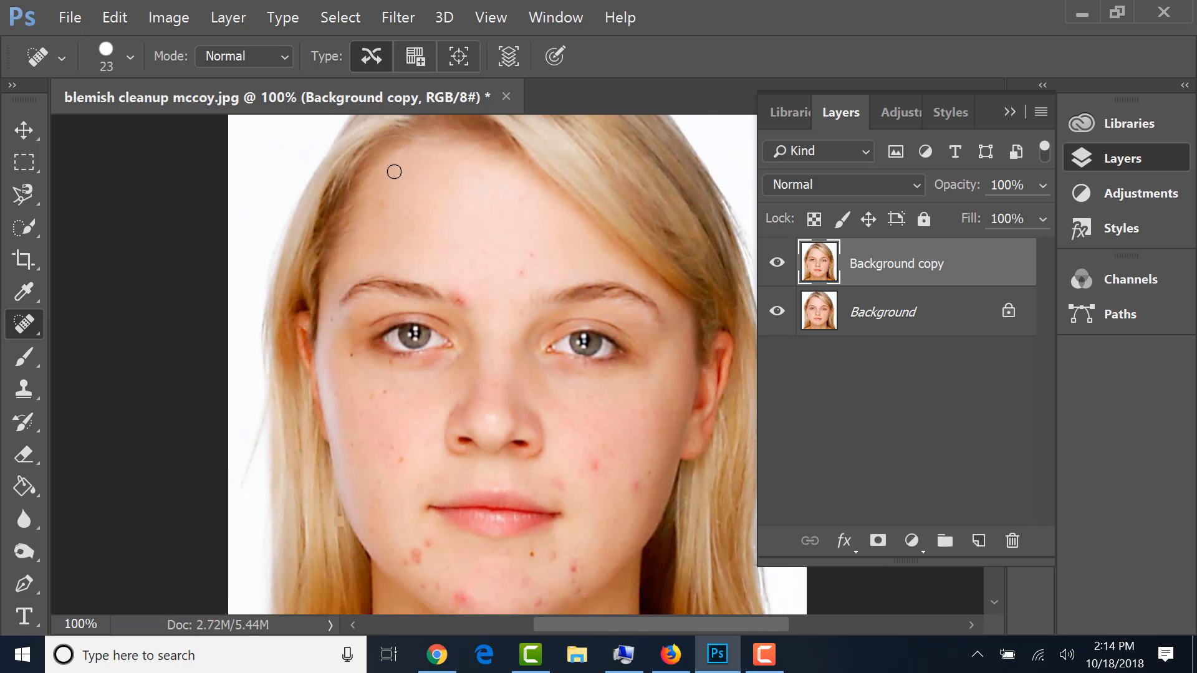
{"action": "left_click", "coordinate": [519, 272]}
{"action": "left_click", "coordinate": [530, 253]}
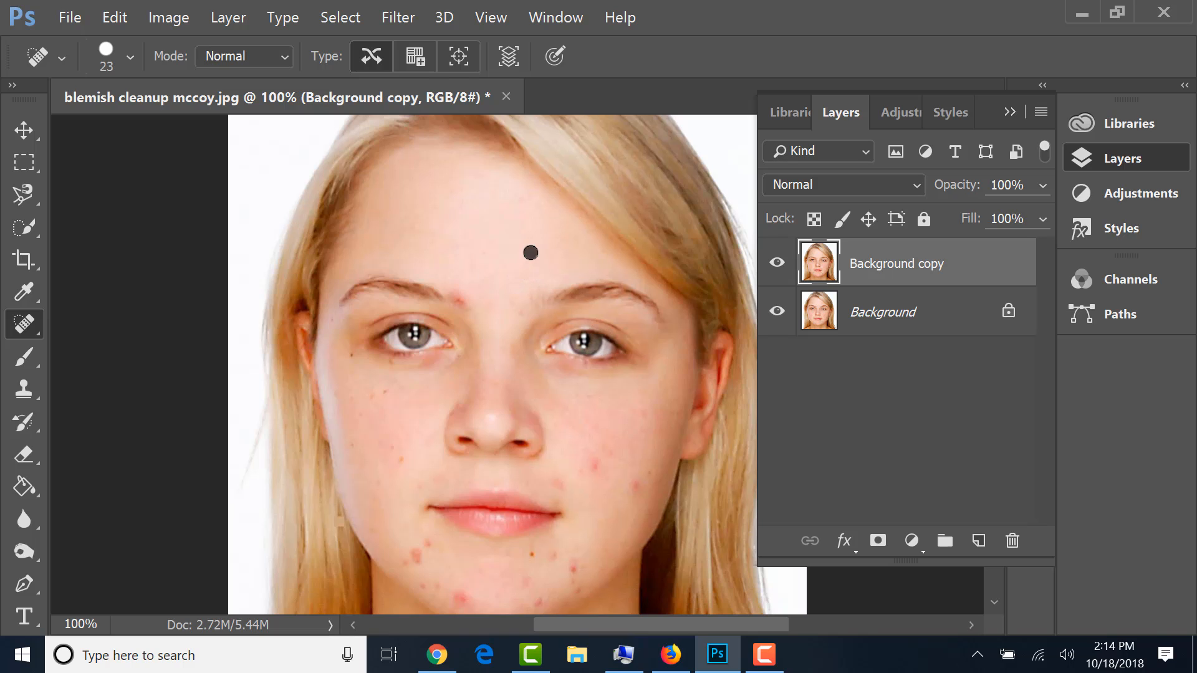
{"action": "left_click", "coordinate": [524, 196]}
{"action": "left_click", "coordinate": [517, 314]}
- Spot-heal the marks beside the outer corner of the left-hand eye and across the left-hand cheek
{"action": "left_click", "coordinate": [350, 354]}
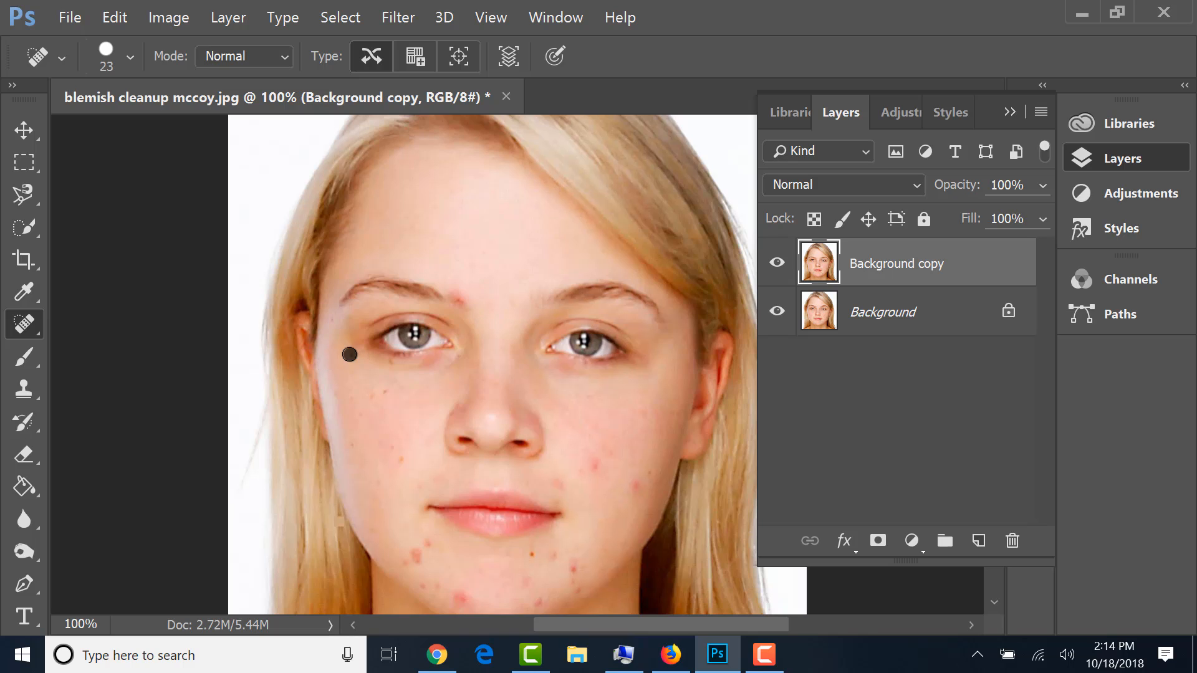
{"action": "left_click", "coordinate": [331, 318]}
{"action": "left_click", "coordinate": [388, 392]}
{"action": "left_click", "coordinate": [373, 397]}
{"action": "left_click", "coordinate": [354, 400]}
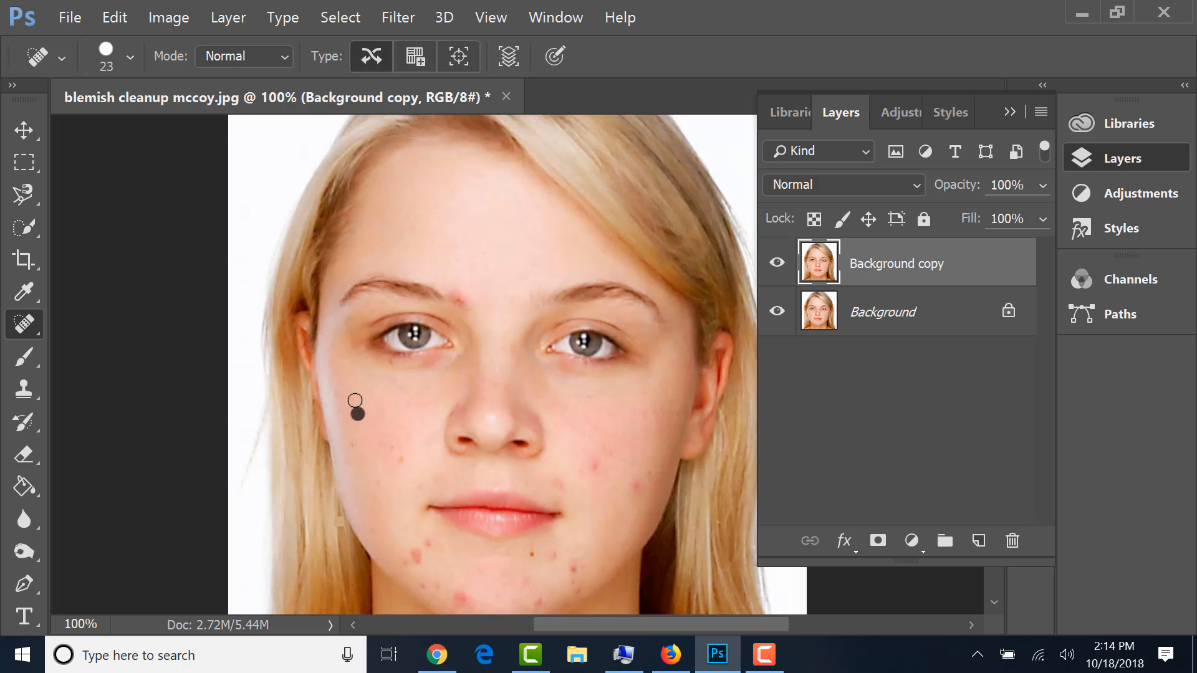
{"action": "left_click", "coordinate": [377, 446]}
- Spot-heal the red blemishes on the right-hand cheek, from beside the mouth out to the jaw
{"action": "left_click", "coordinate": [563, 488]}
{"action": "left_click", "coordinate": [595, 466]}
{"action": "left_click", "coordinate": [580, 471]}
{"action": "left_click", "coordinate": [610, 457]}
{"action": "left_click", "coordinate": [635, 483]}
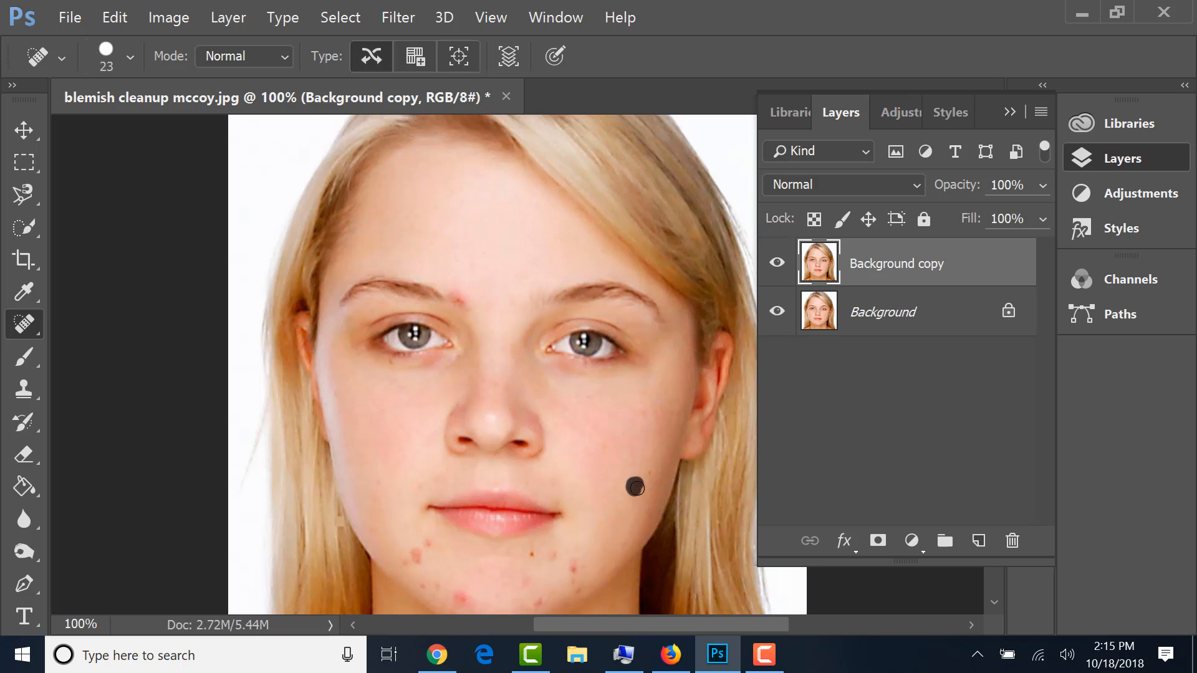
{"action": "left_click", "coordinate": [647, 474]}
- Spot-heal the blemishes on the right-hand side of the chin below the mouth
{"action": "left_click_drag", "start_coordinate": [588, 507], "coordinate": [586, 446]}
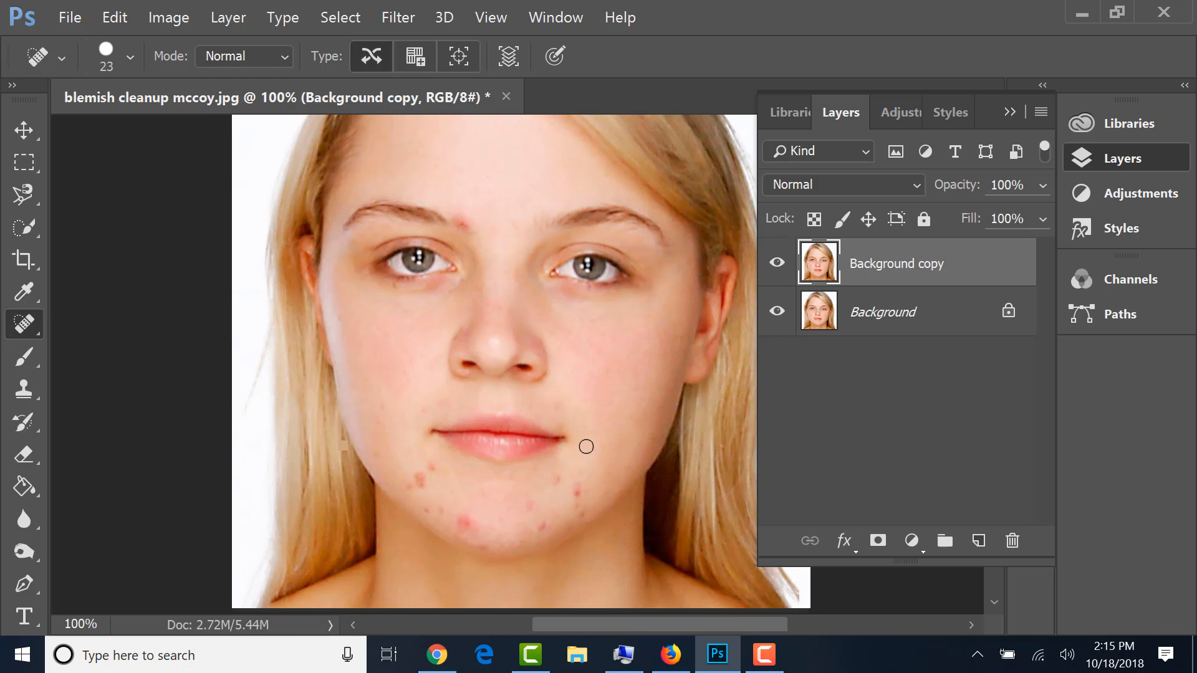
{"action": "left_click", "coordinate": [561, 476]}
{"action": "left_click", "coordinate": [530, 503]}
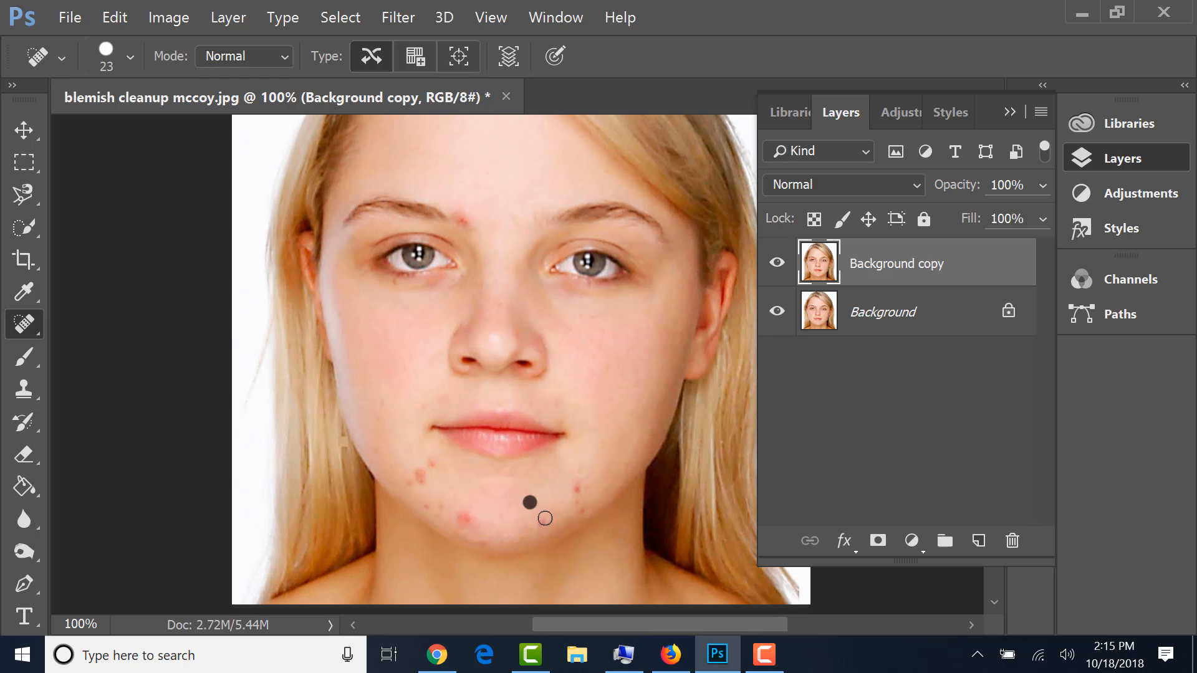
{"action": "left_click", "coordinate": [544, 523]}
{"action": "left_click", "coordinate": [576, 487]}
- Spot-heal the blemishes on the left-hand side and bottom of the chin and the remaining spots on the lower cheek
{"action": "left_click", "coordinate": [430, 462]}
{"action": "left_click", "coordinate": [419, 475]}
{"action": "left_click_drag", "start_coordinate": [430, 479], "coordinate": [409, 484]}
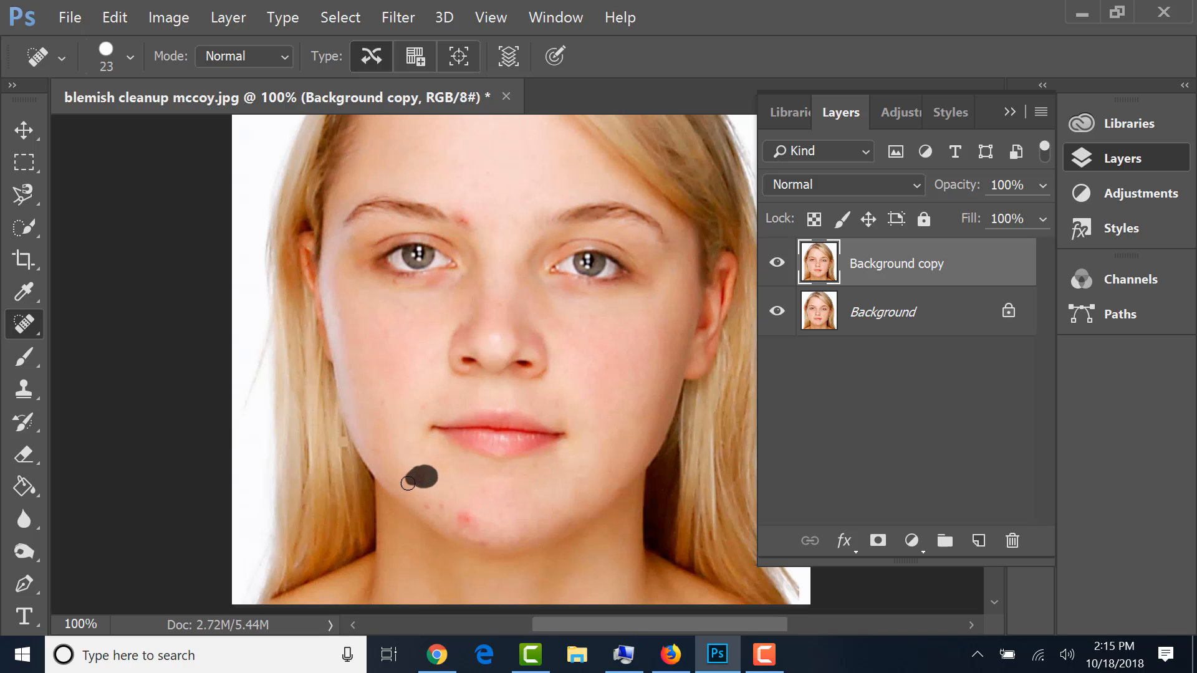
{"action": "left_click", "coordinate": [425, 507]}
{"action": "left_click", "coordinate": [440, 506]}
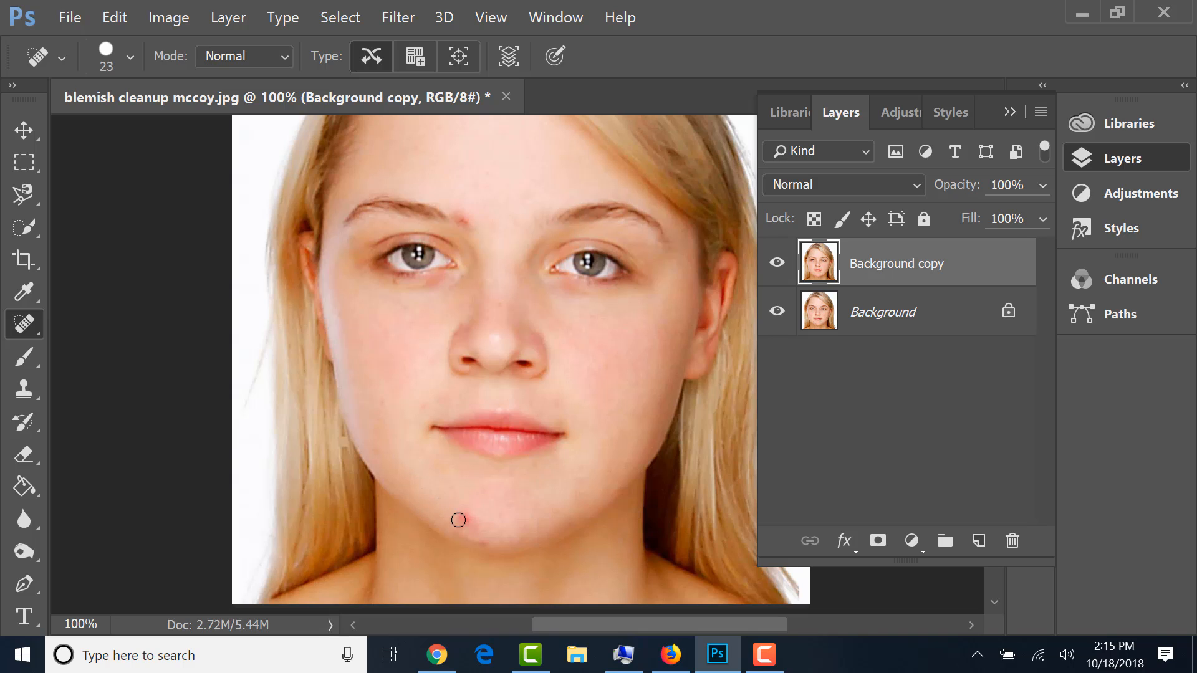
{"action": "mouse_move", "coordinate": [459, 520]}
{"action": "left_mouse_down"}
{"action": "mouse_move", "coordinate": [486, 546]}
{"action": "mouse_move", "coordinate": [475, 529]}
{"action": "left_mouse_up"}
{"action": "left_click", "coordinate": [459, 528]}
{"action": "left_click", "coordinate": [381, 405]}
{"action": "left_click", "coordinate": [424, 406]}
- Switch to the Healing Brush for the red spot at the left-hand eyebrow and set its brush size to 24 px
{"action": "key", "text": "space"}
{"action": "left_click_drag", "start_coordinate": [559, 403], "coordinate": [566, 449]}
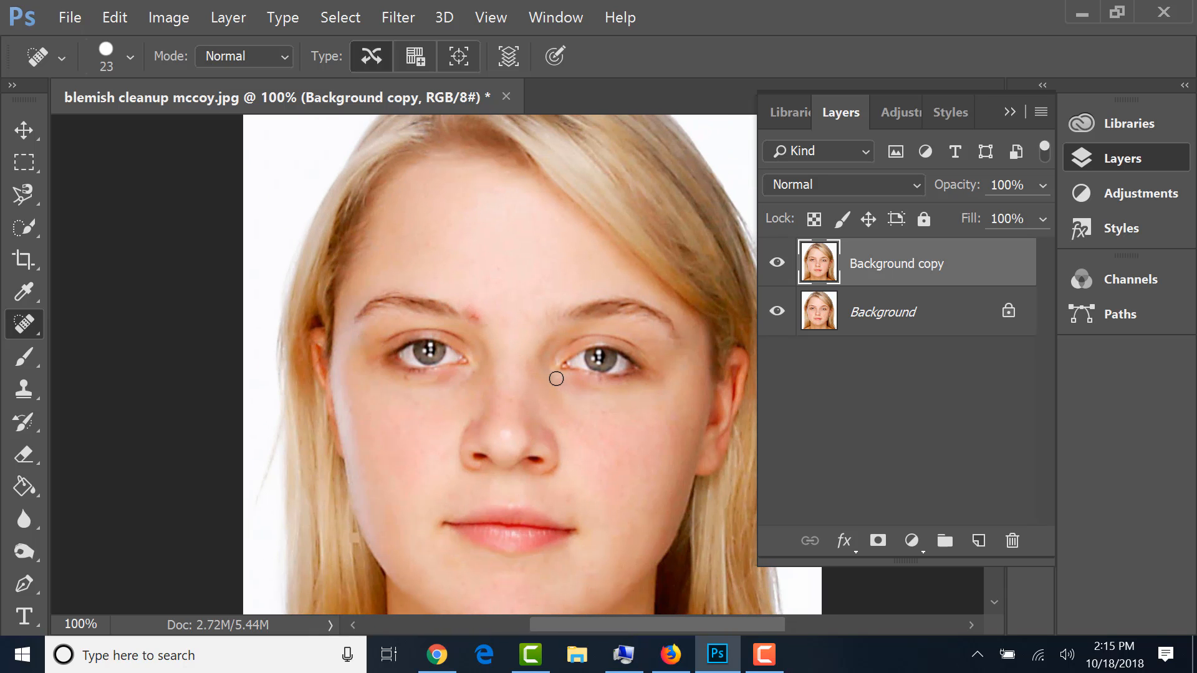
{"action": "key", "text": "ctrl+plus"}
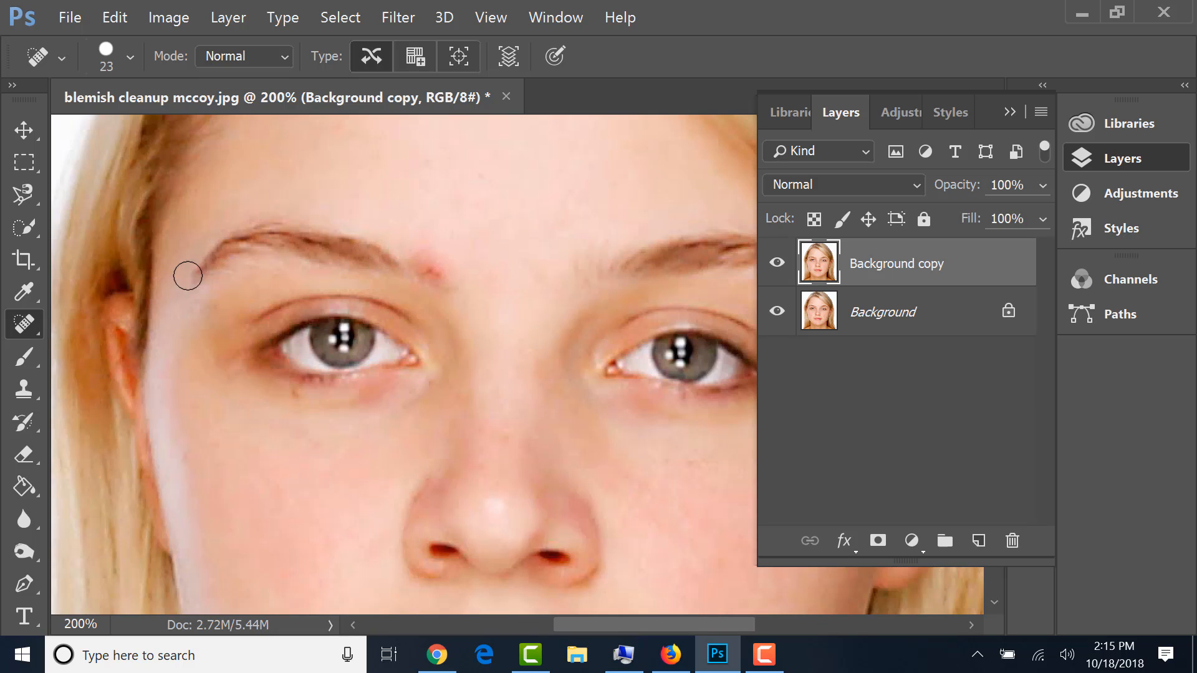
{"action": "right_click", "coordinate": [398, 256]}
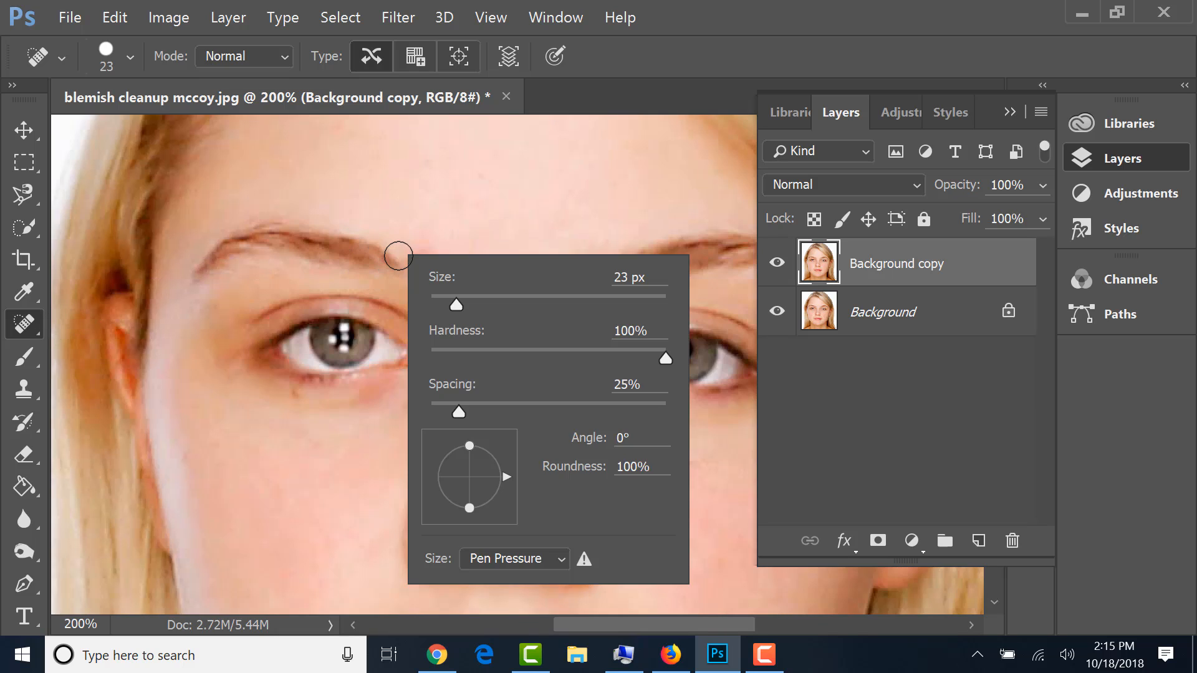
{"action": "right_click", "coordinate": [24, 323]}
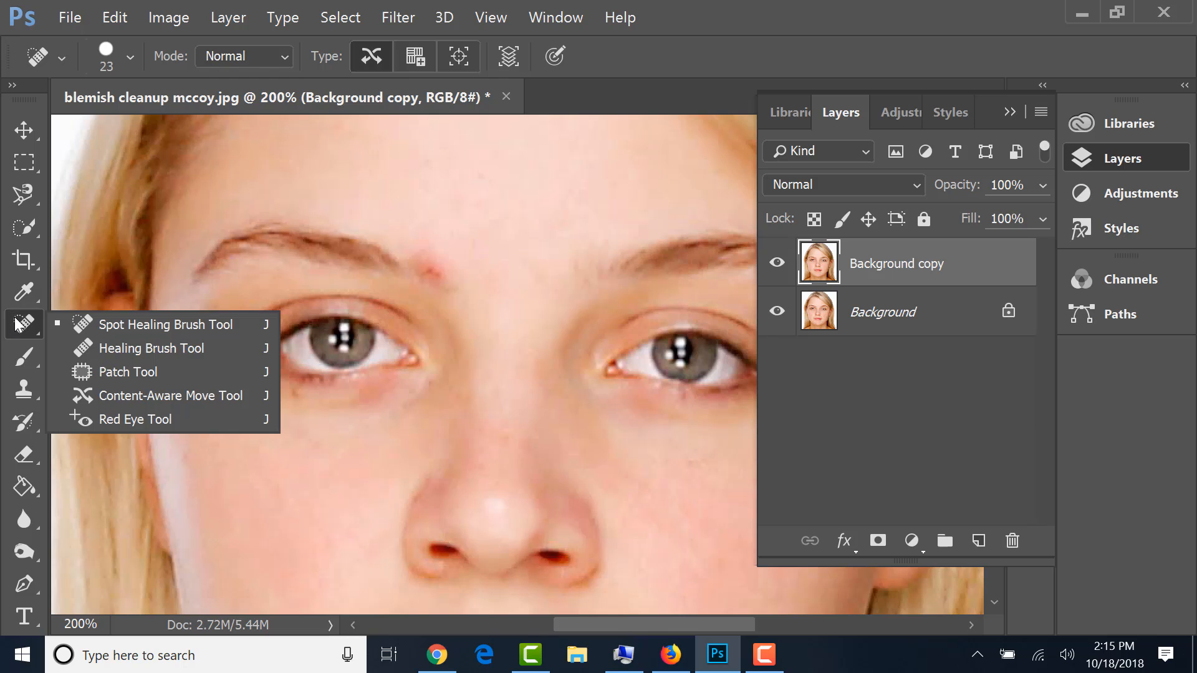
{"action": "left_click", "coordinate": [107, 346]}
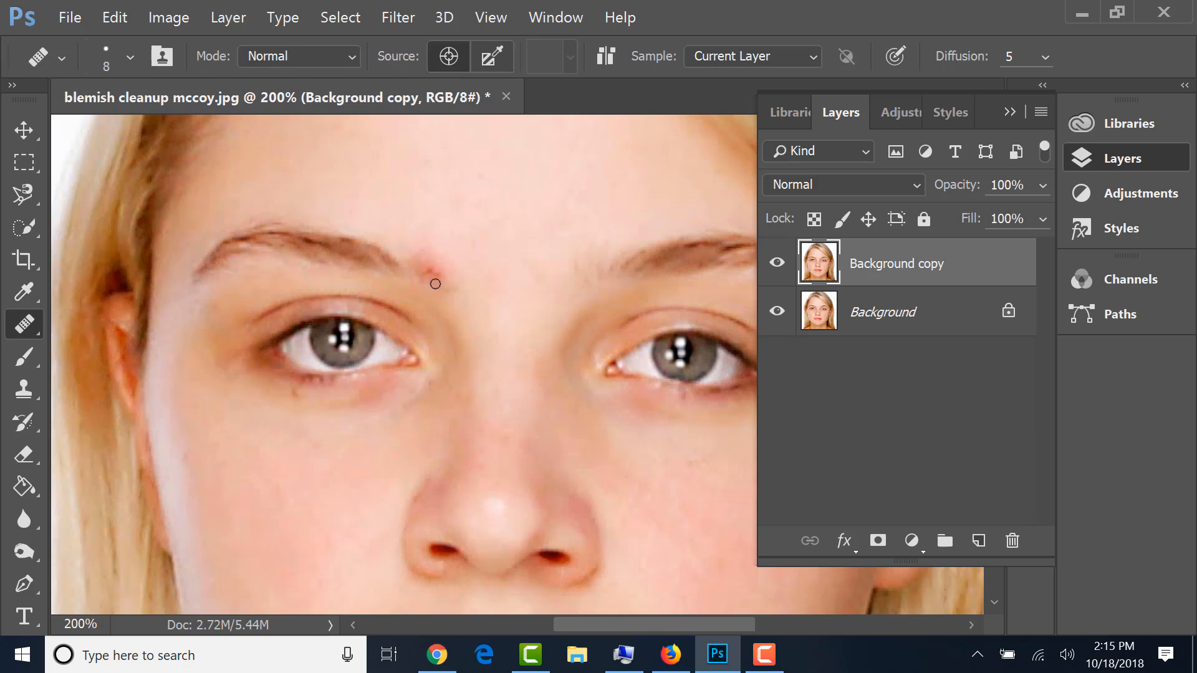
{"action": "right_click", "coordinate": [454, 257]}
{"action": "left_click", "coordinate": [505, 296]}
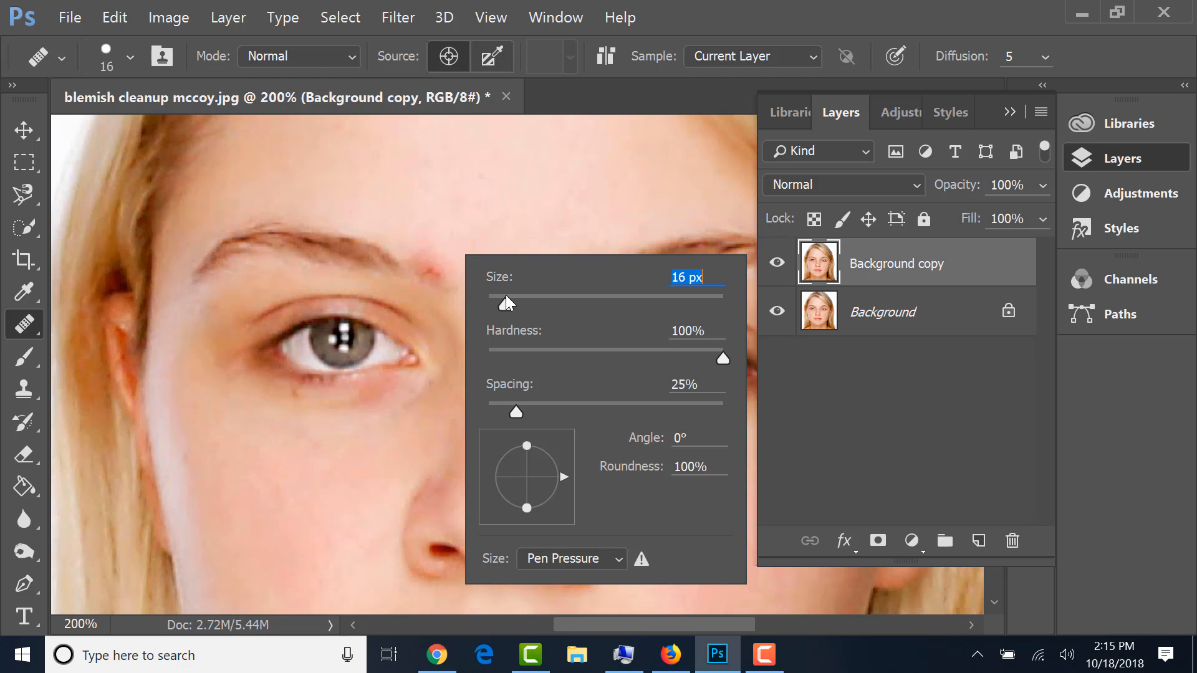
{"action": "left_click", "coordinate": [514, 299]}
- Sample clean forehead skin and paint over the red blemish at the inner end of the left-hand eyebrow
{"action": "left_click", "coordinate": [449, 214], "text": "alt"}
{"action": "mouse_move", "coordinate": [432, 268]}
{"action": "left_mouse_down"}
{"action": "mouse_move", "coordinate": [436, 278]}
{"action": "mouse_move", "coordinate": [449, 246]}
{"action": "mouse_move", "coordinate": [419, 254]}
{"action": "mouse_move", "coordinate": [484, 278]}
{"action": "mouse_move", "coordinate": [470, 283]}
{"action": "mouse_move", "coordinate": [424, 234]}
{"action": "mouse_move", "coordinate": [506, 272]}
{"action": "mouse_move", "coordinate": [539, 253]}
{"action": "mouse_move", "coordinate": [537, 210]}
{"action": "mouse_move", "coordinate": [496, 252]}
{"action": "left_mouse_up"}
{"action": "left_click", "coordinate": [507, 202], "text": "alt"}
{"action": "left_click", "coordinate": [509, 196], "text": "alt"}
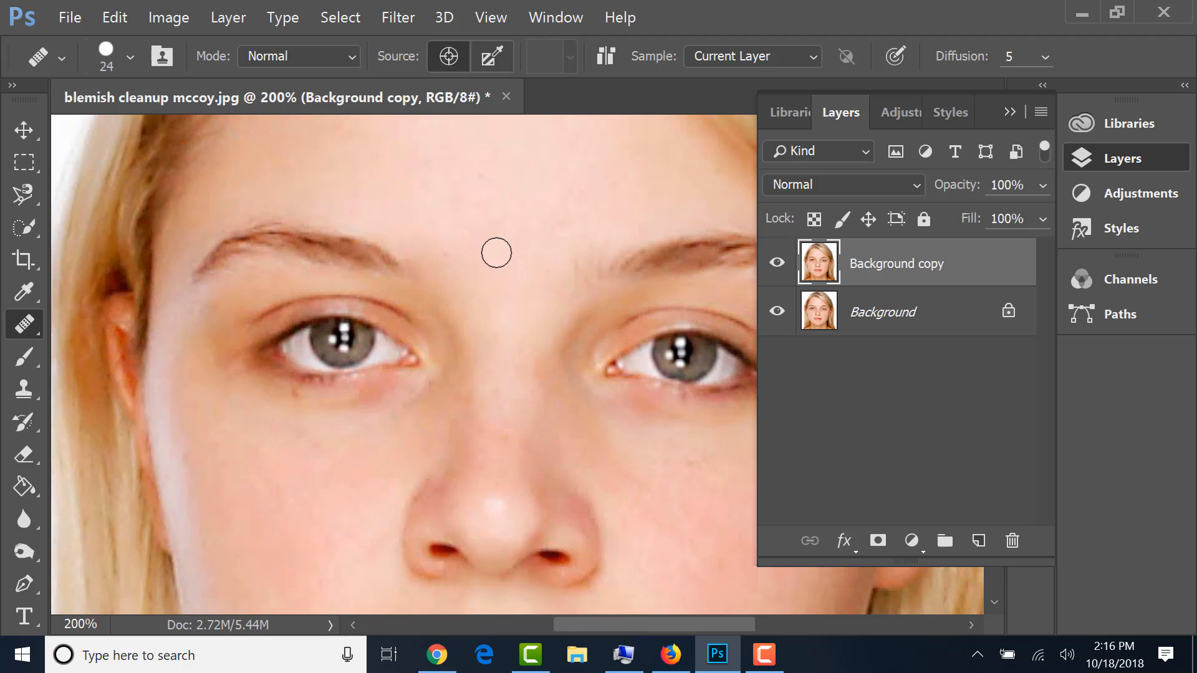
{"action": "key", "text": "ctrl+minus"}
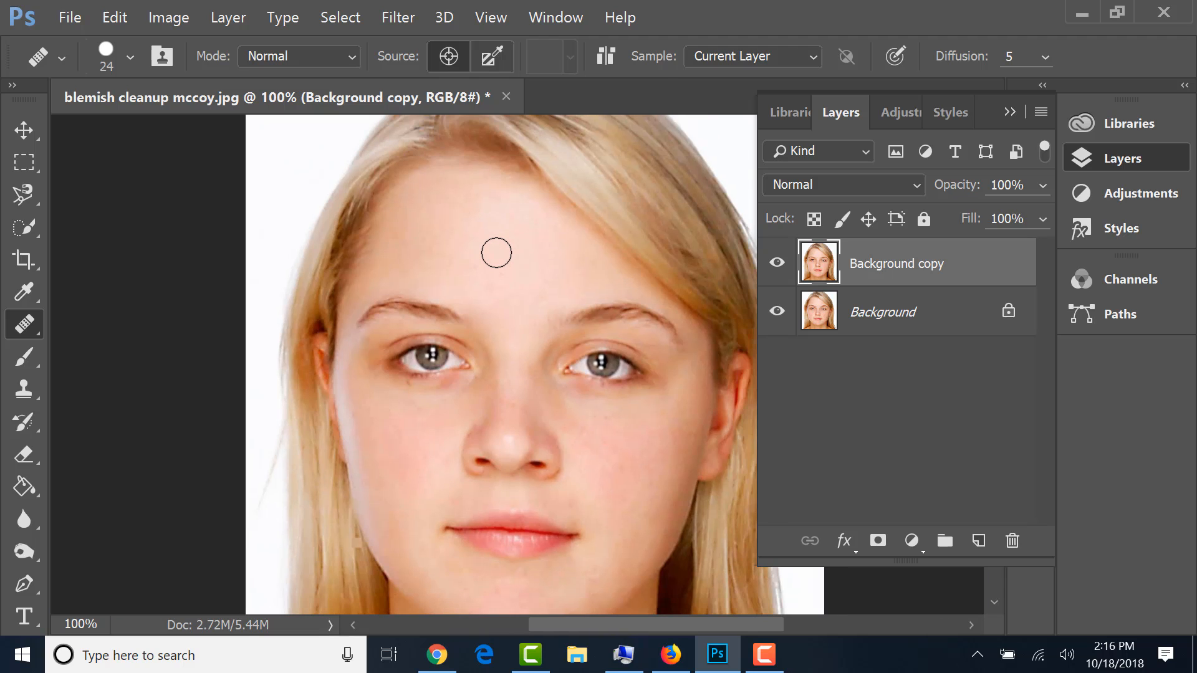
{"action": "key", "text": "ctrl+minus"}
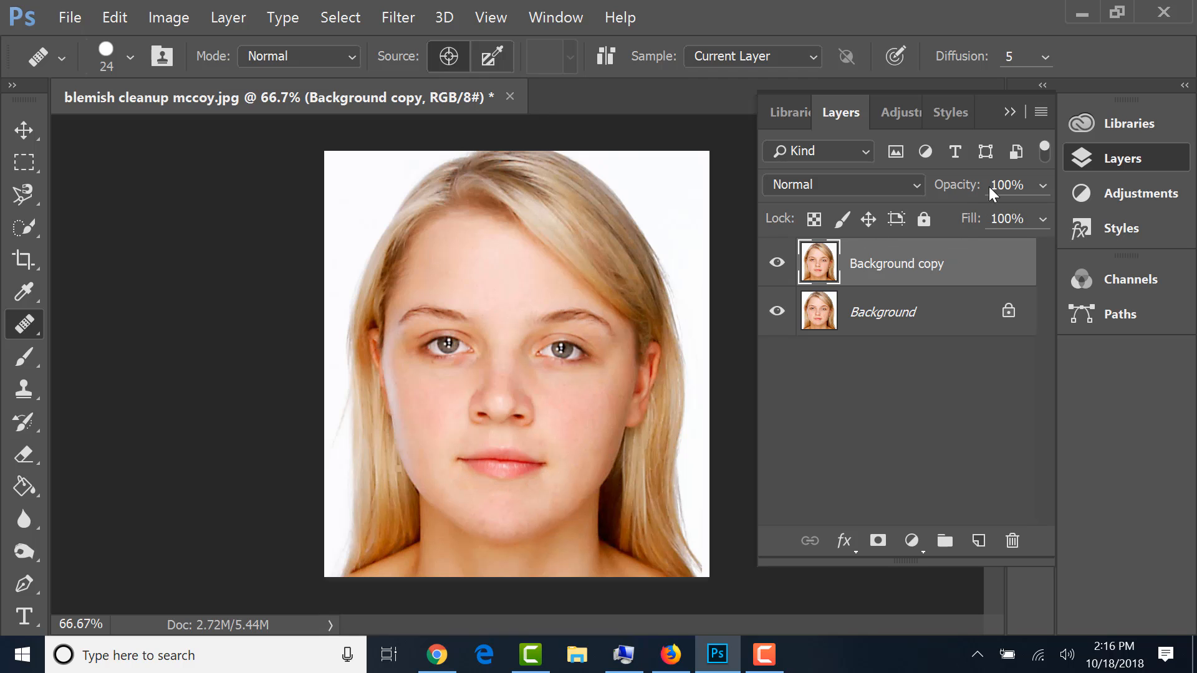
- Try the retouched layer at 63% opacity, toggle its visibility to compare, and bring it back to 100%
{"action": "left_click", "coordinate": [1042, 185]}
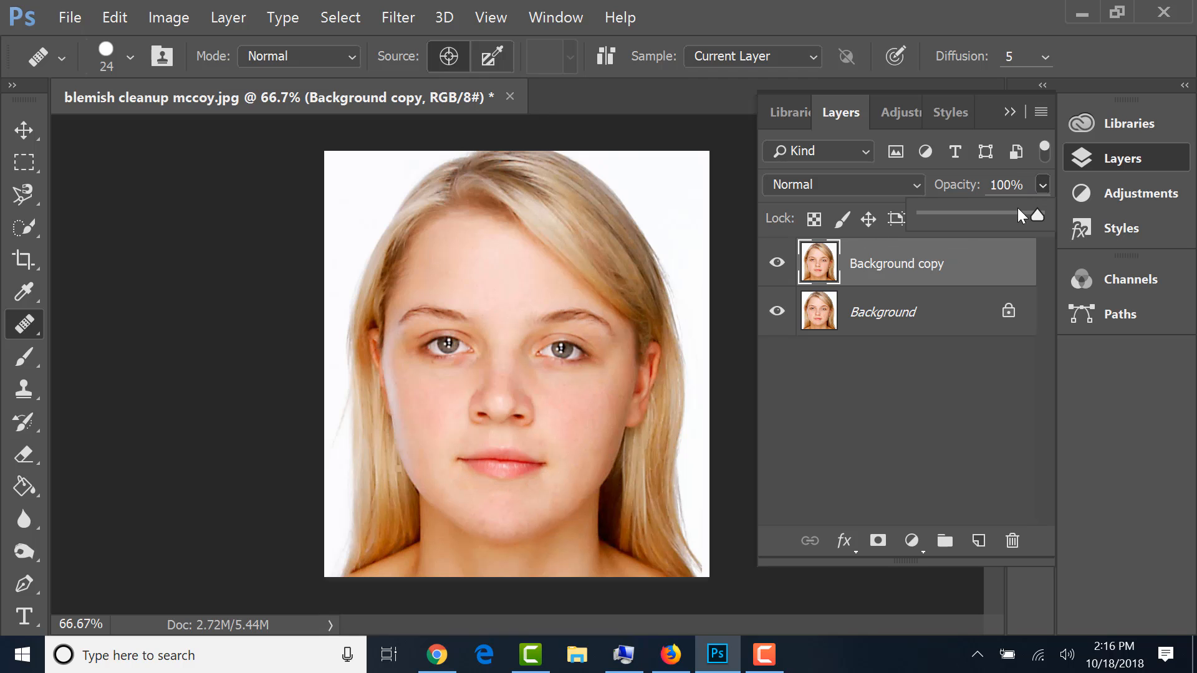
{"action": "left_click", "coordinate": [978, 215]}
{"action": "left_click", "coordinate": [778, 262]}
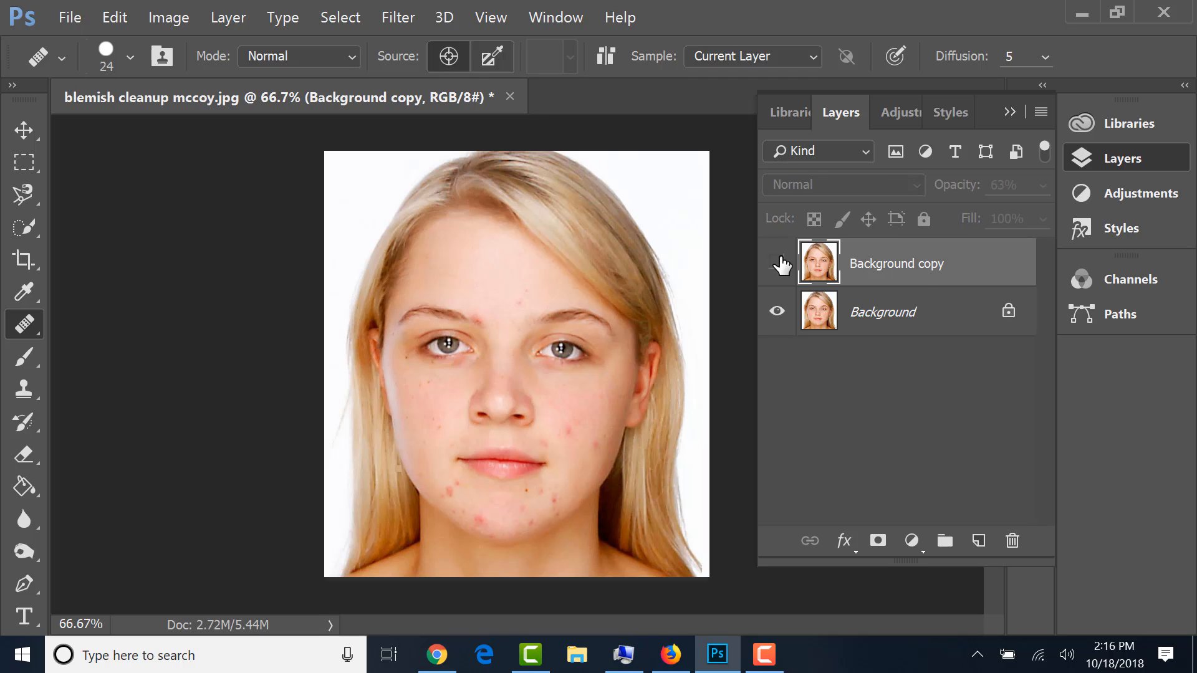
{"action": "left_click", "coordinate": [779, 265]}
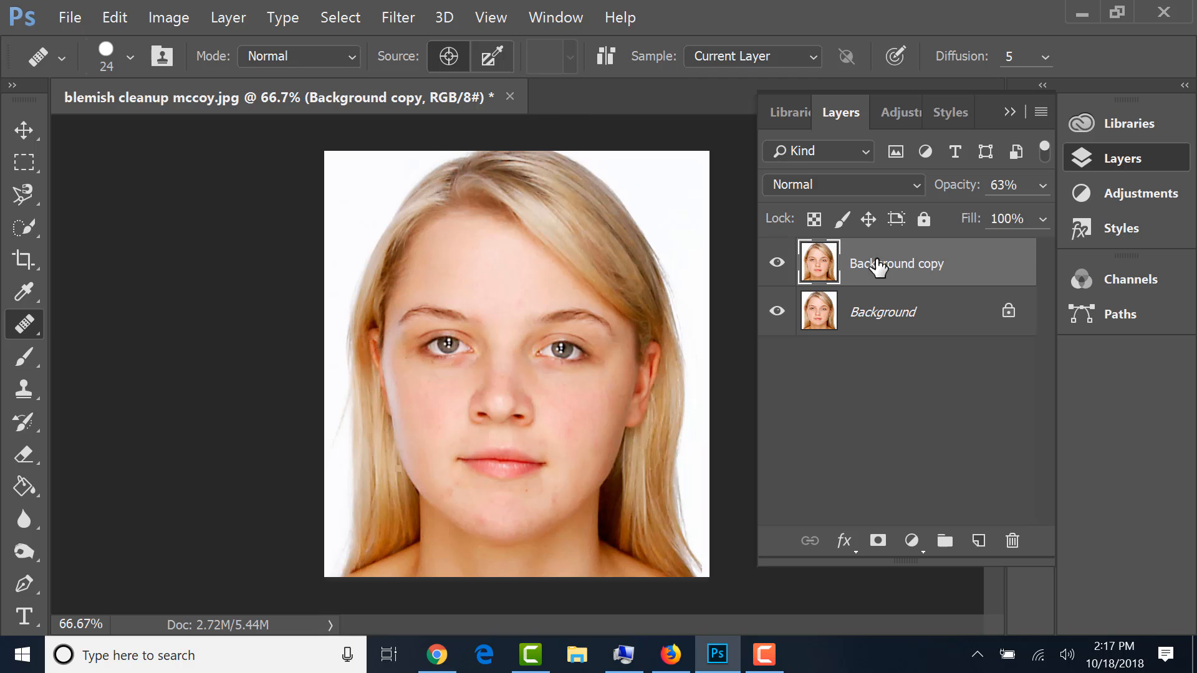
{"action": "left_click", "coordinate": [1043, 186]}
- Add a Curves adjustment layer above the retouched layer and pull the Red channel's midtones slightly down
{"action": "left_click", "coordinate": [910, 541]}
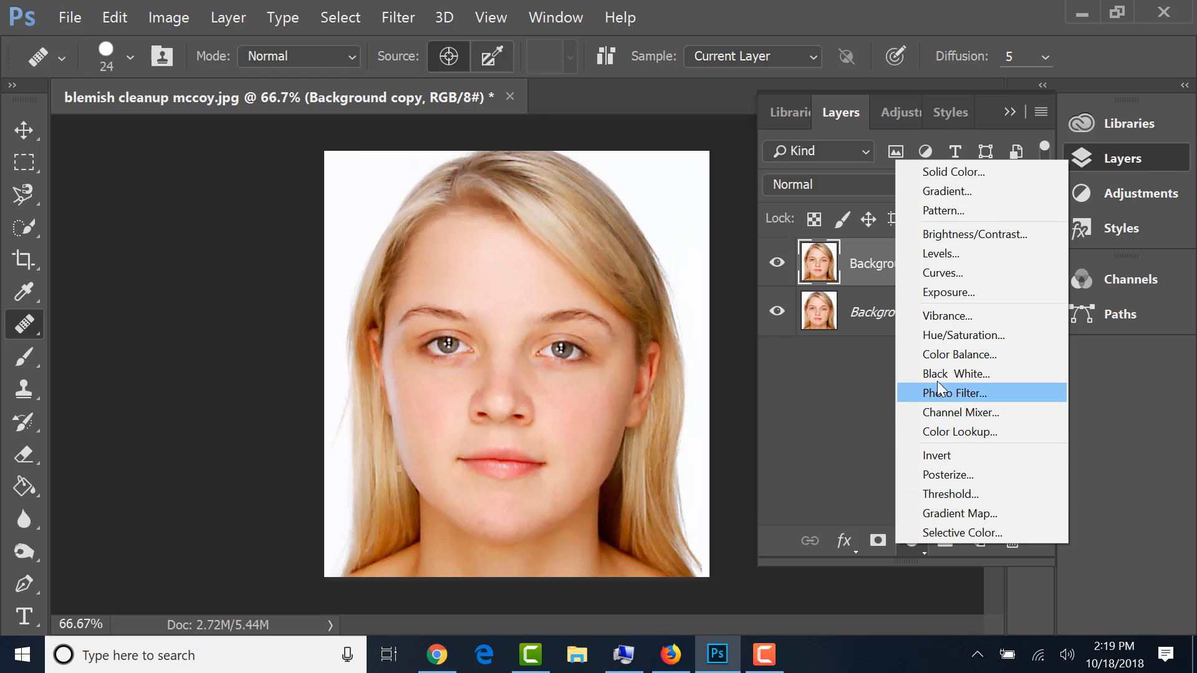
{"action": "left_click", "coordinate": [936, 275]}
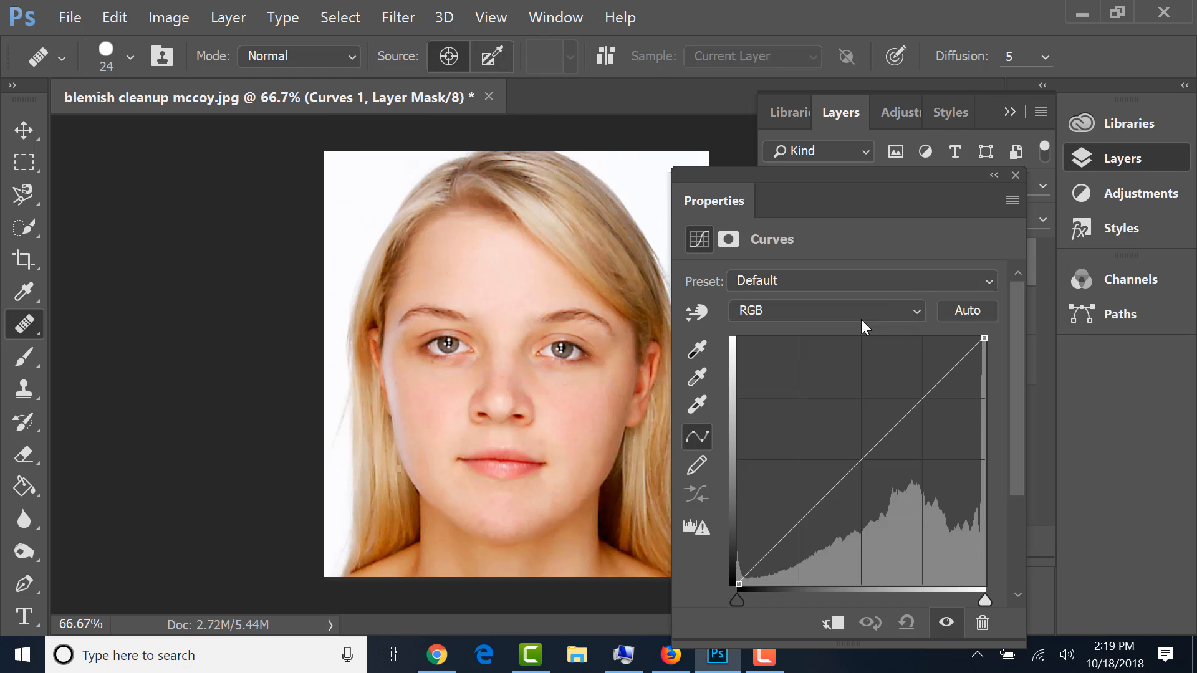
{"action": "left_click", "coordinate": [884, 312]}
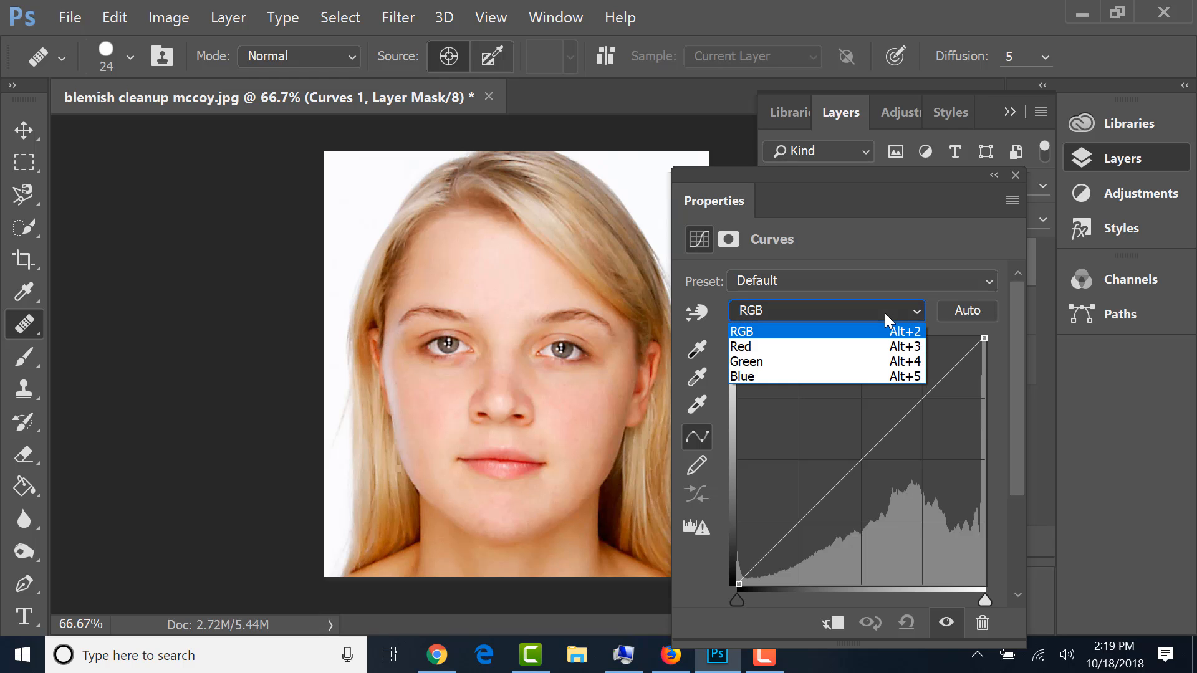
{"action": "left_click", "coordinate": [815, 352]}
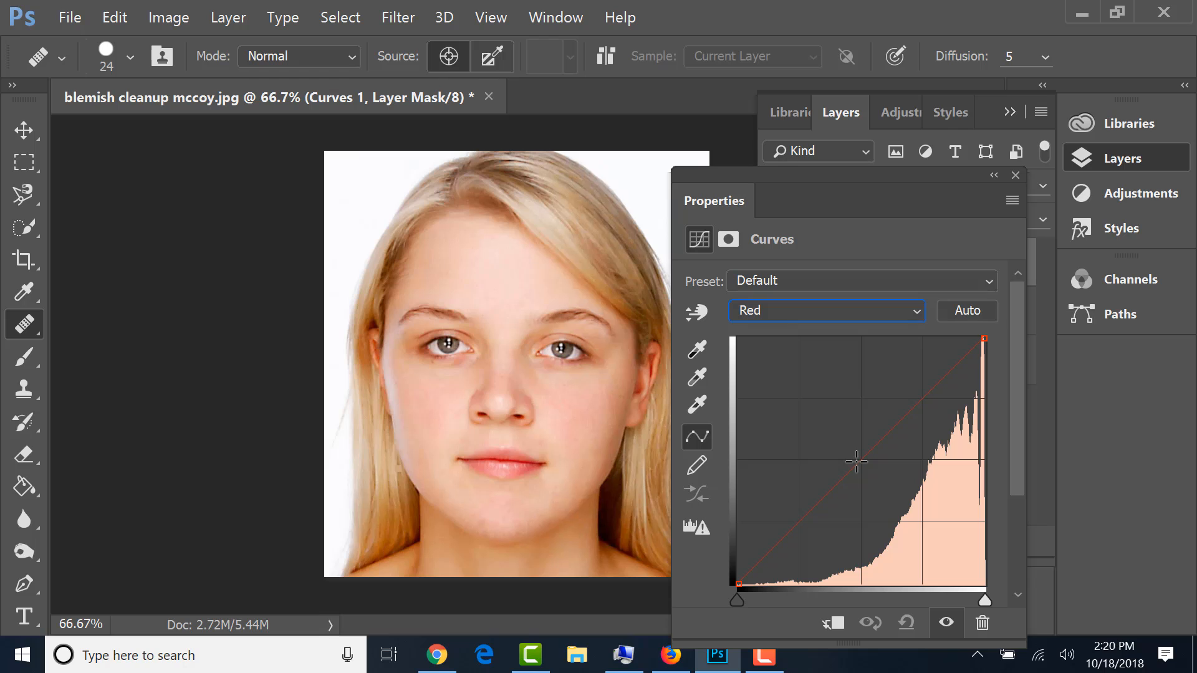
{"action": "mouse_move", "coordinate": [856, 461]}
{"action": "left_mouse_down"}
{"action": "mouse_move", "coordinate": [825, 427]}
{"action": "mouse_move", "coordinate": [873, 473]}
{"action": "left_mouse_up"}
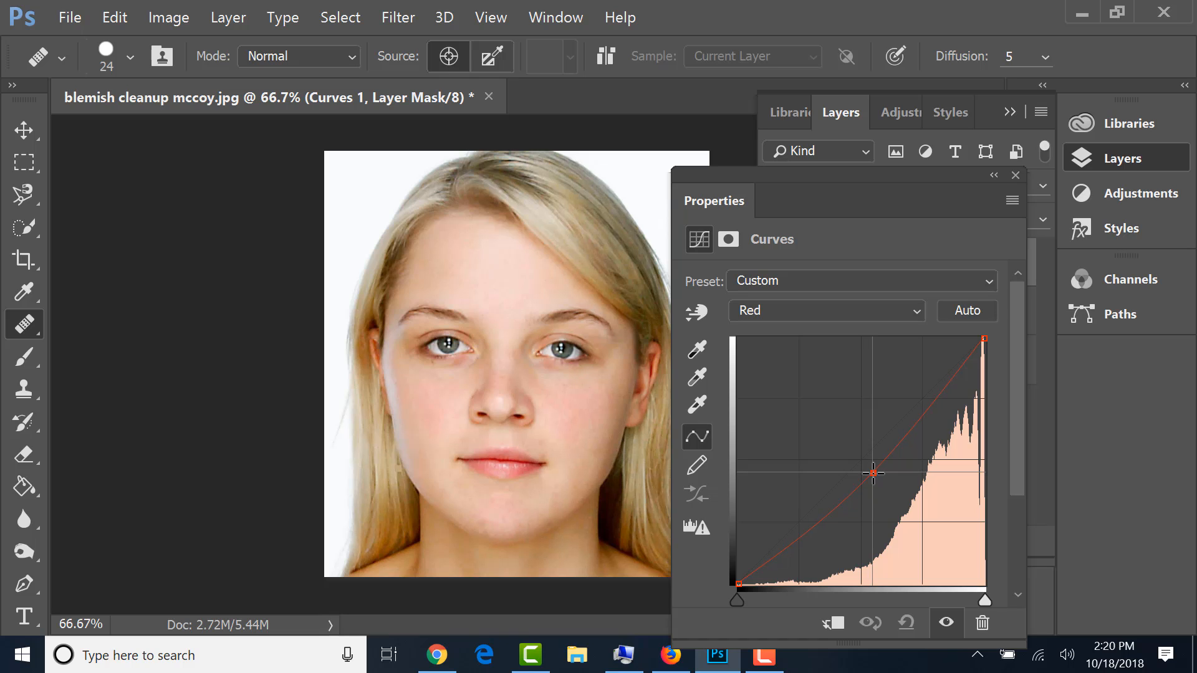
{"action": "left_click_drag", "start_coordinate": [873, 473], "coordinate": [876, 473]}
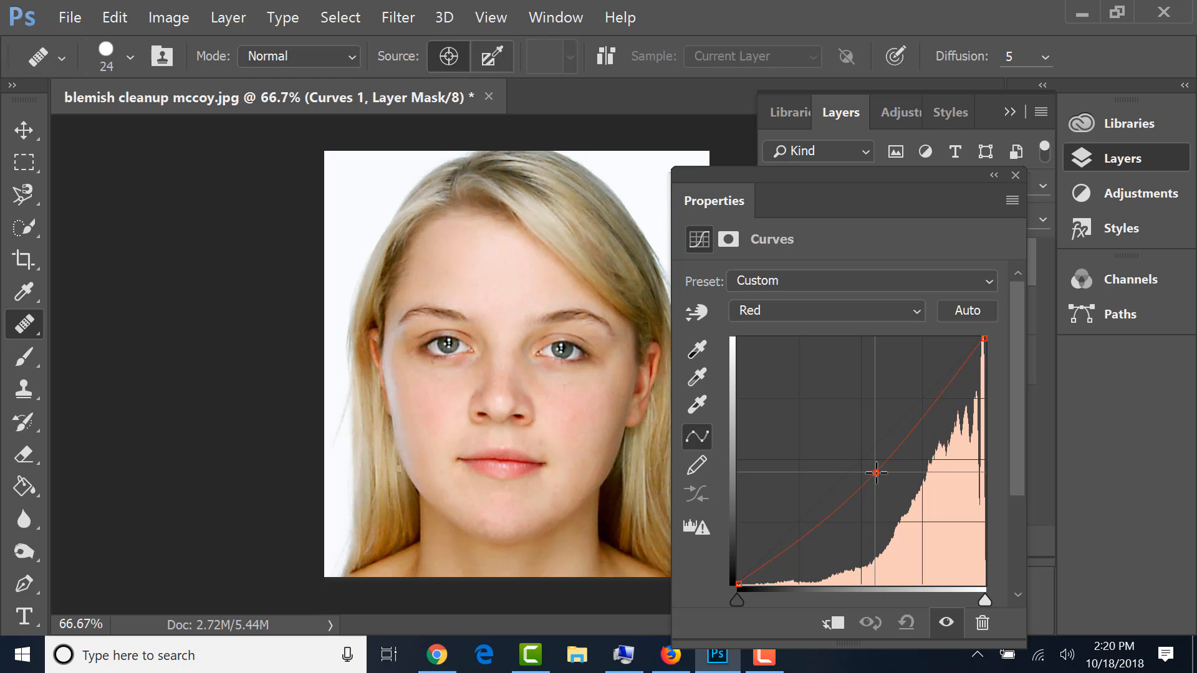
{"action": "left_click", "coordinate": [1015, 175]}
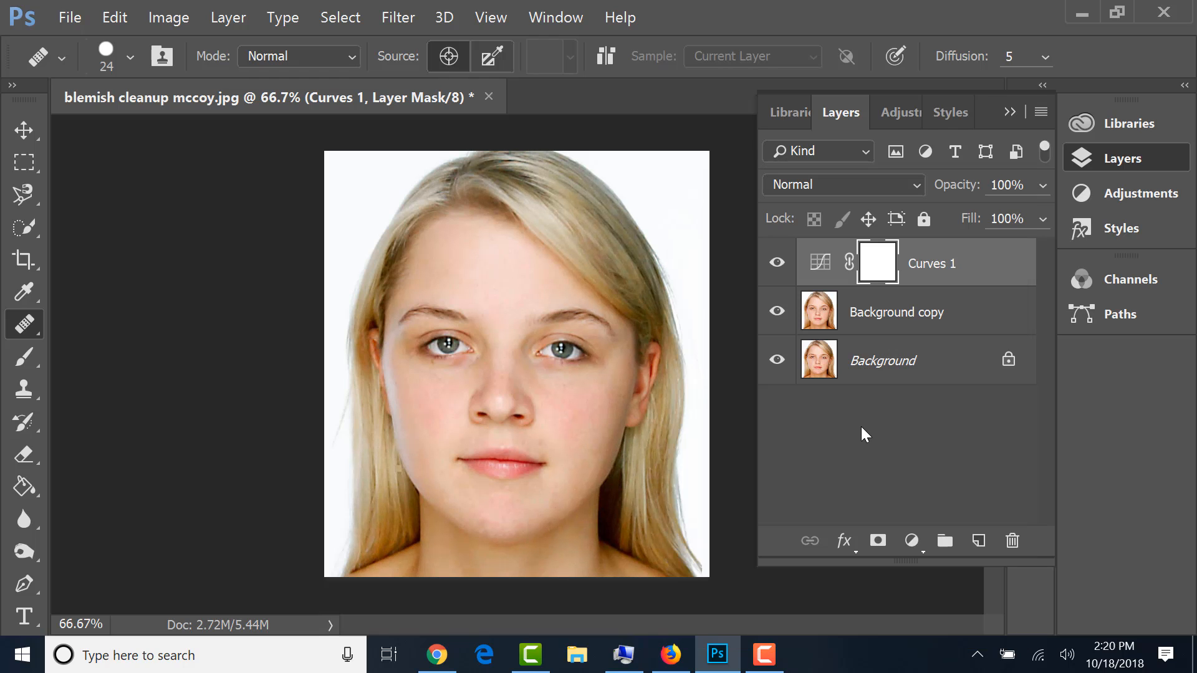
- Toggle the Curves layer's visibility to compare the skin tones with and without the red reduction
{"action": "left_click", "coordinate": [777, 263]}
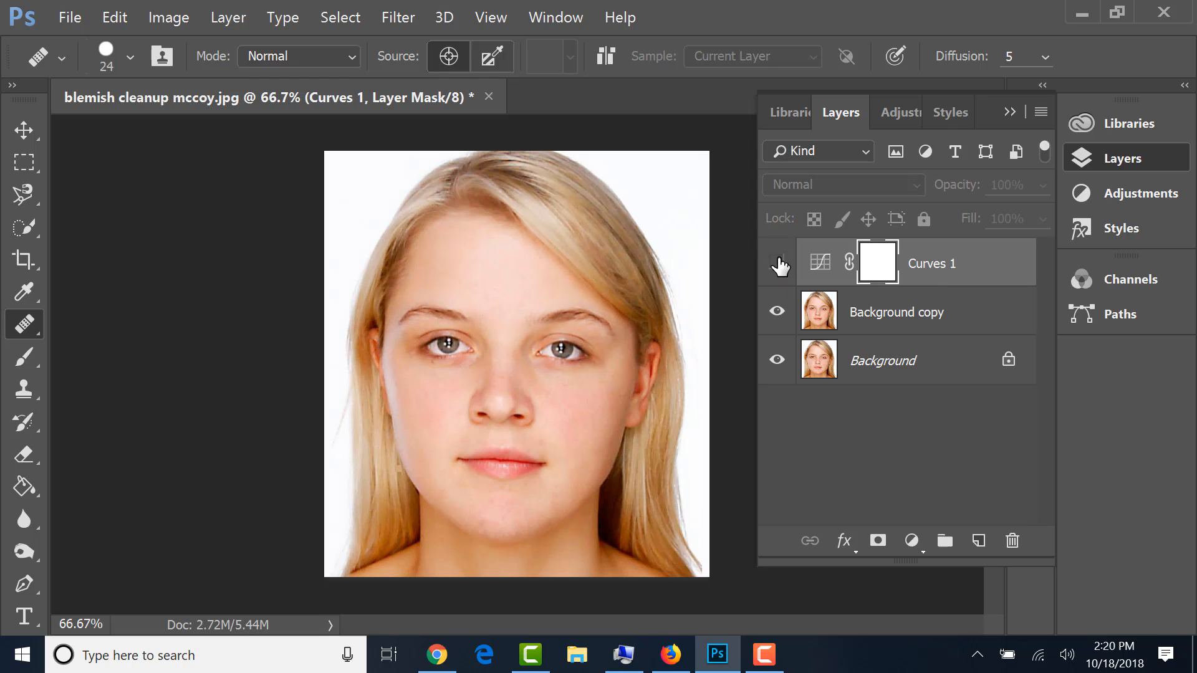
{"action": "left_click", "coordinate": [778, 263]}
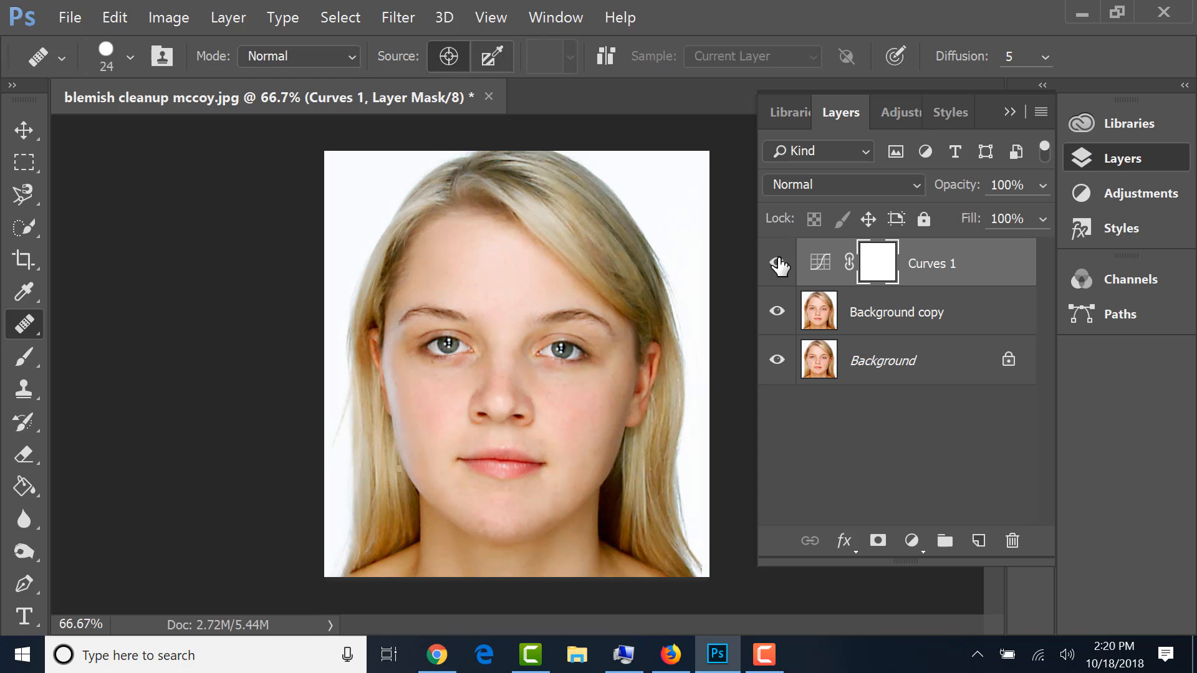
{"action": "left_click", "coordinate": [778, 263]}
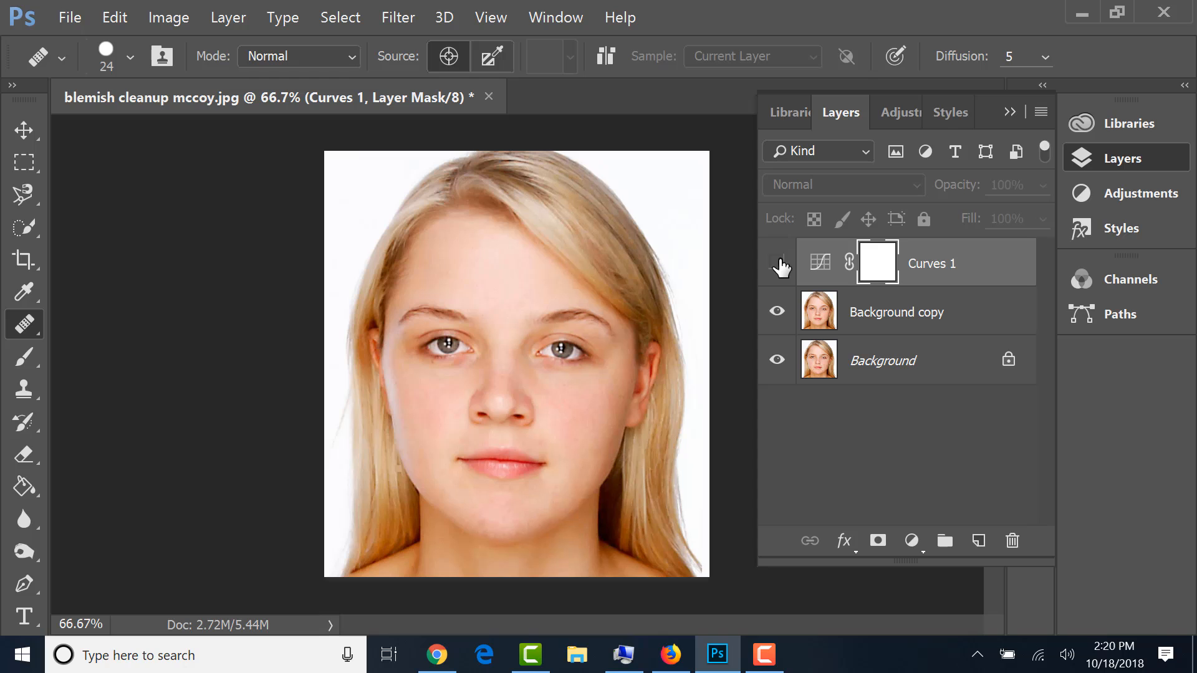
{"action": "left_click", "coordinate": [778, 263]}
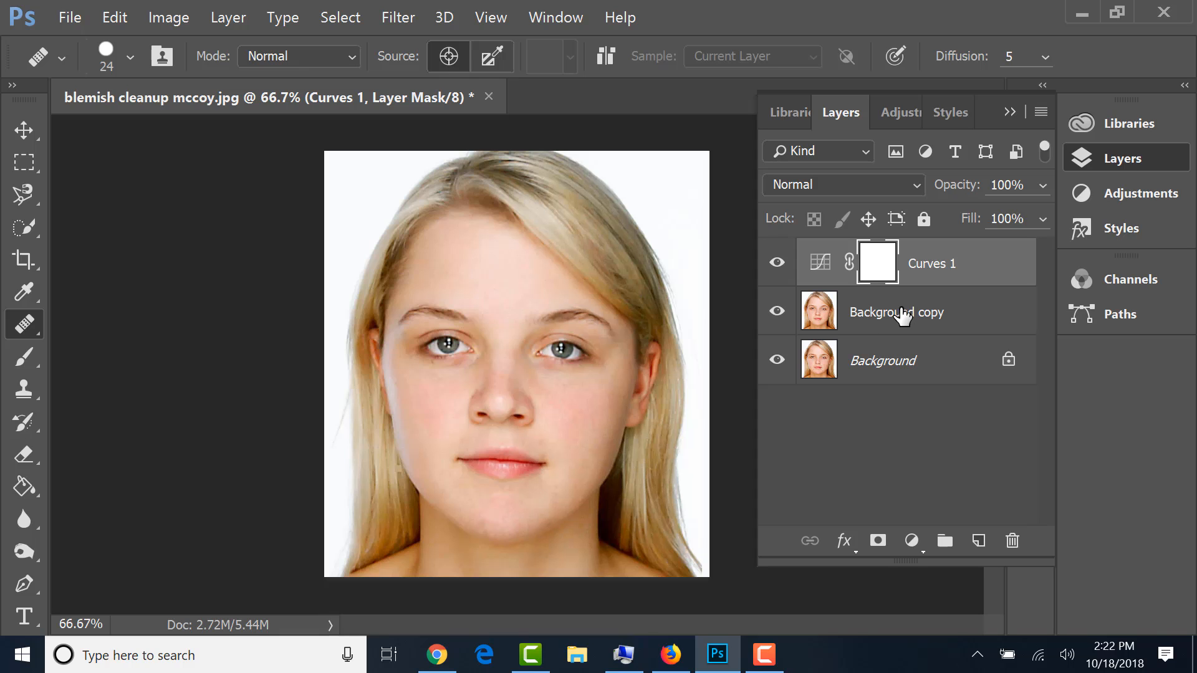
- On the Background copy layer, trace a closed Magnetic Lasso selection around the outer and inner edges of the hair
{"action": "left_click", "coordinate": [902, 316]}
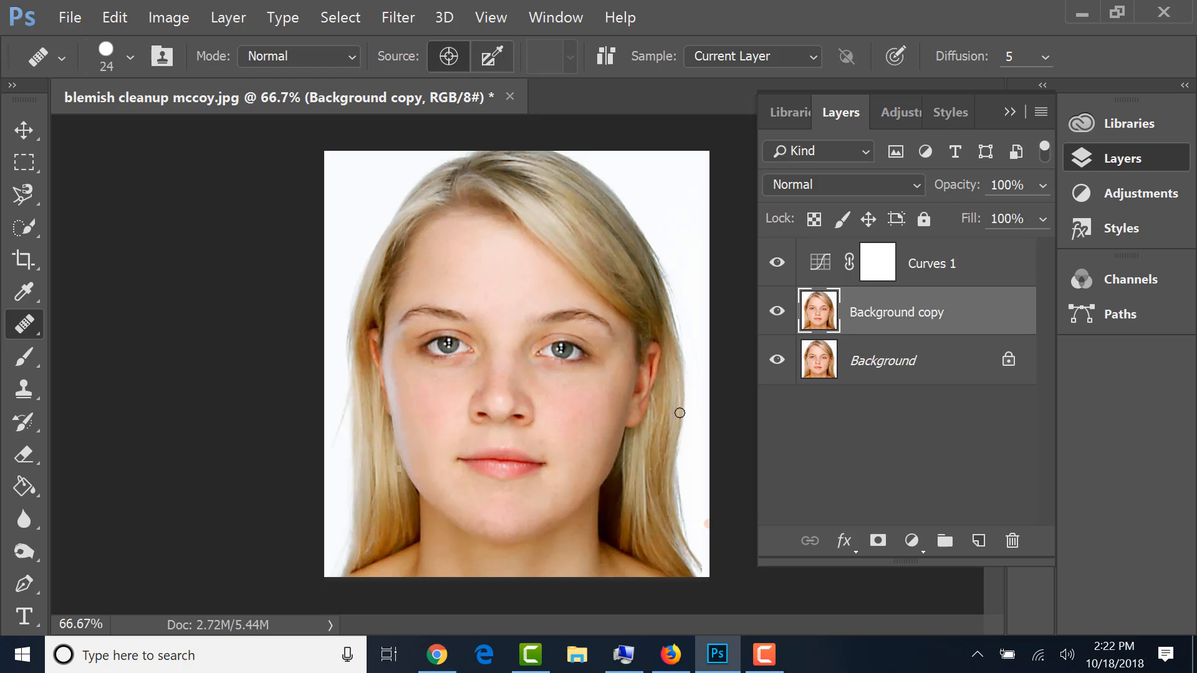
{"action": "left_click", "coordinate": [25, 204]}
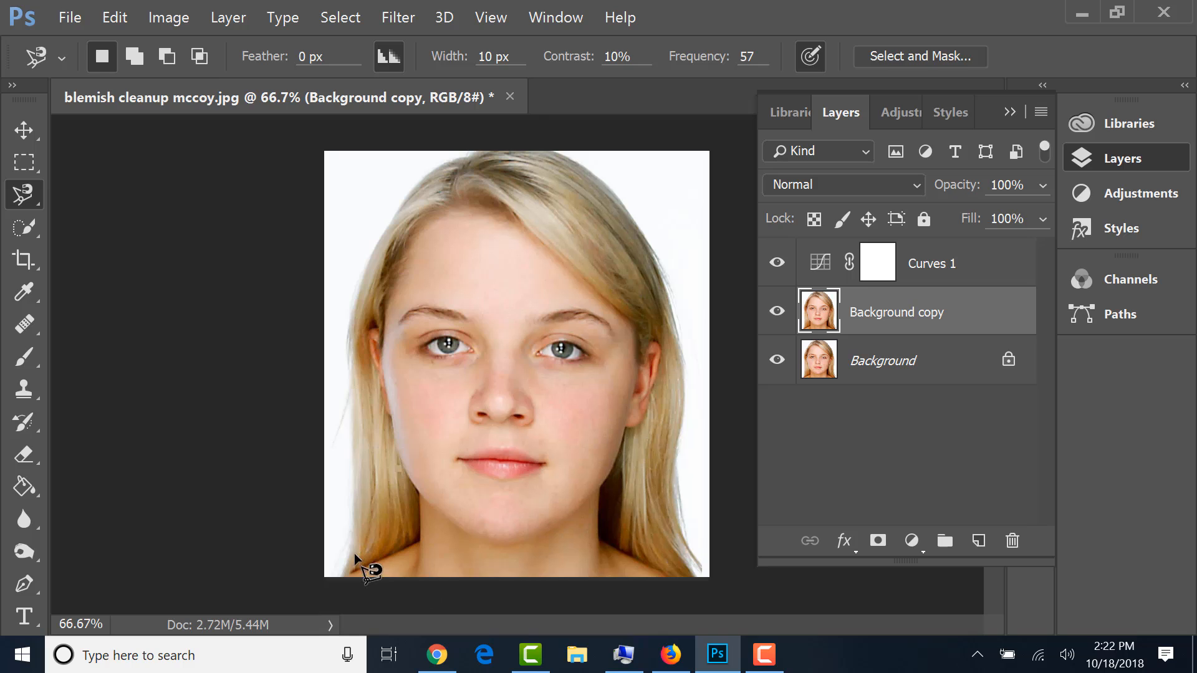
{"action": "left_click", "coordinate": [346, 376]}
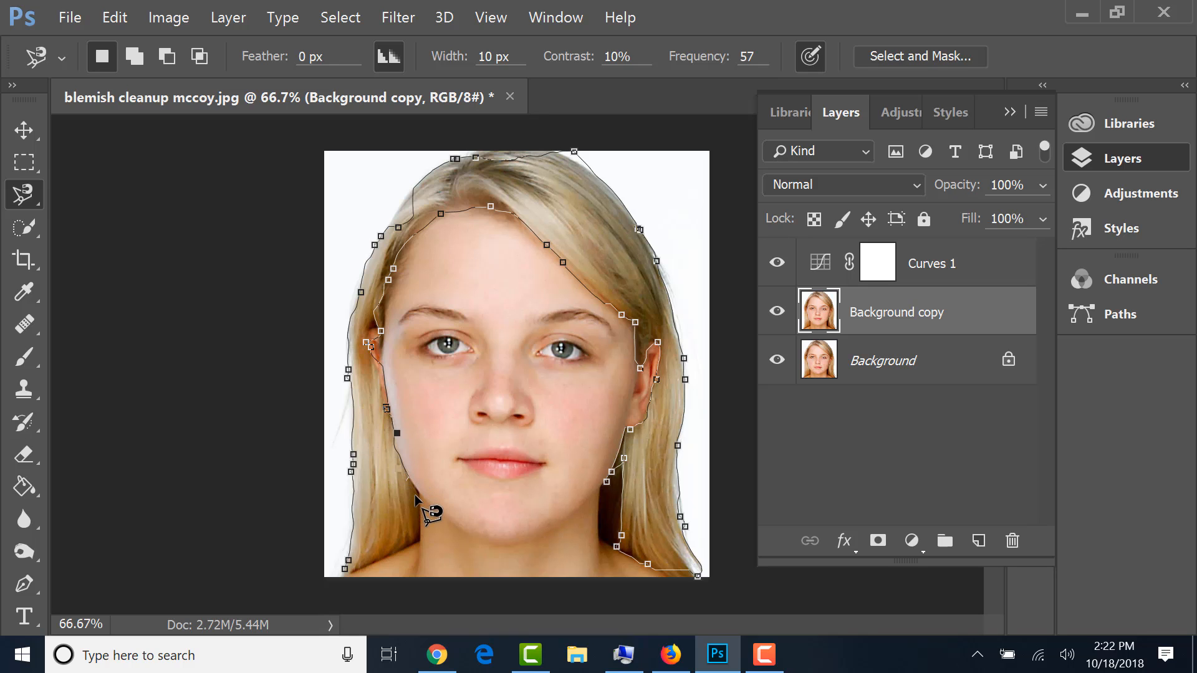
{"action": "left_click", "coordinate": [346, 570]}
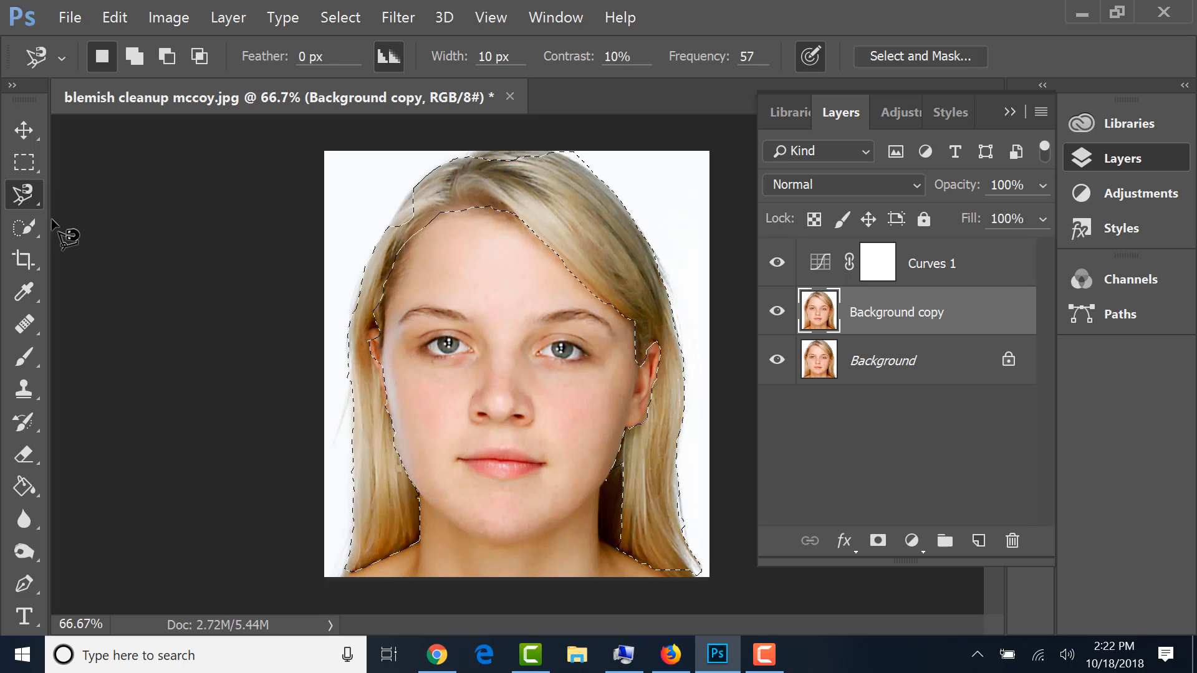
- Subtract the left-hand ear from the hair selection with the regular Lasso tool
{"action": "left_click", "coordinate": [24, 194]}
{"action": "left_click", "coordinate": [62, 198]}
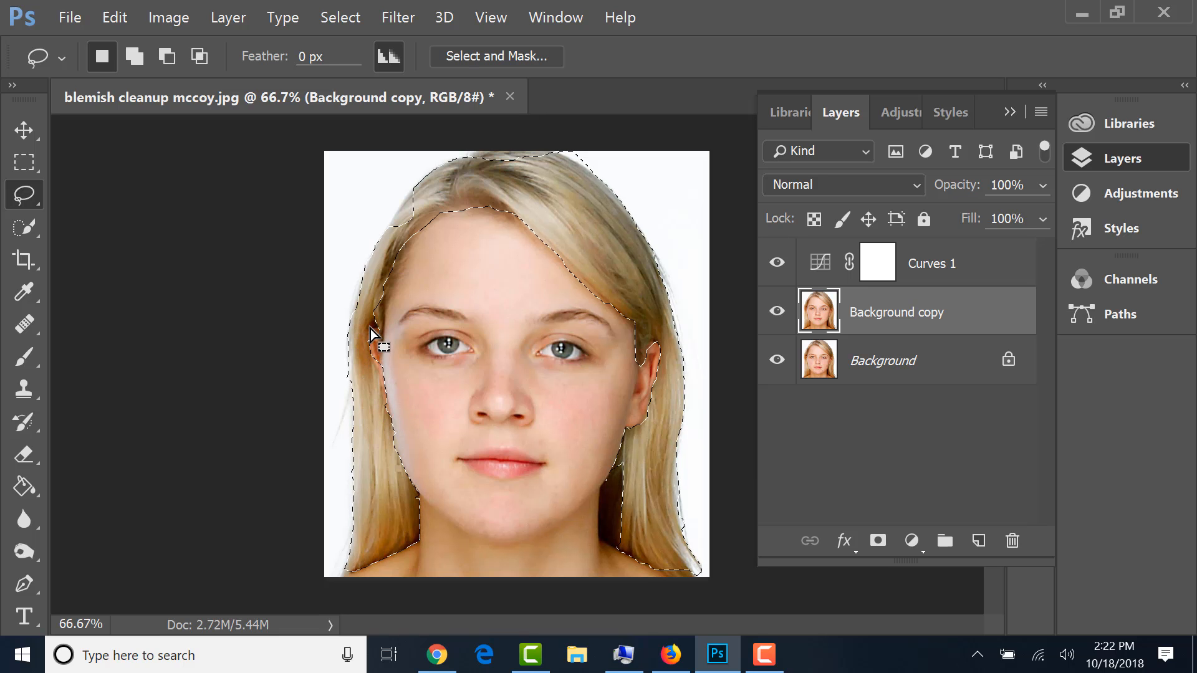
{"action": "key", "text": "ctrl+plus"}
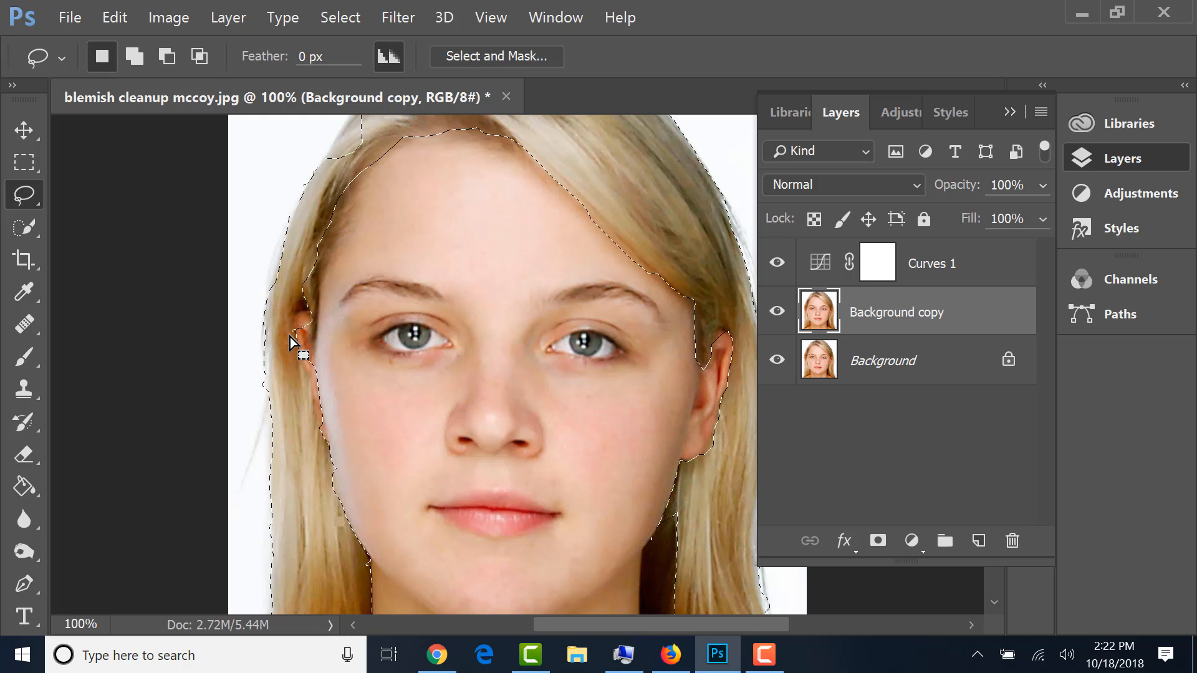
{"action": "left_click_drag", "start_coordinate": [289, 337], "coordinate": [288, 335]}
{"action": "key", "text": "alt"}
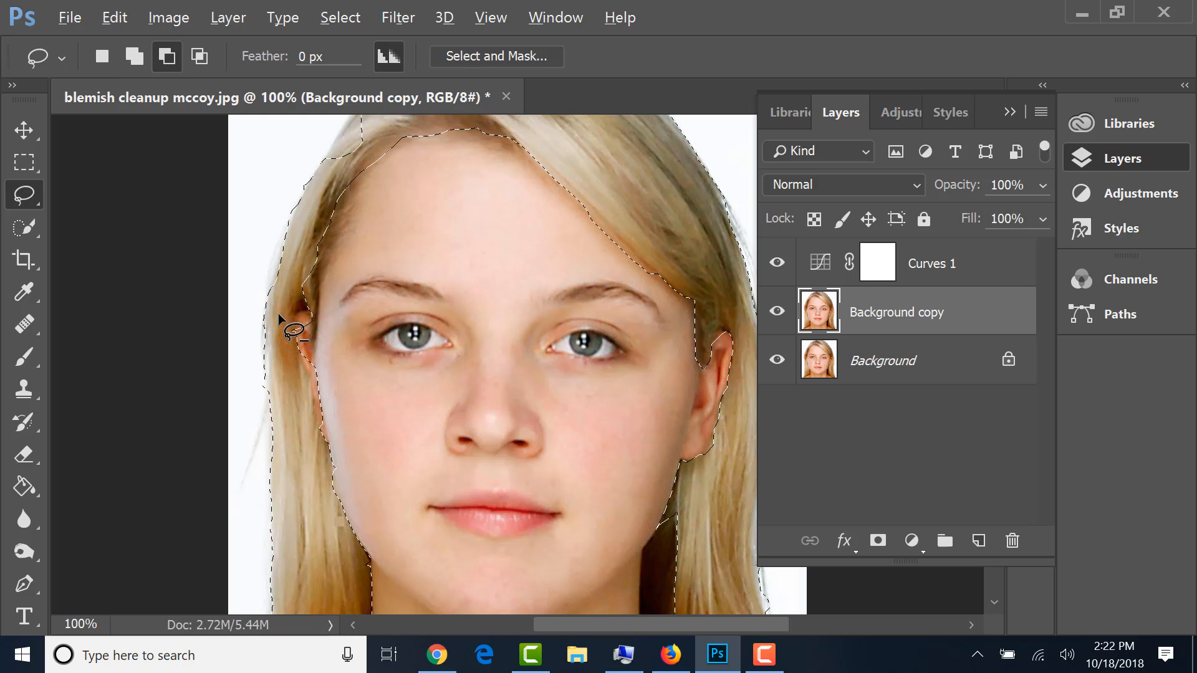
{"action": "mouse_move", "coordinate": [309, 332]}
{"action": "left_mouse_down"}
{"action": "mouse_move", "coordinate": [320, 347]}
{"action": "mouse_move", "coordinate": [306, 310]}
{"action": "mouse_move", "coordinate": [291, 325]}
{"action": "mouse_move", "coordinate": [308, 342]}
{"action": "left_mouse_up"}
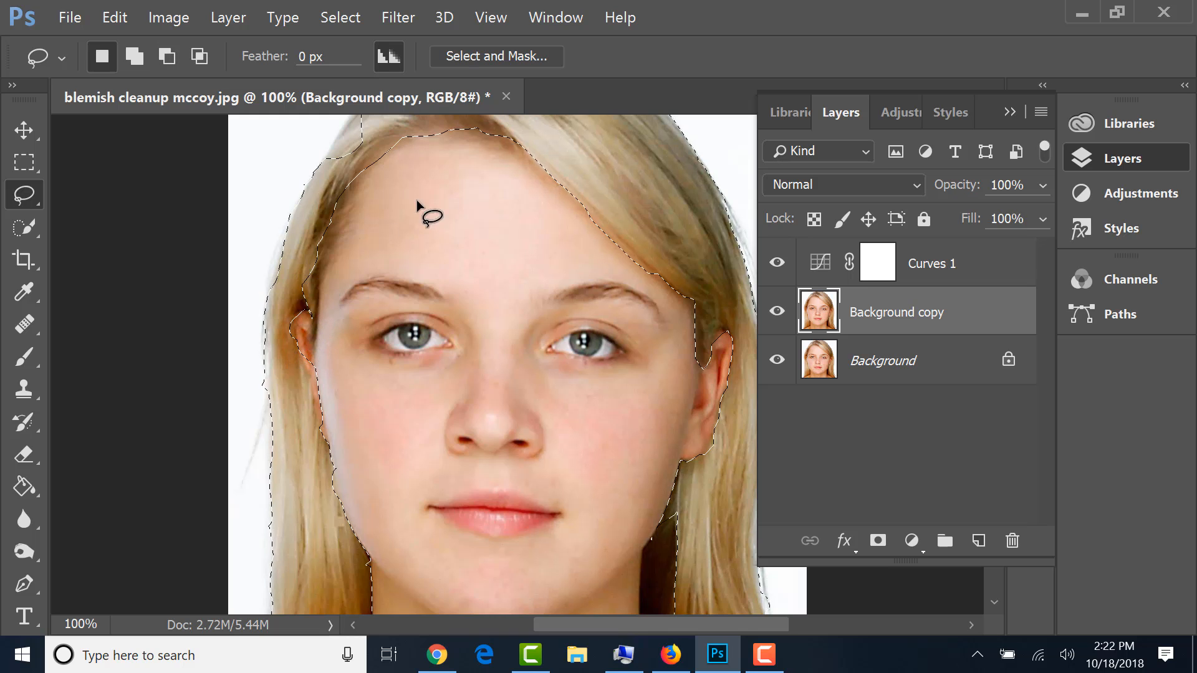
- Add the missed patch of hair at the upper left-hand side of the head to the selection
{"action": "left_click_drag", "start_coordinate": [444, 223], "coordinate": [500, 369]}
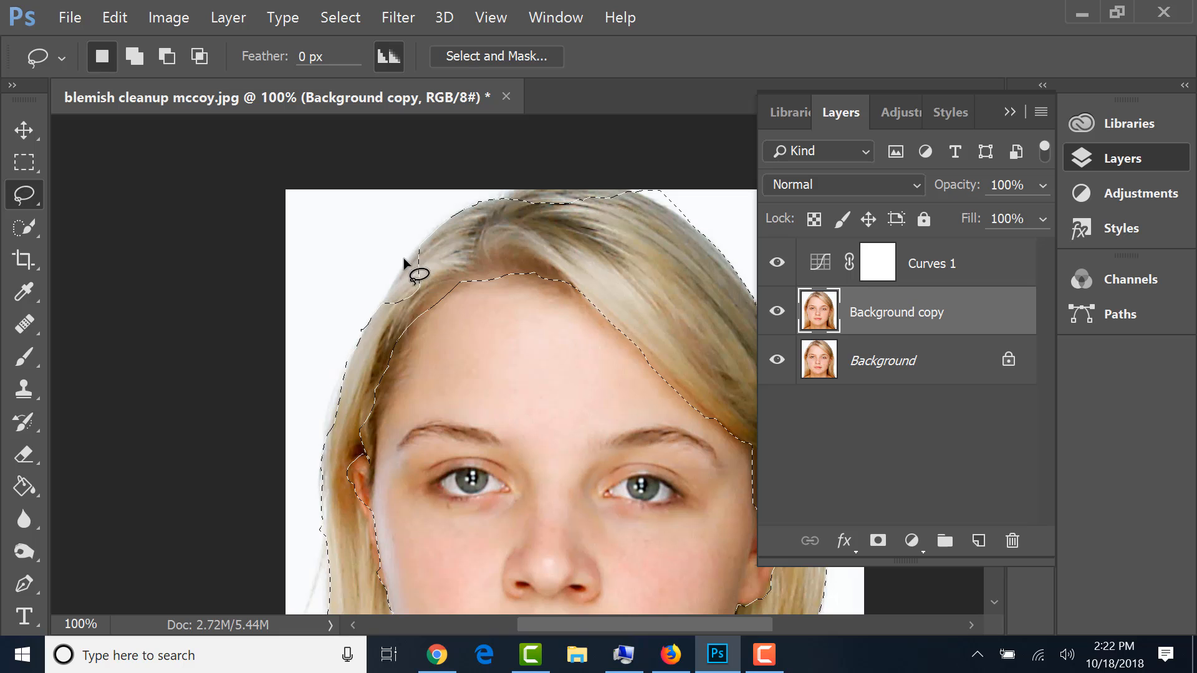
{"action": "key", "text": "shift"}
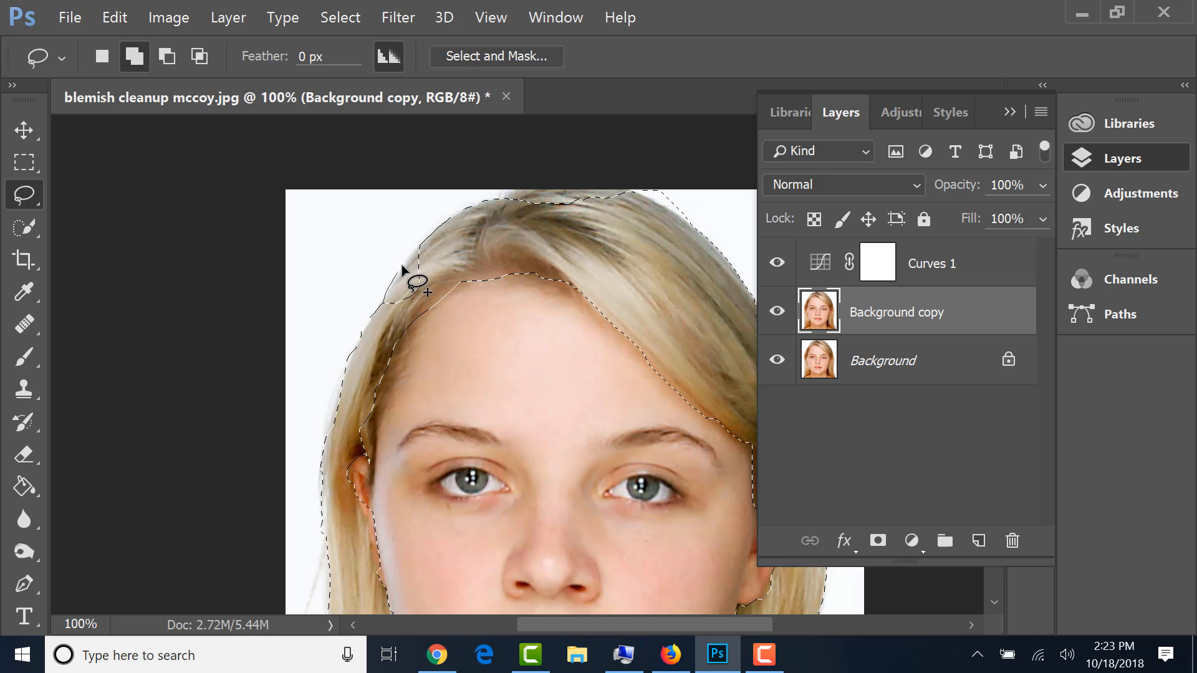
{"action": "mouse_move", "coordinate": [441, 256]}
{"action": "left_mouse_down"}
{"action": "mouse_move", "coordinate": [402, 322]}
{"action": "mouse_move", "coordinate": [394, 313]}
{"action": "left_mouse_up"}
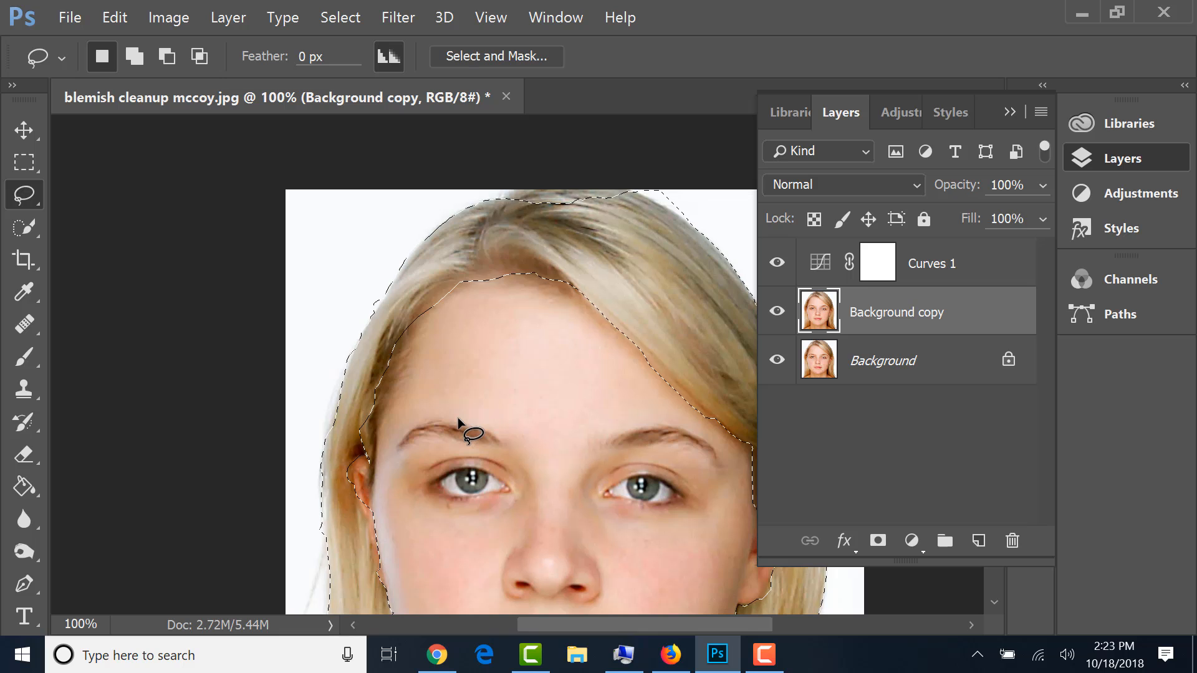
- Restore the dropped hair selection and extend it over the missed strip along the top of the head
{"action": "key", "text": "ctrl+d"}
{"action": "left_click_drag", "start_coordinate": [581, 255], "coordinate": [574, 286]}
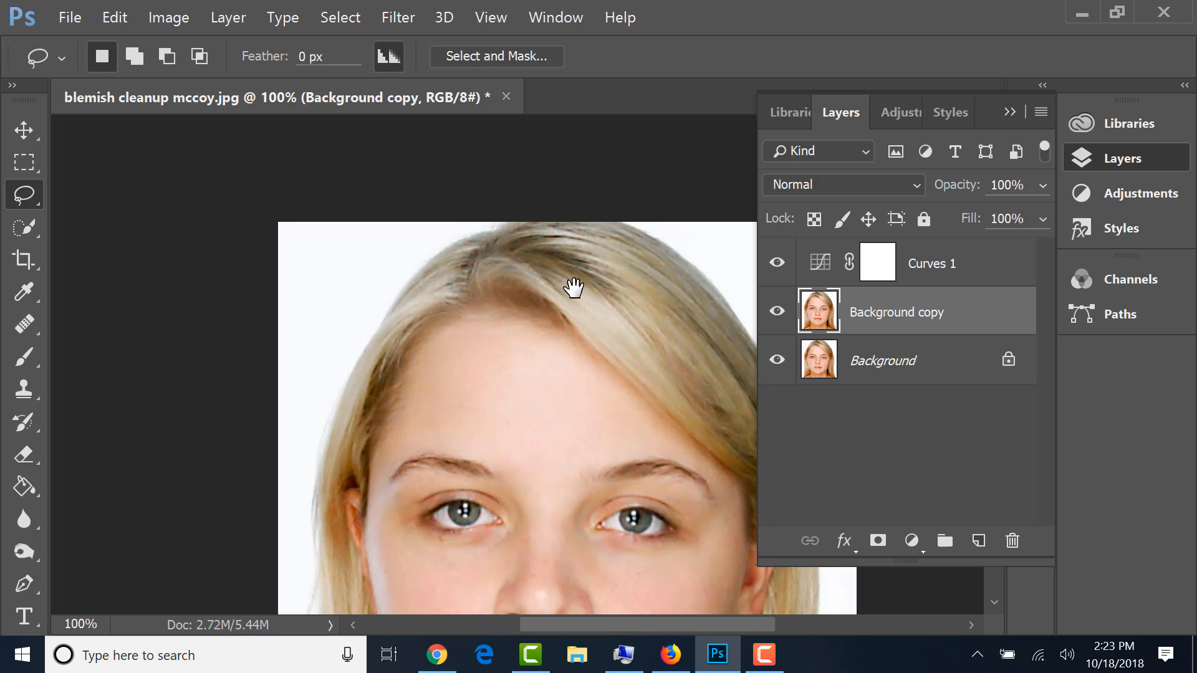
{"action": "key", "text": "ctrl+shift+d"}
{"action": "key", "text": "shift"}
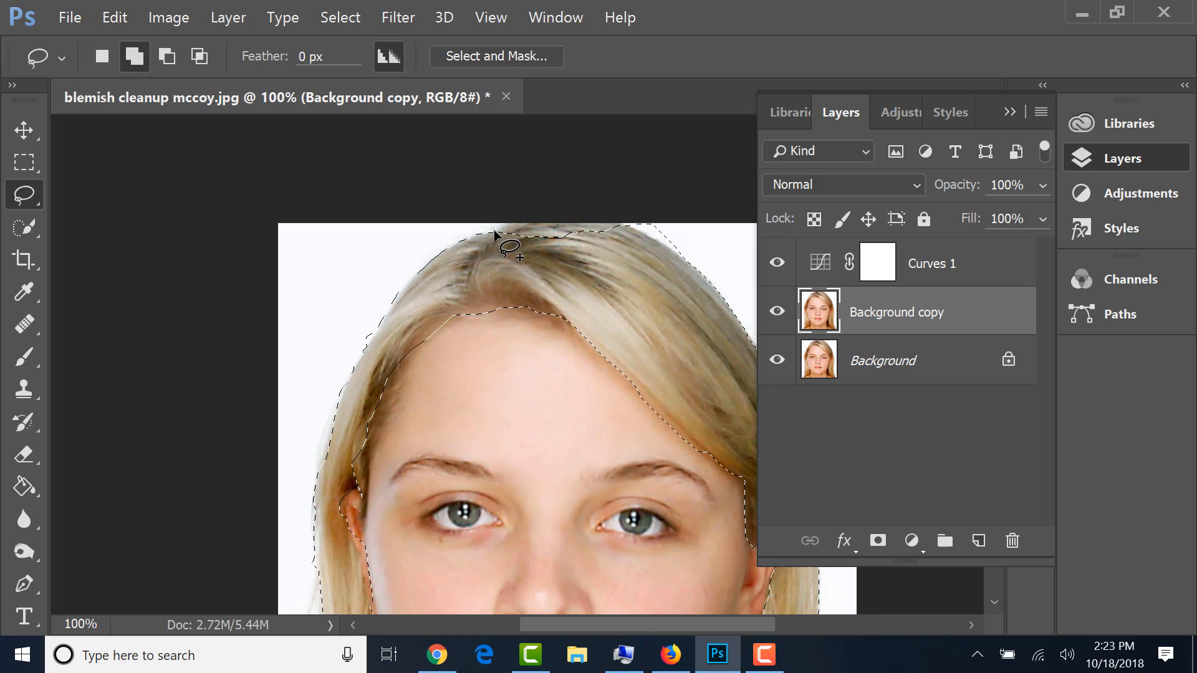
{"action": "mouse_move", "coordinate": [544, 233]}
{"action": "left_mouse_down"}
{"action": "mouse_move", "coordinate": [624, 227]}
{"action": "mouse_move", "coordinate": [549, 223]}
{"action": "mouse_move", "coordinate": [484, 247]}
{"action": "mouse_move", "coordinate": [583, 246]}
{"action": "mouse_move", "coordinate": [553, 228]}
{"action": "mouse_move", "coordinate": [514, 230]}
{"action": "mouse_move", "coordinate": [505, 245]}
{"action": "mouse_move", "coordinate": [541, 246]}
{"action": "left_mouse_up"}
{"action": "key", "text": "shift"}
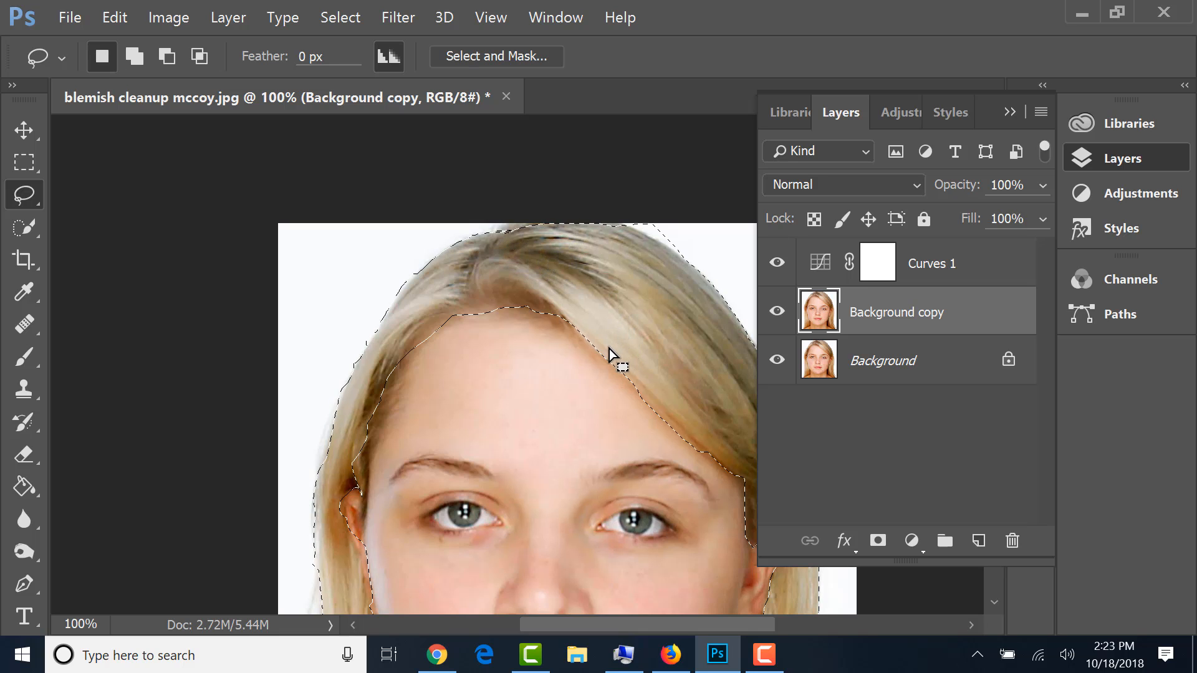
- Create a Hue/Saturation adjustment layer from the hair selection and enable Colorize
{"action": "key", "text": "ctrl+0"}
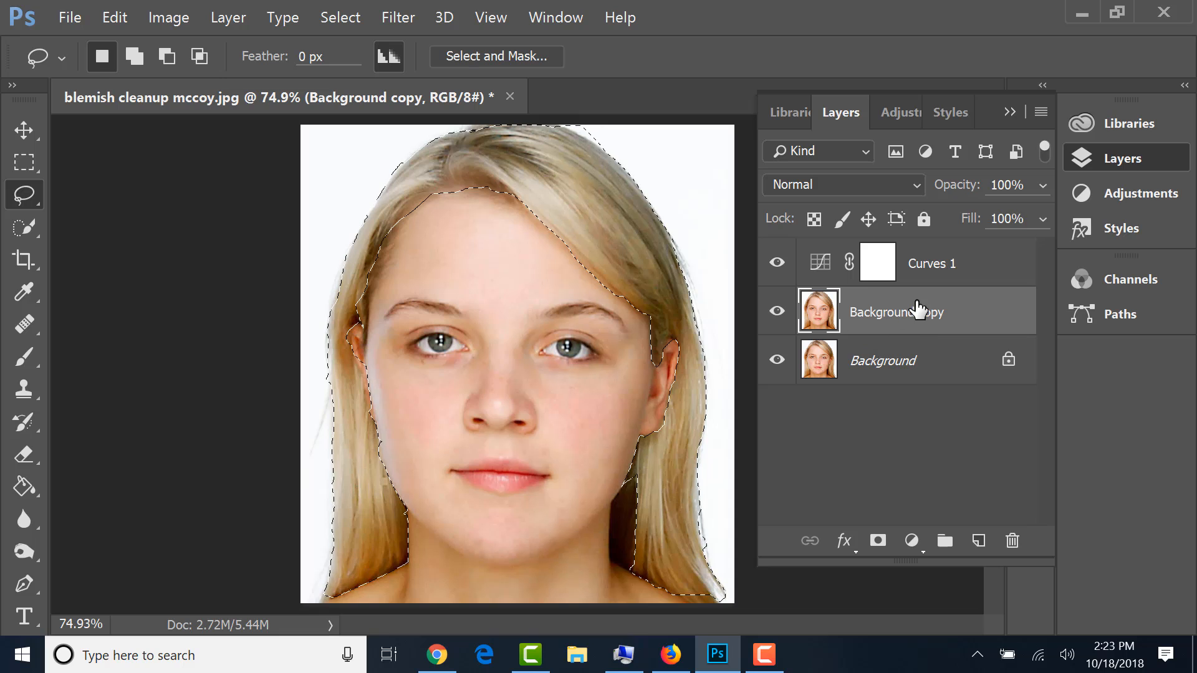
{"action": "left_click", "coordinate": [917, 550]}
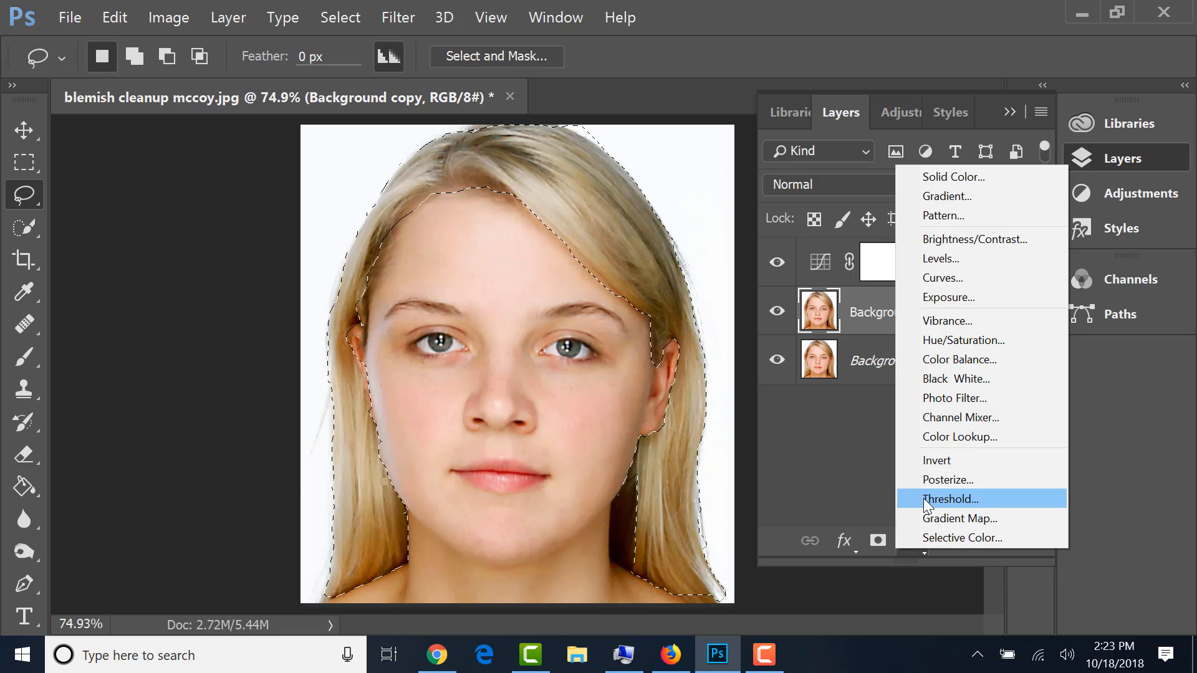
{"action": "left_click", "coordinate": [938, 343]}
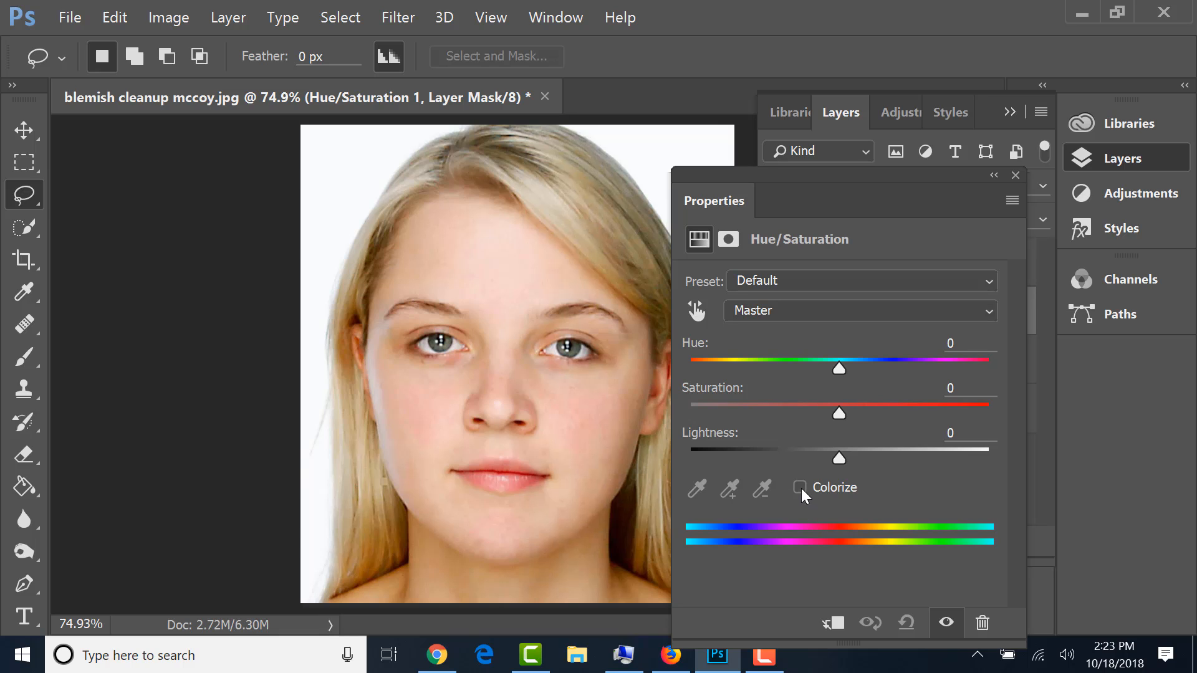
{"action": "left_click", "coordinate": [801, 488]}
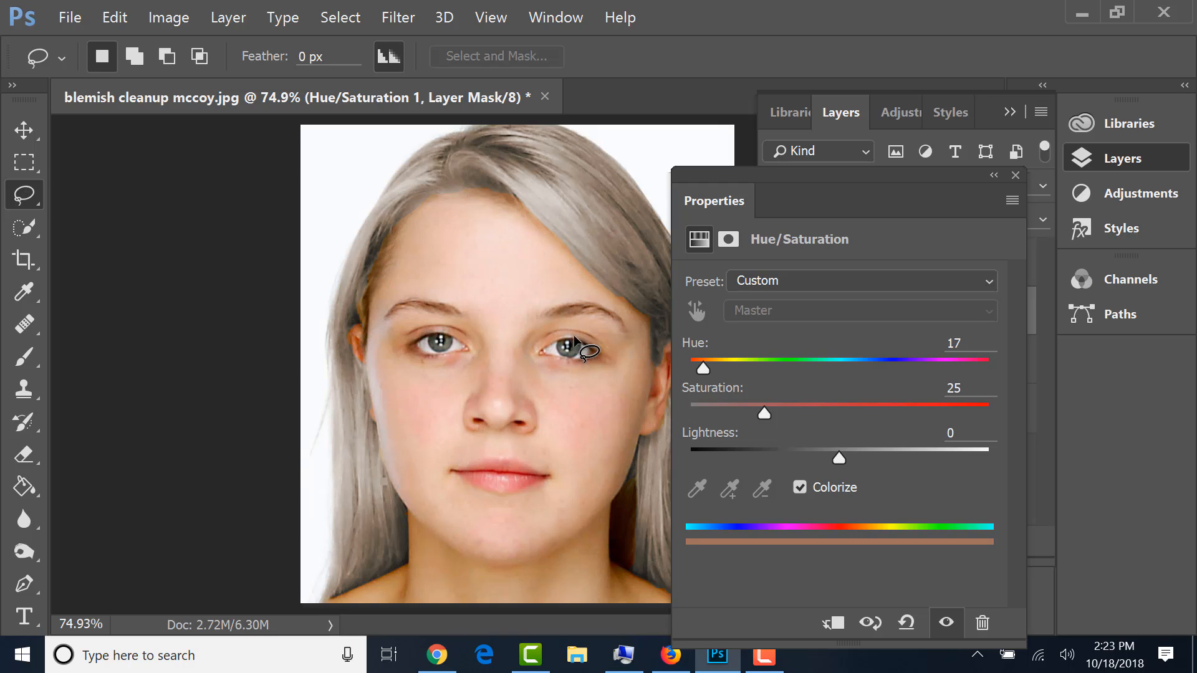
- Tint the hair purple with Hue 314, Saturation 43 and Lightness -12, and close the adjustment's settings
{"action": "left_click_drag", "start_coordinate": [703, 374], "coordinate": [933, 365]}
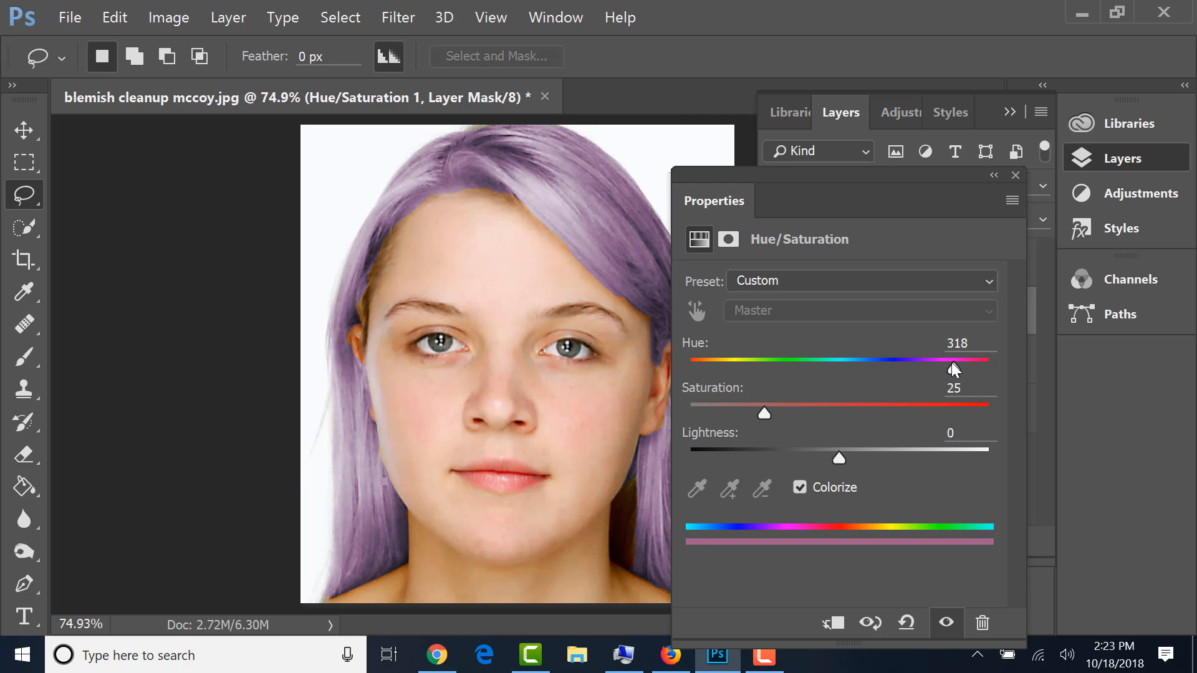
{"action": "mouse_move", "coordinate": [765, 413]}
{"action": "left_mouse_down"}
{"action": "mouse_move", "coordinate": [884, 404]}
{"action": "mouse_move", "coordinate": [718, 402]}
{"action": "mouse_move", "coordinate": [784, 402]}
{"action": "left_mouse_up"}
{"action": "mouse_move", "coordinate": [843, 462]}
{"action": "left_mouse_down"}
{"action": "mouse_move", "coordinate": [910, 450]}
{"action": "mouse_move", "coordinate": [823, 459]}
{"action": "left_mouse_up"}
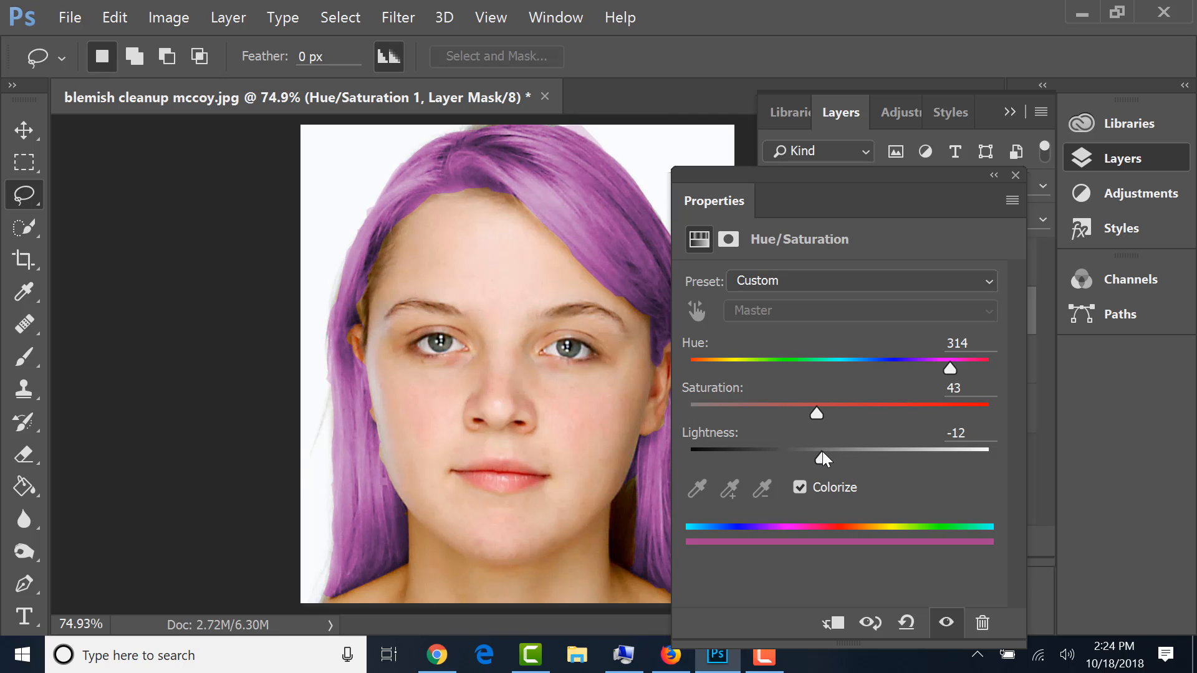
{"action": "left_click", "coordinate": [1014, 175]}
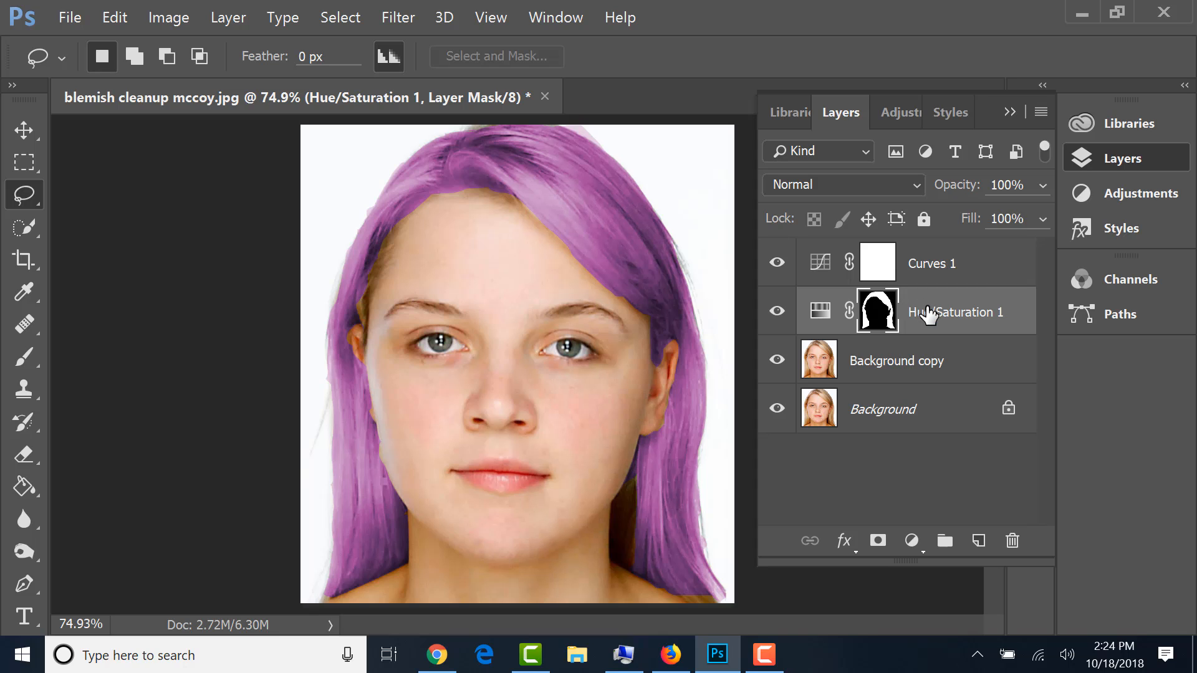
- Delete the hair's Hue/Saturation layer and select both irises on the Background copy layer with the Quick Selection tool
{"action": "left_click_drag", "start_coordinate": [928, 313], "coordinate": [1012, 540]}
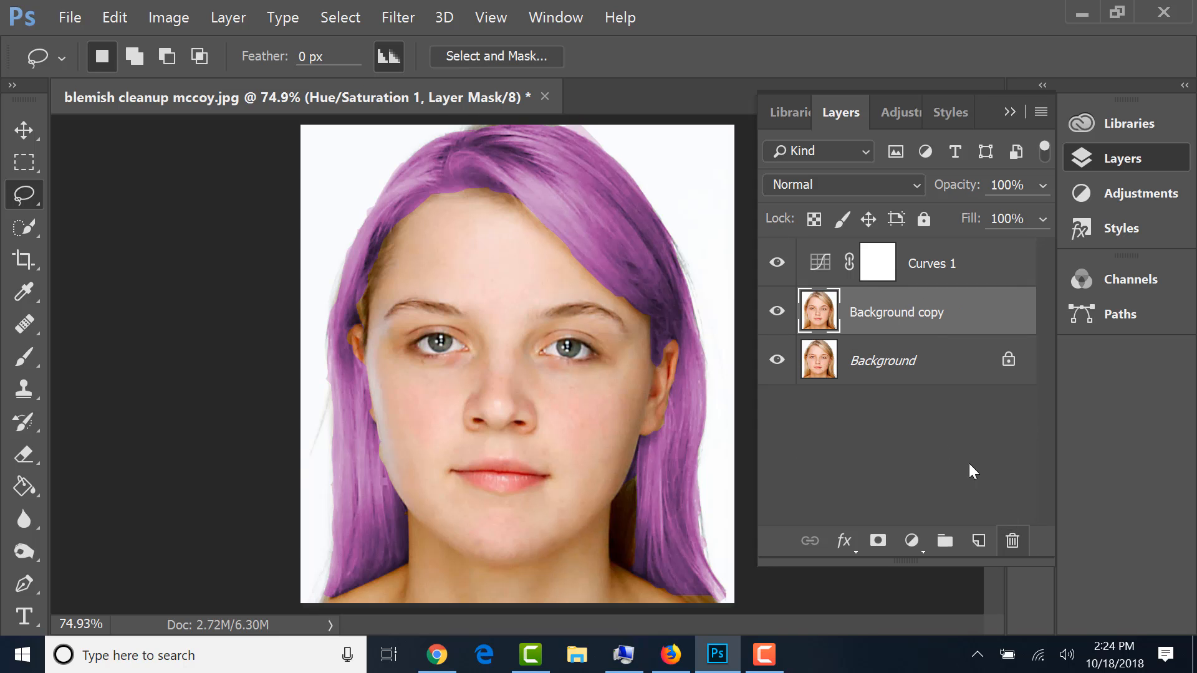
{"action": "left_click", "coordinate": [18, 226]}
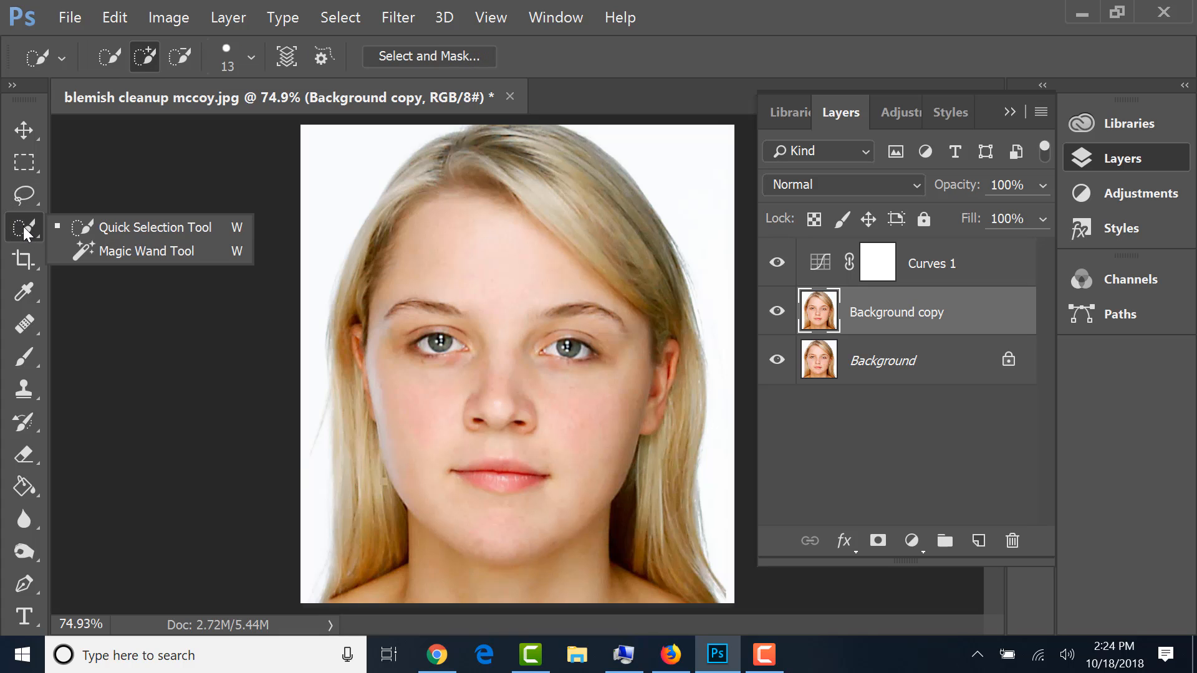
{"action": "left_click", "coordinate": [107, 231]}
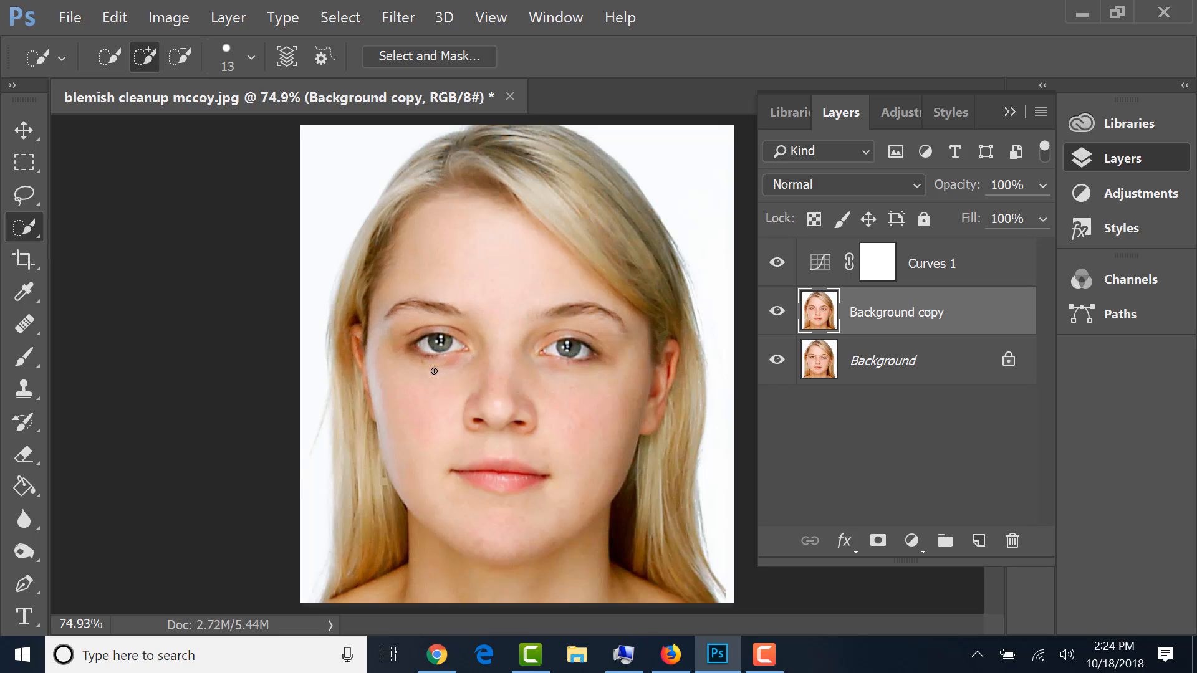
{"action": "key", "text": "ctrl+plus"}
{"action": "key", "text": "ctrl+plus"}
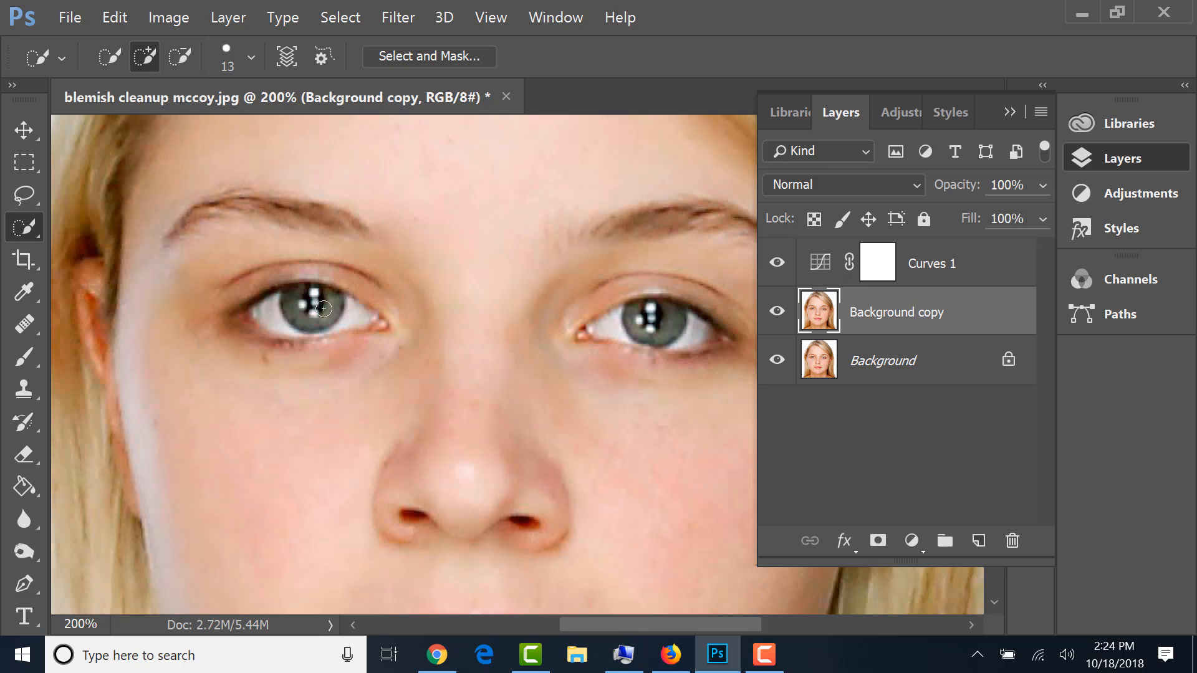
{"action": "mouse_move", "coordinate": [323, 309]}
{"action": "left_mouse_down"}
{"action": "mouse_move", "coordinate": [294, 311]}
{"action": "mouse_move", "coordinate": [292, 298]}
{"action": "mouse_move", "coordinate": [302, 312]}
{"action": "left_mouse_up"}
{"action": "mouse_move", "coordinate": [645, 319]}
{"action": "left_mouse_down"}
{"action": "mouse_move", "coordinate": [642, 306]}
{"action": "mouse_move", "coordinate": [676, 334]}
{"action": "mouse_move", "coordinate": [671, 318]}
{"action": "left_mouse_up"}
- Create a Hue/Saturation adjustment layer from the iris selection and enable Colorize
{"action": "left_click", "coordinate": [911, 541]}
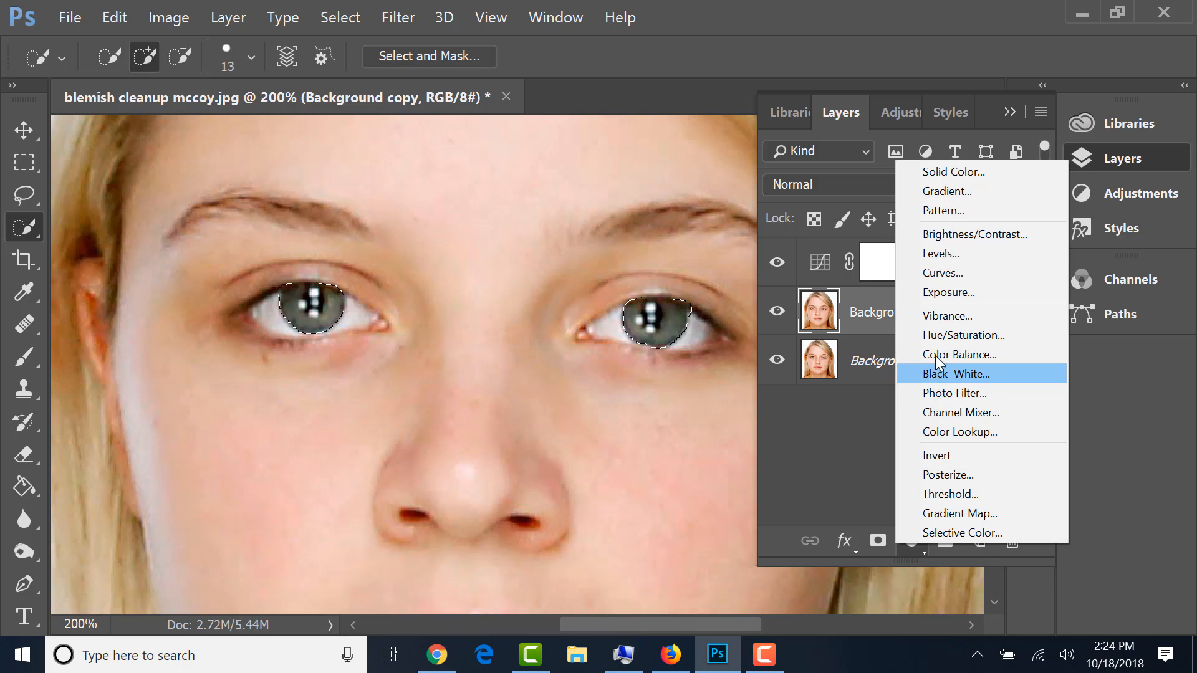
{"action": "left_click", "coordinate": [937, 334]}
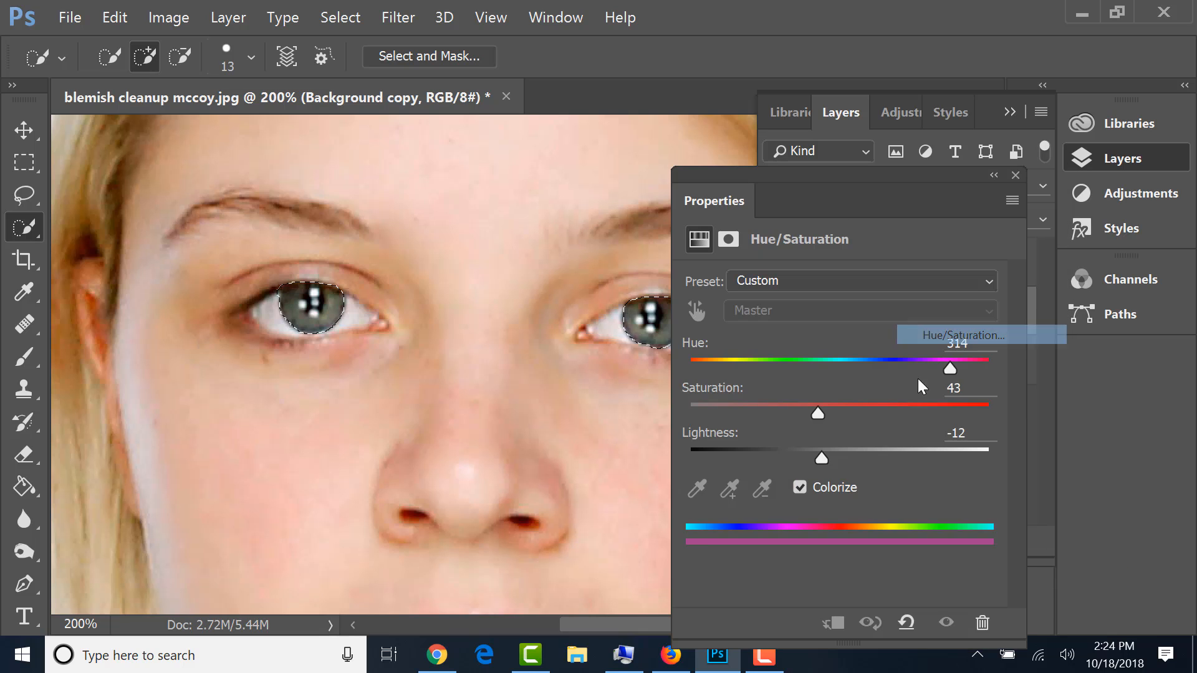
{"action": "left_click_drag", "start_coordinate": [817, 176], "coordinate": [904, 162]}
{"action": "left_click", "coordinate": [887, 474]}
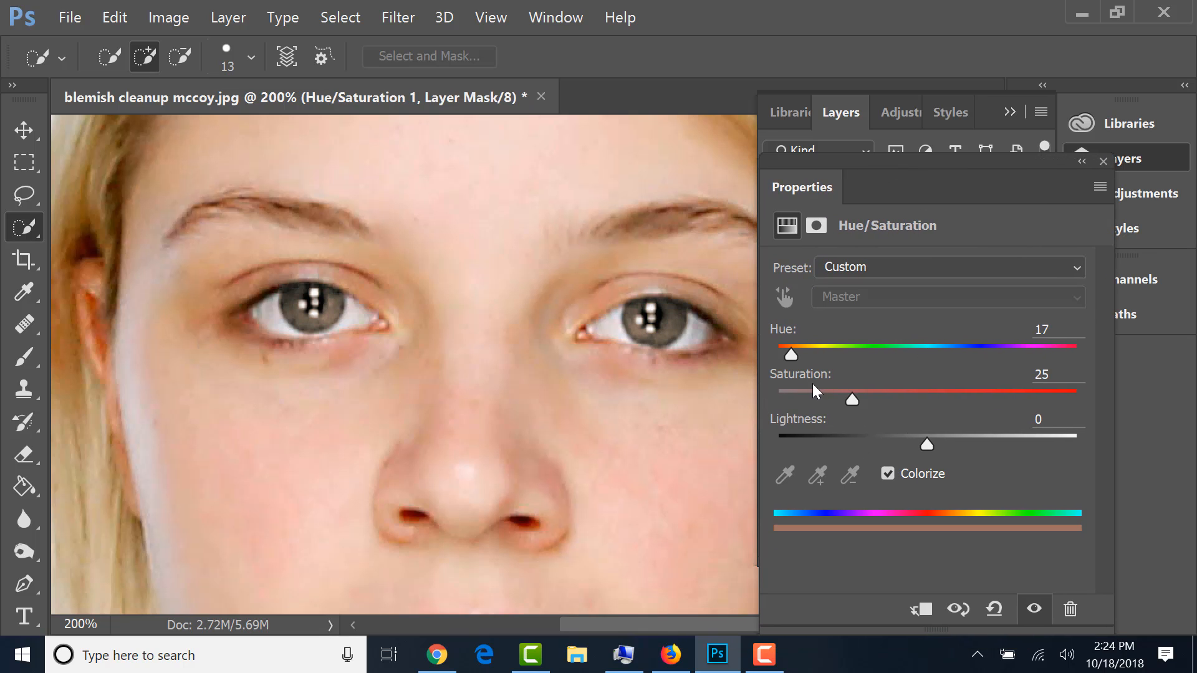
- Tint the irises violet with a Hue of about 305, fine-tune Saturation and Lightness, and close the adjustment's settings
{"action": "left_click_drag", "start_coordinate": [791, 355], "coordinate": [1040, 348]}
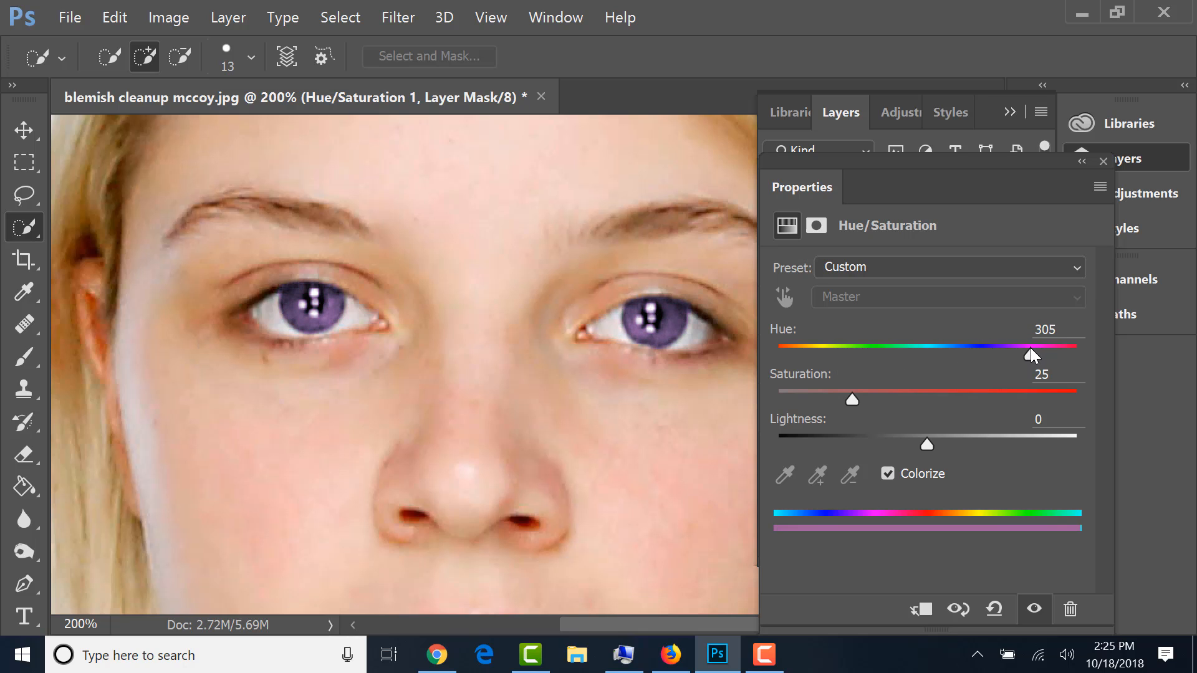
{"action": "left_click_drag", "start_coordinate": [1030, 348], "coordinate": [1028, 349]}
{"action": "mouse_move", "coordinate": [854, 401]}
{"action": "left_mouse_down"}
{"action": "mouse_move", "coordinate": [910, 392]}
{"action": "mouse_move", "coordinate": [813, 406]}
{"action": "mouse_move", "coordinate": [844, 400]}
{"action": "left_mouse_up"}
{"action": "mouse_move", "coordinate": [927, 443]}
{"action": "left_mouse_down"}
{"action": "mouse_move", "coordinate": [937, 437]}
{"action": "mouse_move", "coordinate": [892, 447]}
{"action": "mouse_move", "coordinate": [929, 439]}
{"action": "left_mouse_up"}
{"action": "left_click", "coordinate": [1104, 160]}
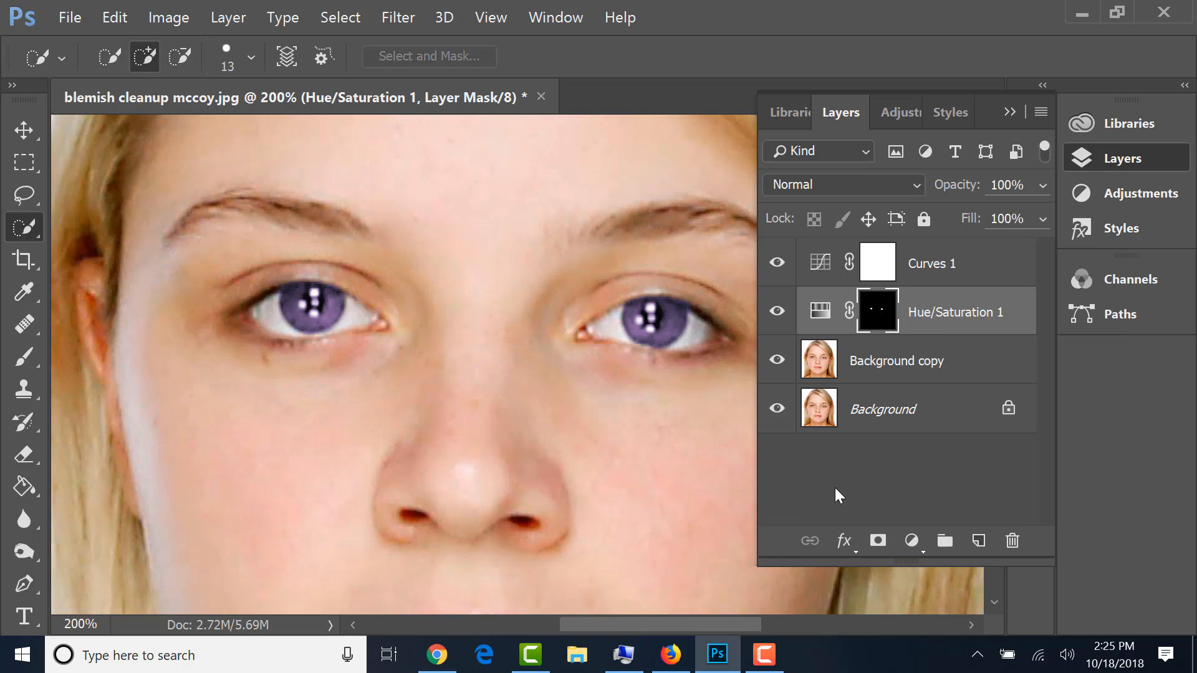
{"action": "key", "text": "ctrl+0"}
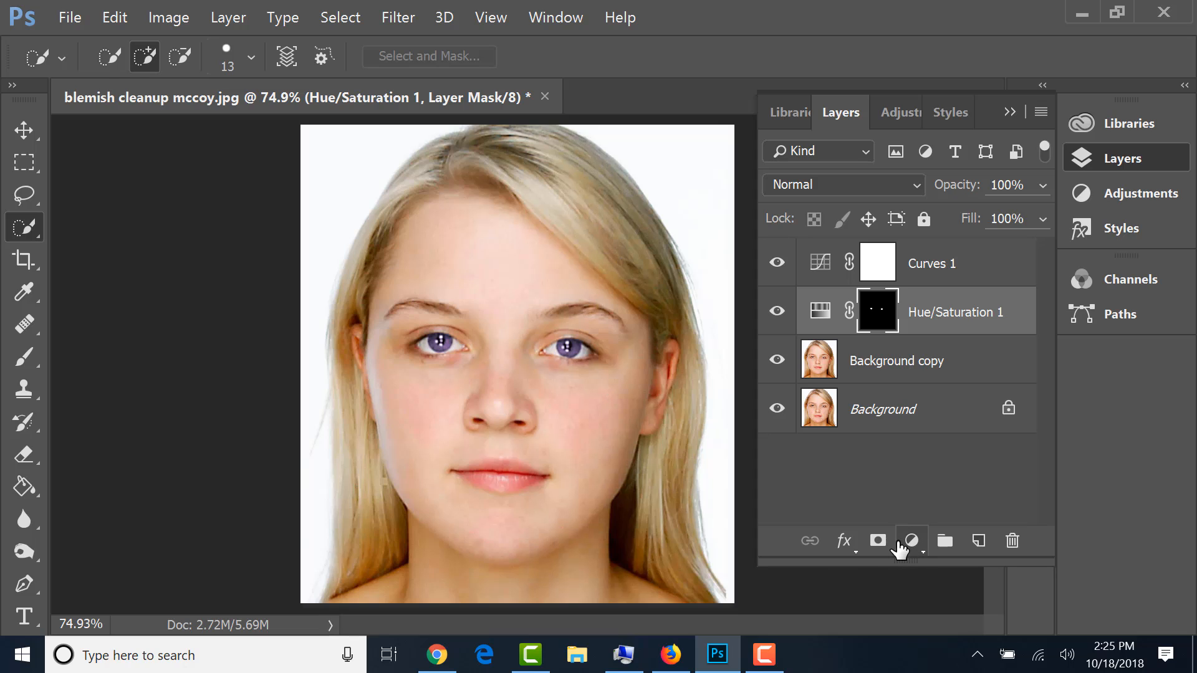
- Select the lips on the Background copy layer with the Quick Selection tool
{"action": "left_click", "coordinate": [870, 366]}
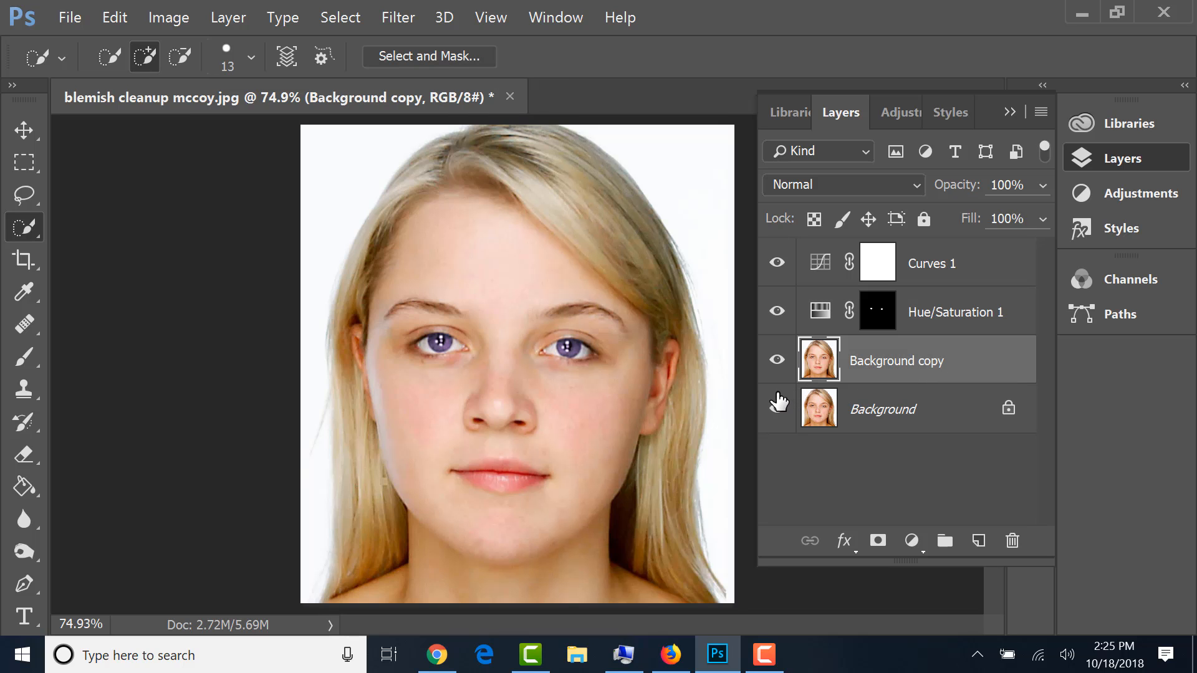
{"action": "key", "text": "ctrl+plus"}
{"action": "key", "text": "ctrl+plus"}
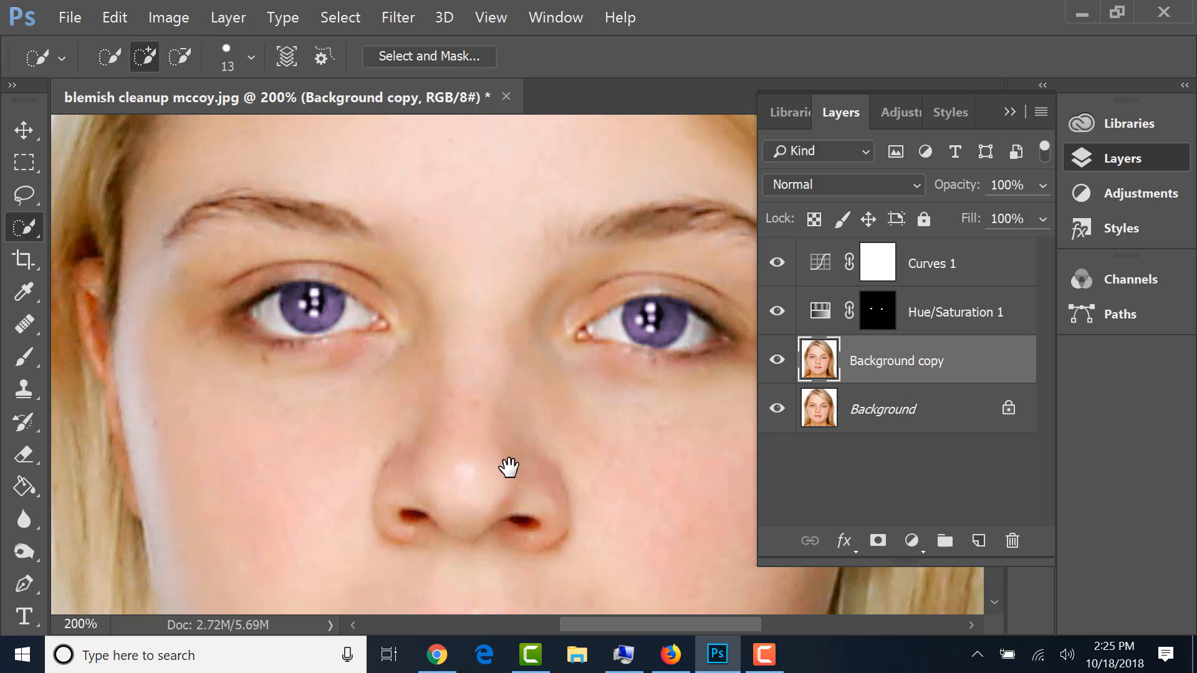
{"action": "left_click_drag", "start_coordinate": [509, 466], "coordinate": [443, 168]}
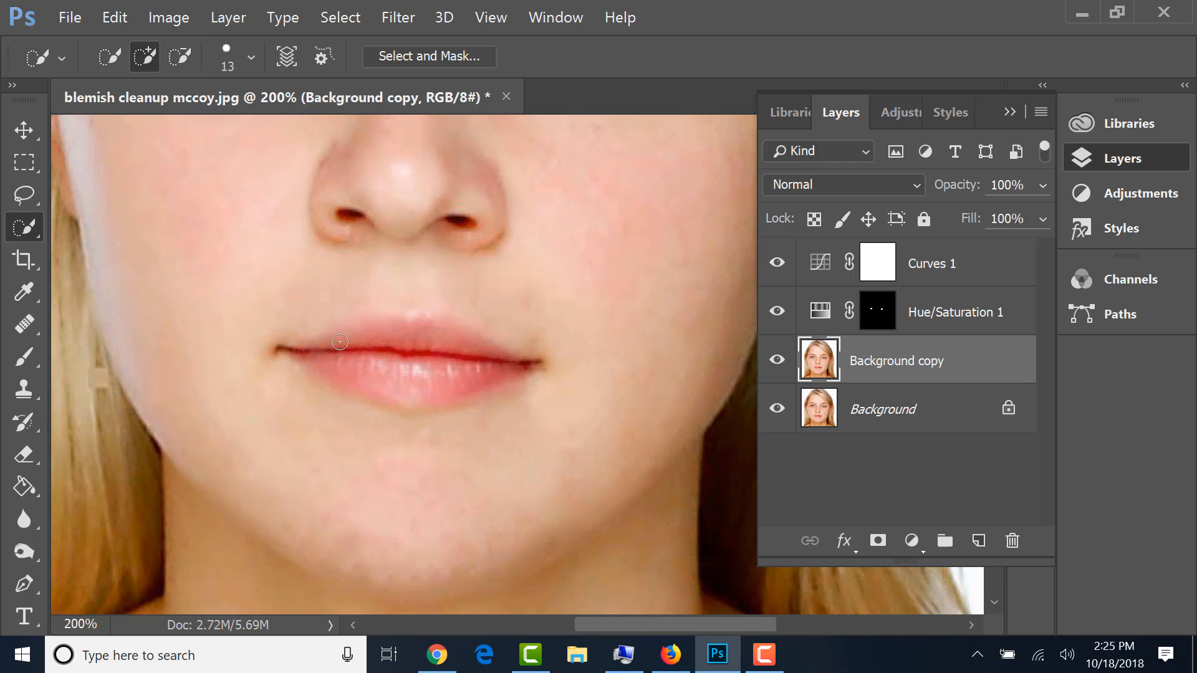
{"action": "mouse_move", "coordinate": [340, 341]}
{"action": "left_mouse_down"}
{"action": "mouse_move", "coordinate": [425, 333]}
{"action": "mouse_move", "coordinate": [513, 366]}
{"action": "mouse_move", "coordinate": [408, 373]}
{"action": "mouse_move", "coordinate": [410, 390]}
{"action": "mouse_move", "coordinate": [365, 369]}
{"action": "mouse_move", "coordinate": [343, 387]}
{"action": "mouse_move", "coordinate": [308, 352]}
{"action": "mouse_move", "coordinate": [438, 383]}
{"action": "mouse_move", "coordinate": [418, 407]}
{"action": "mouse_move", "coordinate": [351, 396]}
{"action": "mouse_move", "coordinate": [366, 403]}
{"action": "mouse_move", "coordinate": [464, 388]}
{"action": "left_mouse_up"}
- Subtract the excess skin below both sides of the lower lip from the selection with the Lasso tool
{"action": "left_click", "coordinate": [24, 195]}
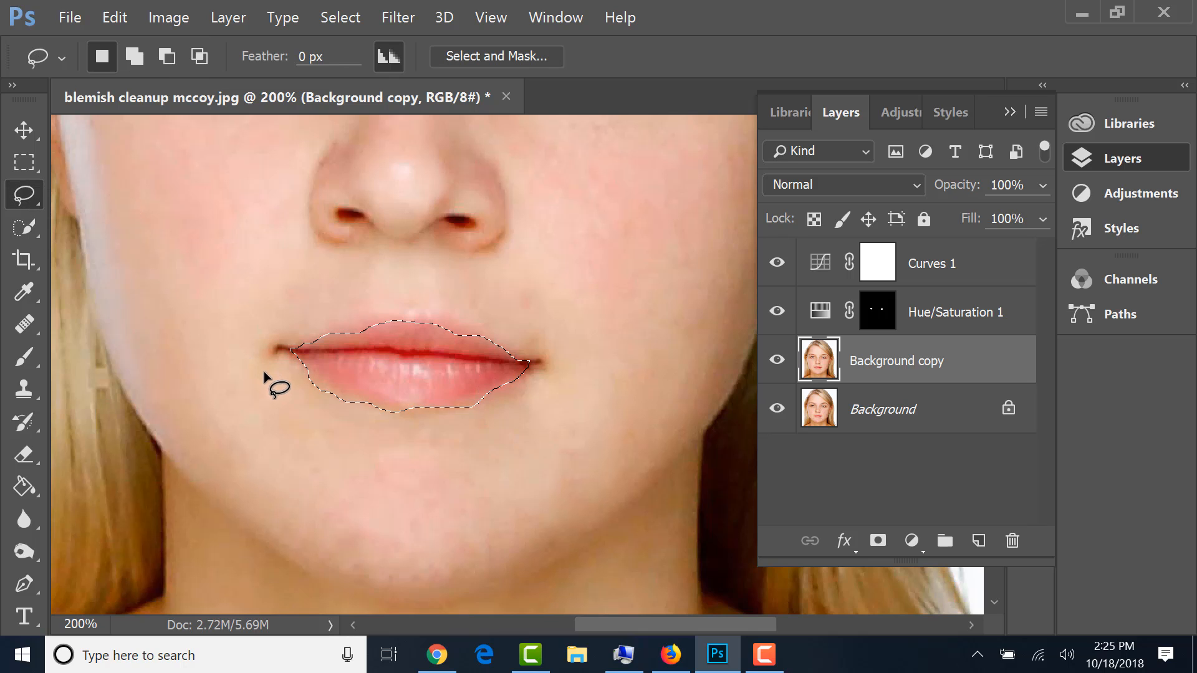
{"action": "key", "text": "alt"}
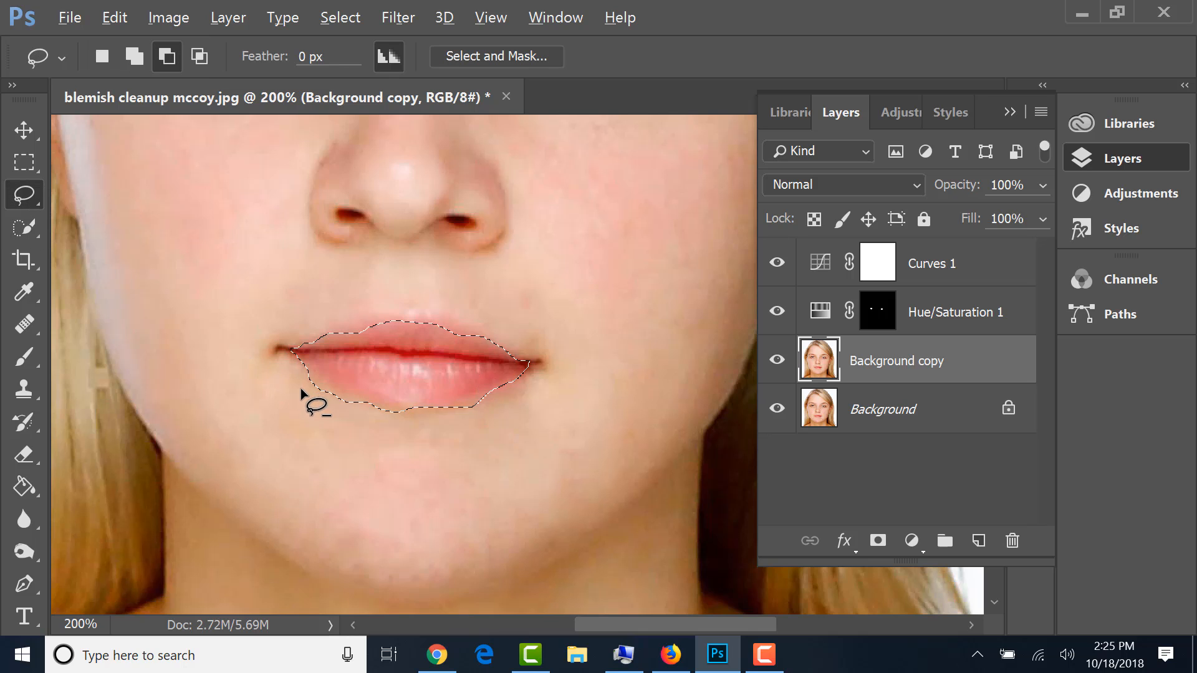
{"action": "left_click_drag", "start_coordinate": [305, 380], "coordinate": [342, 398]}
{"action": "mouse_move", "coordinate": [466, 413]}
{"action": "left_mouse_down"}
{"action": "mouse_move", "coordinate": [505, 386]}
{"action": "mouse_move", "coordinate": [461, 408]}
{"action": "mouse_move", "coordinate": [506, 397]}
{"action": "left_mouse_up"}
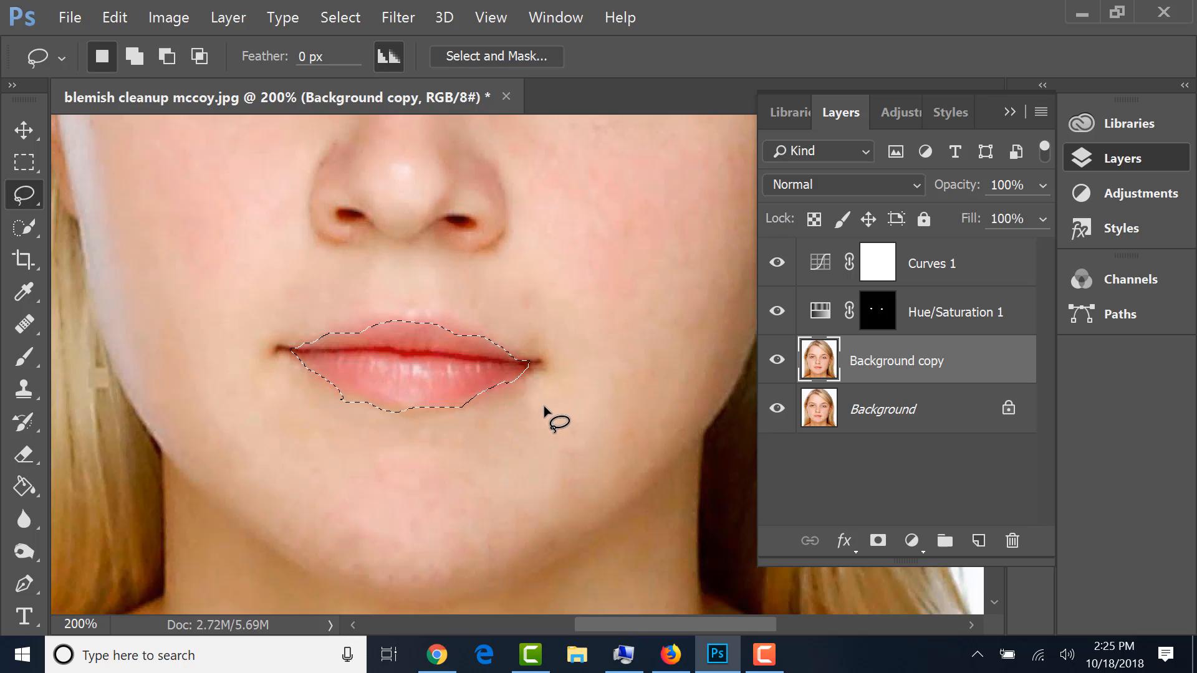
- Add the missed upper edge of the upper lip to the selection with the Lasso tool
{"action": "key", "text": "shift"}
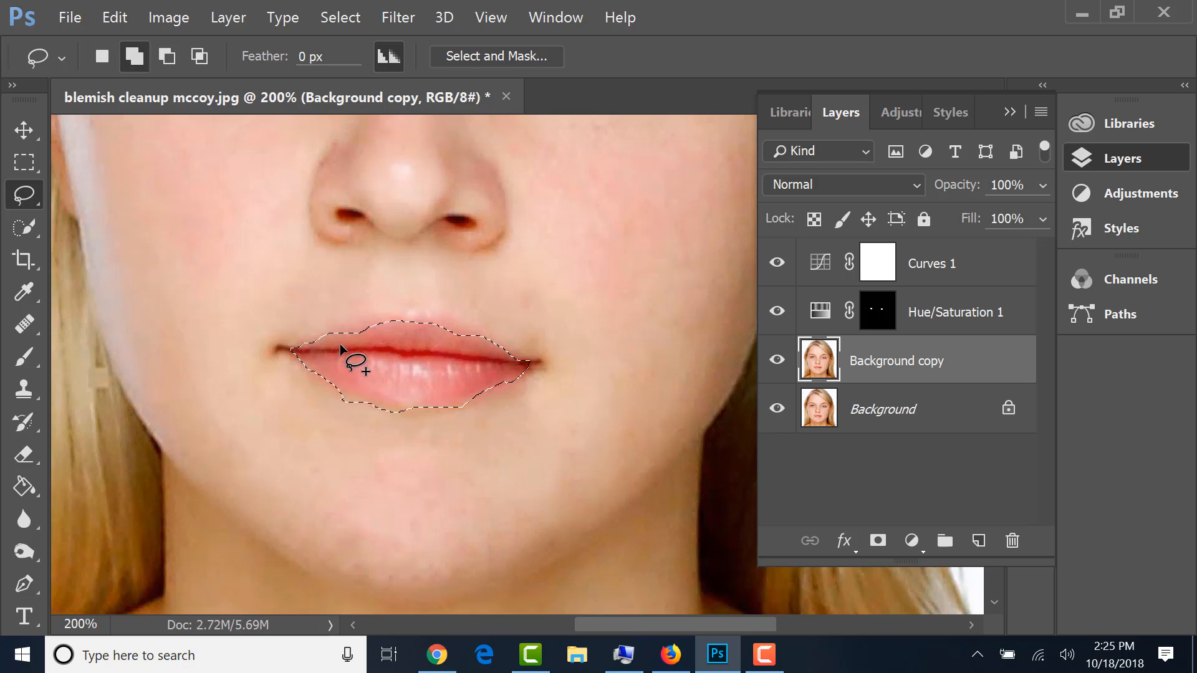
{"action": "mouse_move", "coordinate": [346, 337]}
{"action": "left_mouse_down"}
{"action": "mouse_move", "coordinate": [382, 321]}
{"action": "mouse_move", "coordinate": [322, 340]}
{"action": "mouse_move", "coordinate": [383, 319]}
{"action": "mouse_move", "coordinate": [466, 330]}
{"action": "mouse_move", "coordinate": [494, 354]}
{"action": "left_mouse_up"}
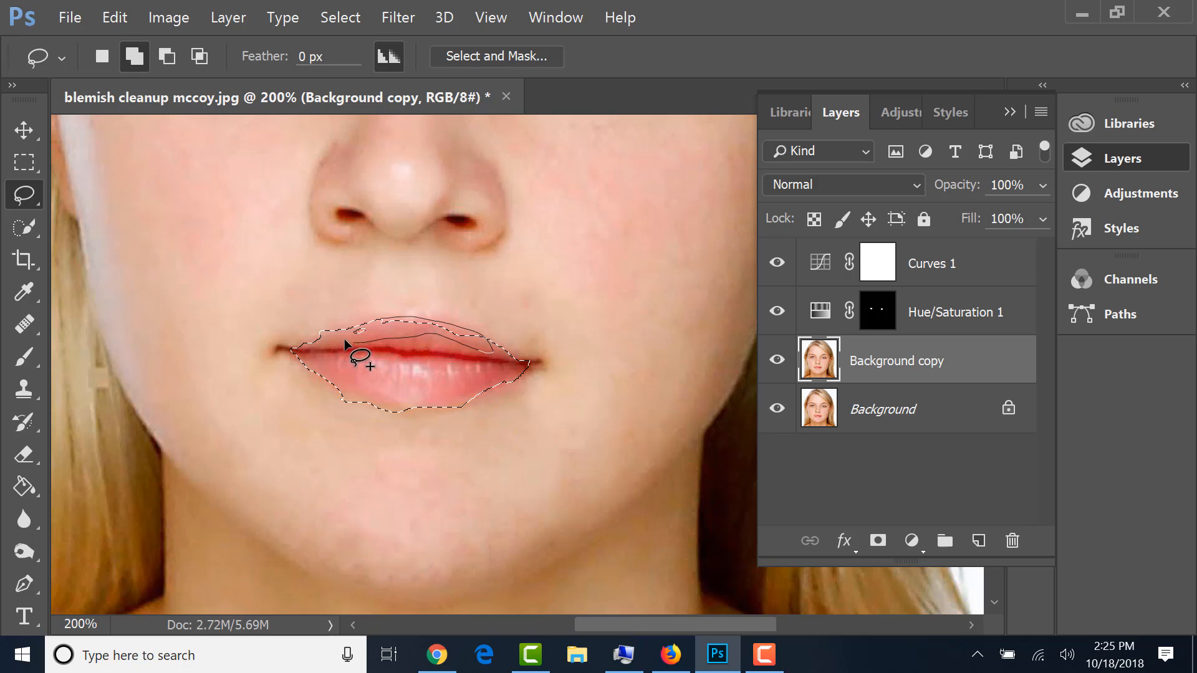
{"action": "left_click_drag", "start_coordinate": [344, 340], "coordinate": [372, 321]}
{"action": "left_click_drag", "start_coordinate": [430, 383], "coordinate": [437, 381]}
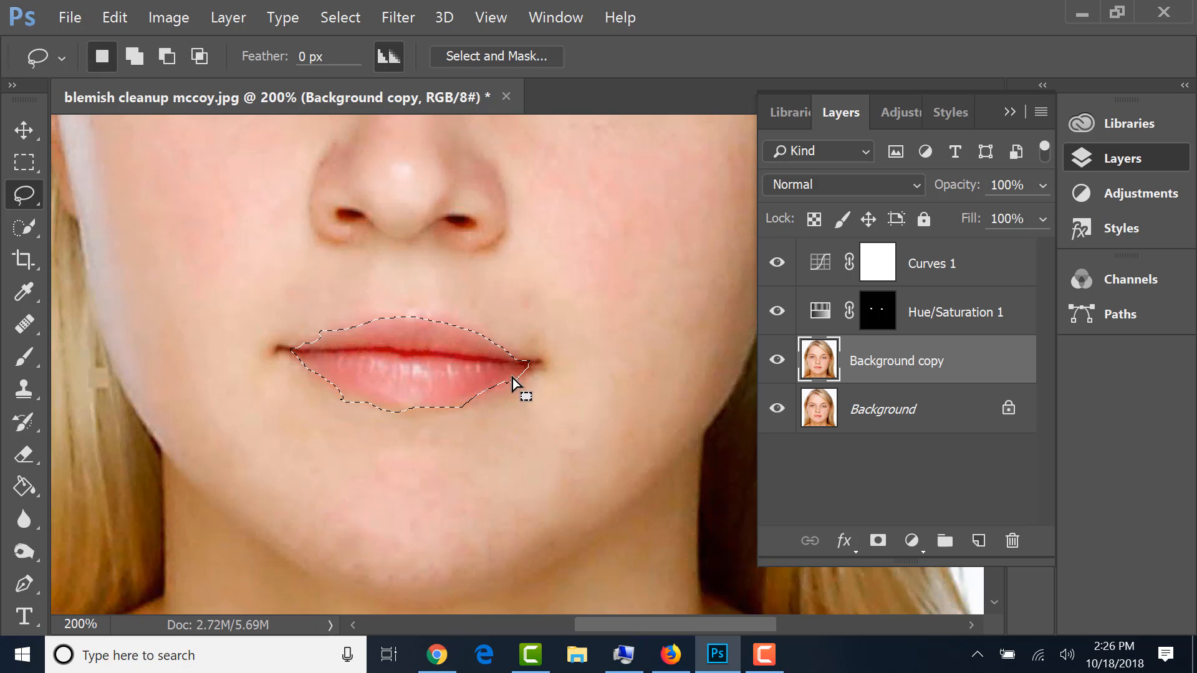
- Create a Hue/Saturation adjustment layer from the lip selection, set Saturation to +15, and close its settings
{"action": "left_click", "coordinate": [910, 540]}
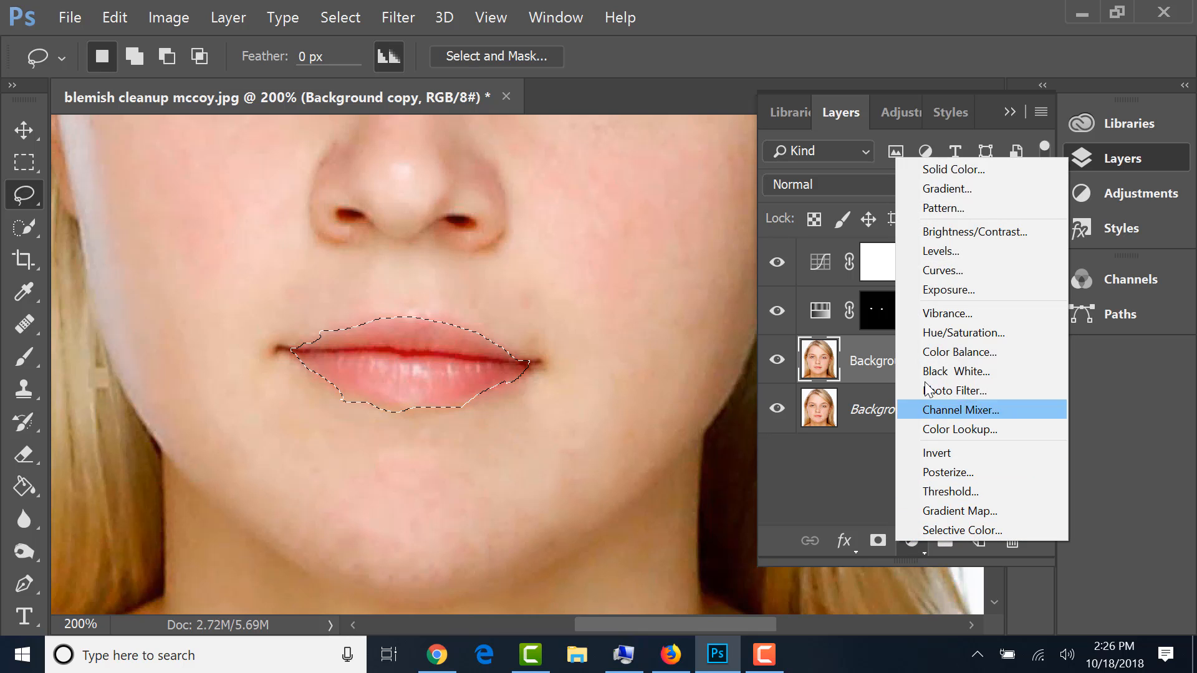
{"action": "left_click", "coordinate": [935, 333]}
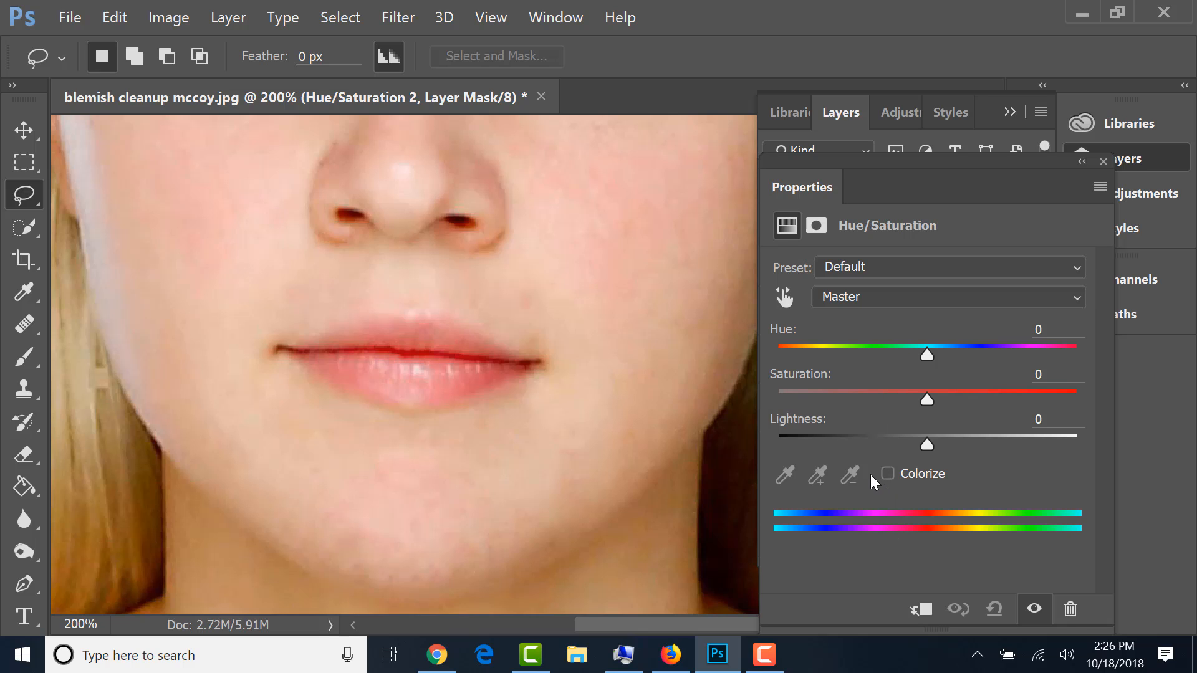
{"action": "left_click", "coordinate": [929, 402]}
{"action": "left_click_drag", "start_coordinate": [928, 402], "coordinate": [949, 396]}
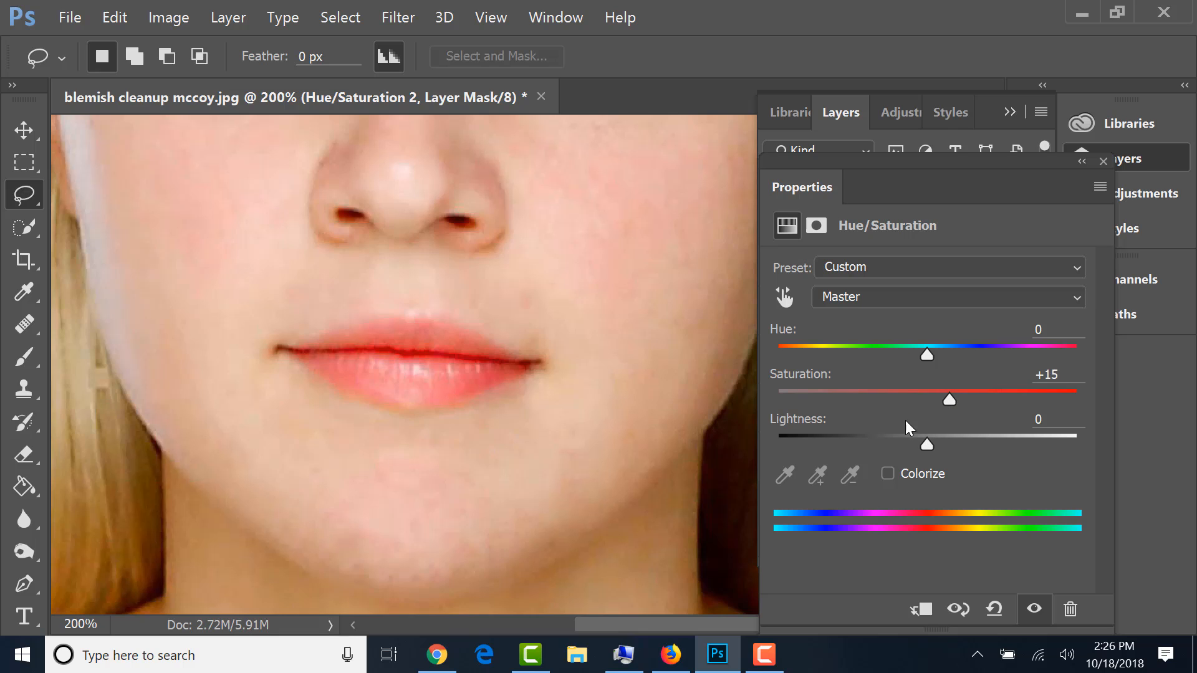
{"action": "left_click", "coordinate": [1103, 162]}
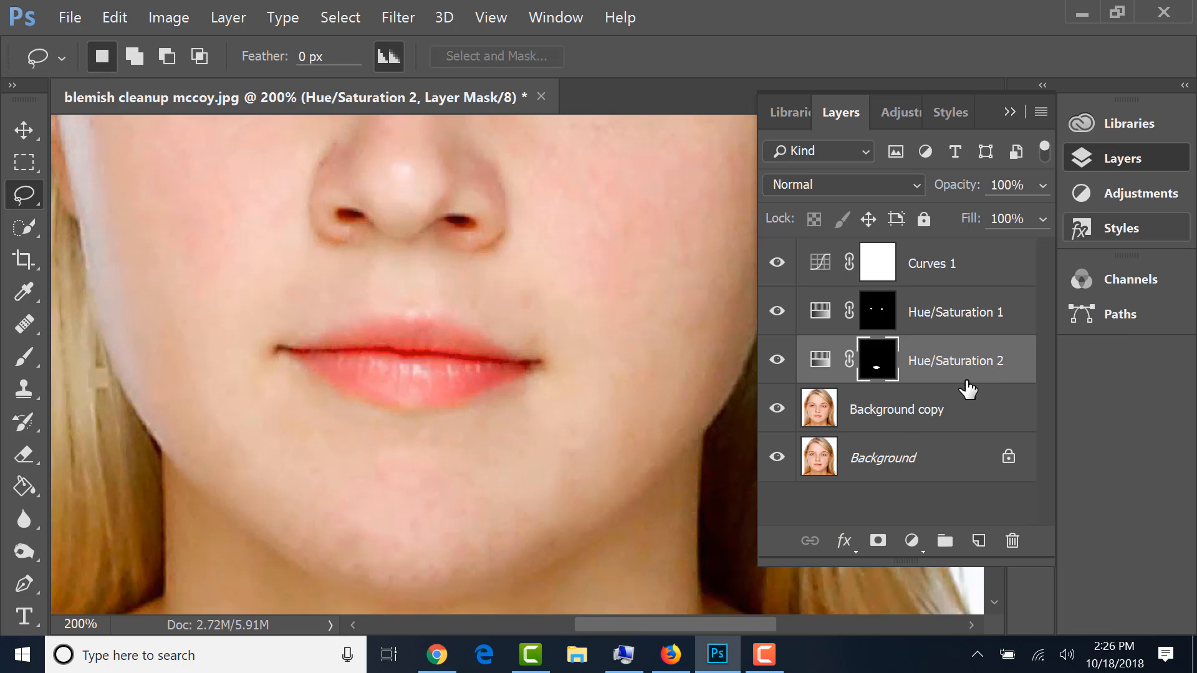
- Compare the whole portrait with the lip and eye color adjustment layers each hidden and shown again
{"action": "key", "text": "ctrl+0"}
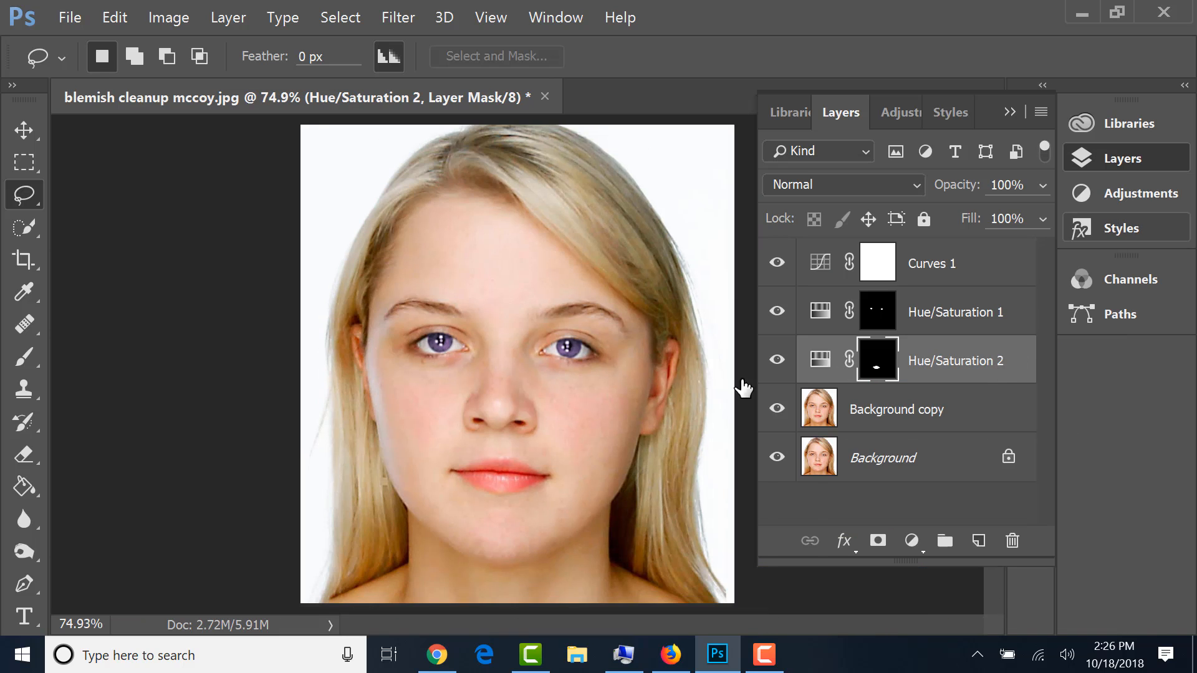
{"action": "left_click", "coordinate": [777, 360]}
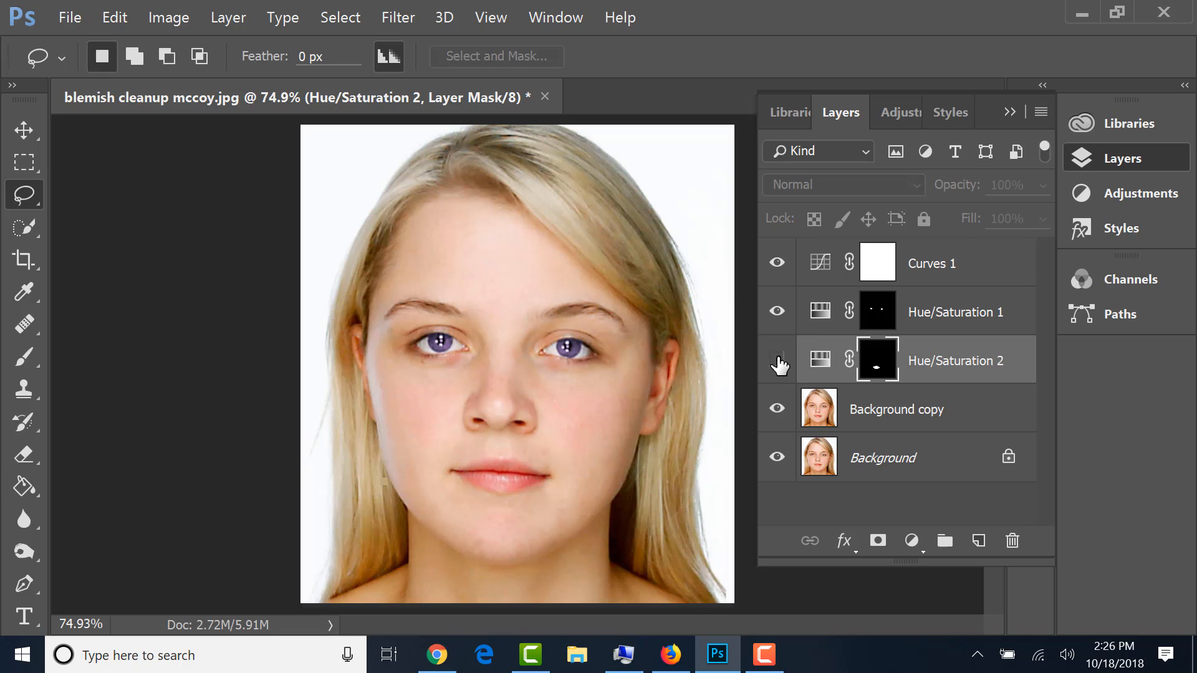
{"action": "left_click", "coordinate": [777, 360]}
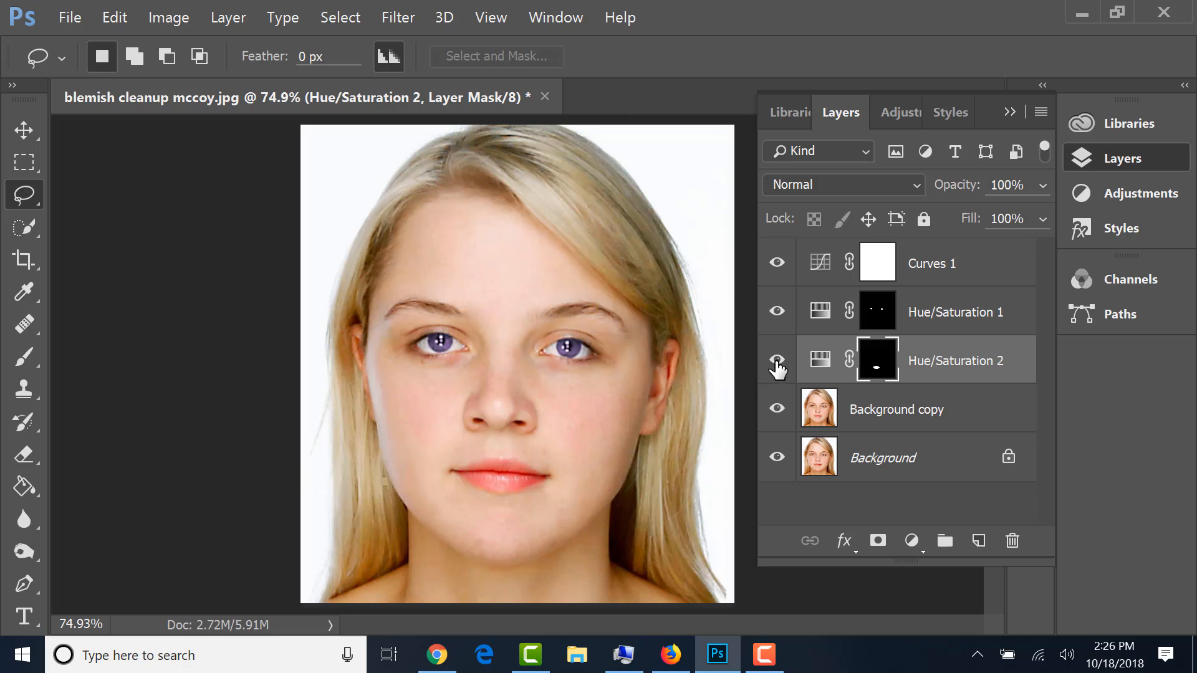
{"action": "left_click", "coordinate": [778, 311]}
{"action": "left_click", "coordinate": [779, 312]}
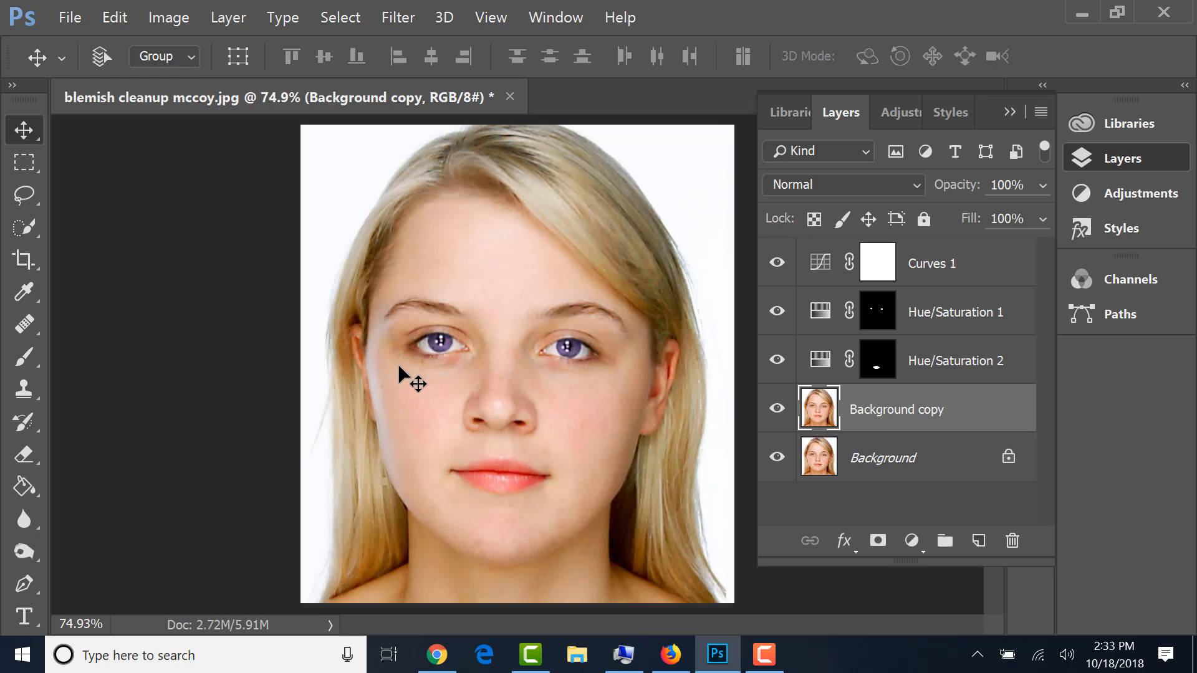
- Activate the Dodge tool for lightening areas on the Background copy layer
{"action": "key", "text": "shift+plus"}
{"action": "left_click", "coordinate": [32, 450]}
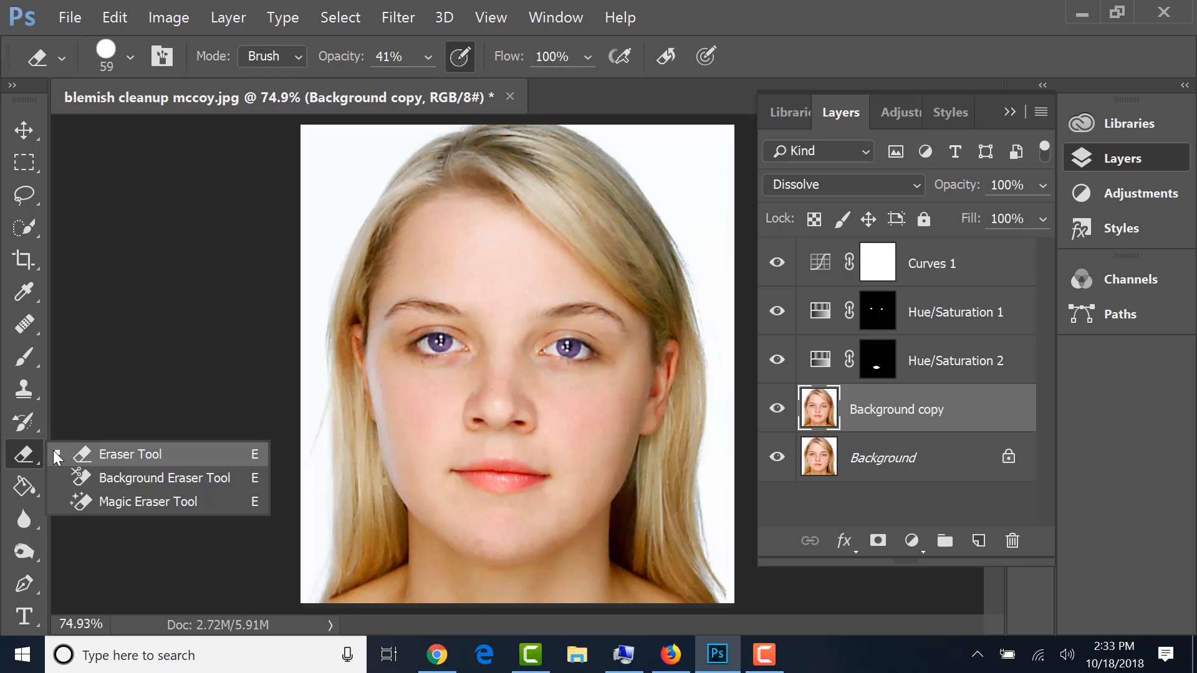
{"action": "left_click", "coordinate": [23, 519]}
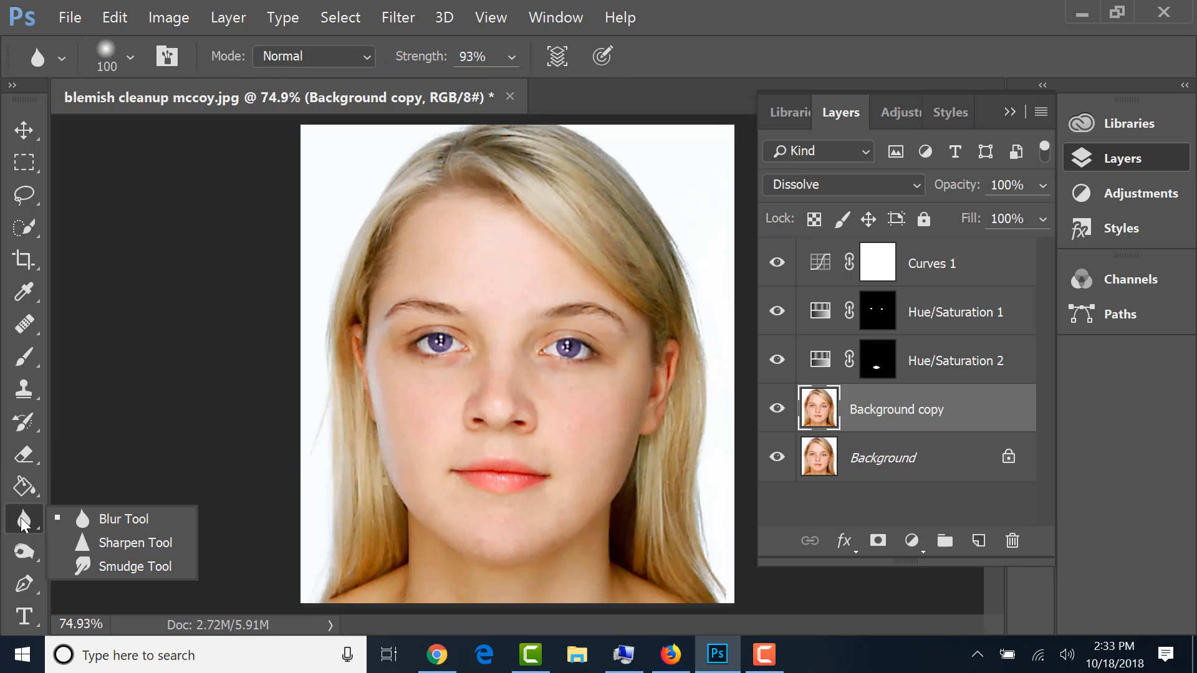
{"action": "left_click", "coordinate": [26, 553]}
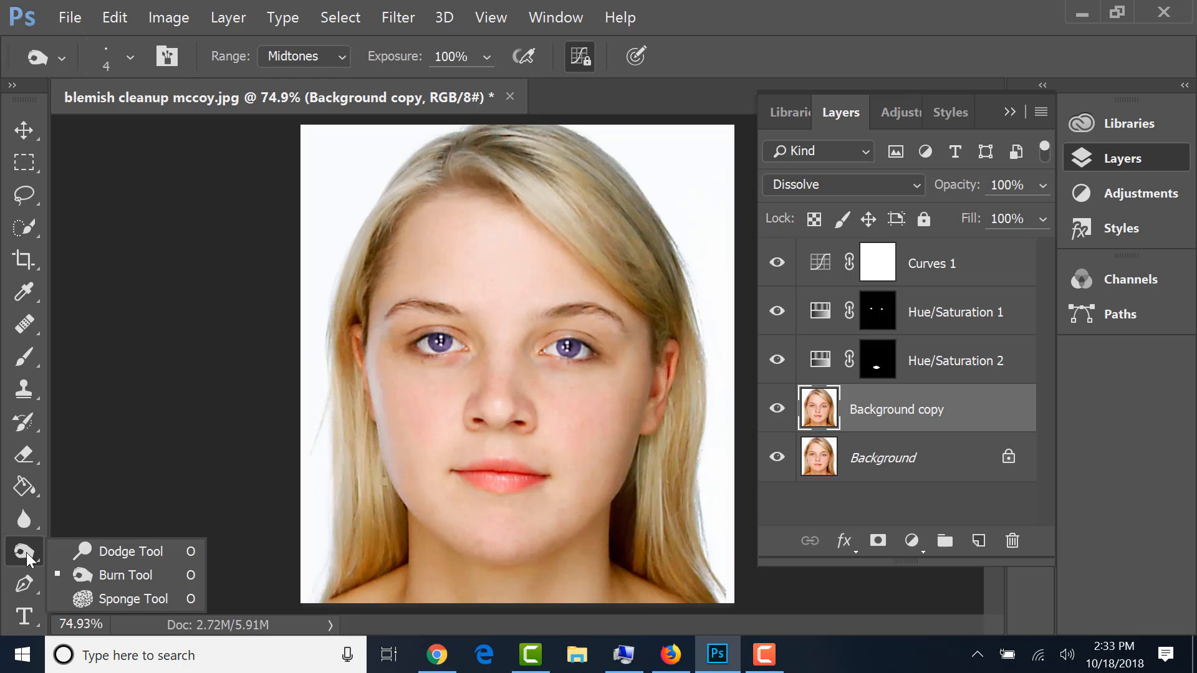
{"action": "left_click", "coordinate": [92, 548]}
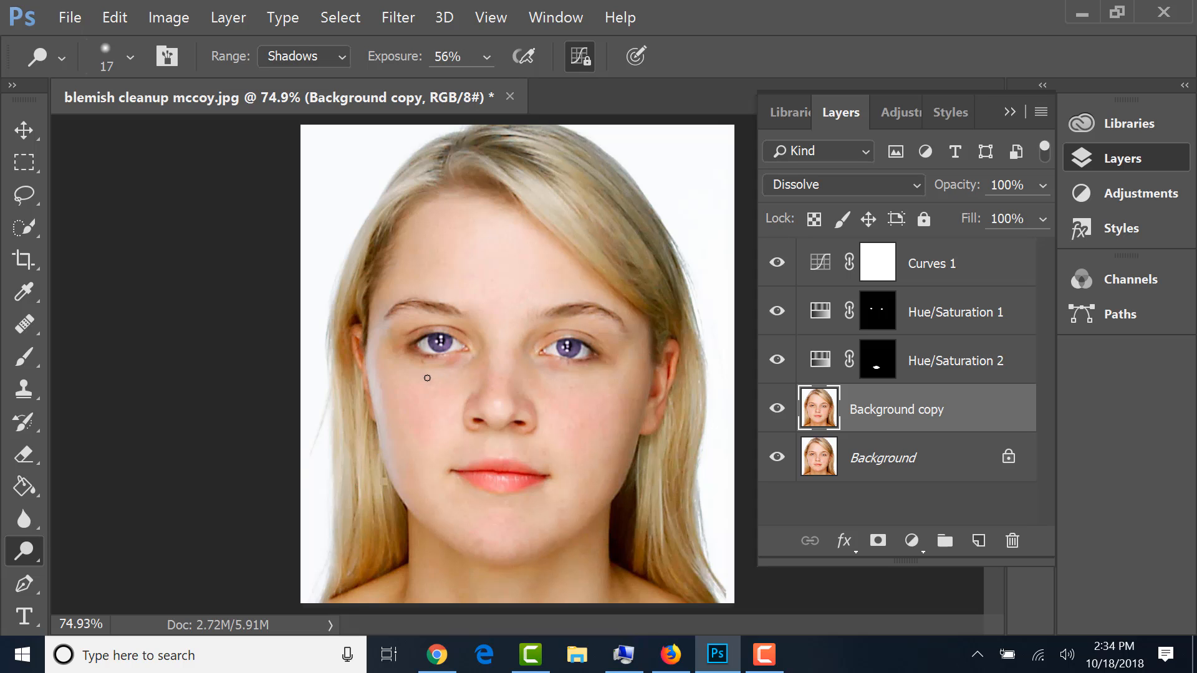
- Set up the Dodge tool with the Shadows range and a 25 px brush for work on the eye area
{"action": "key", "text": "ctrl+plus"}
{"action": "key", "text": "ctrl+plus"}
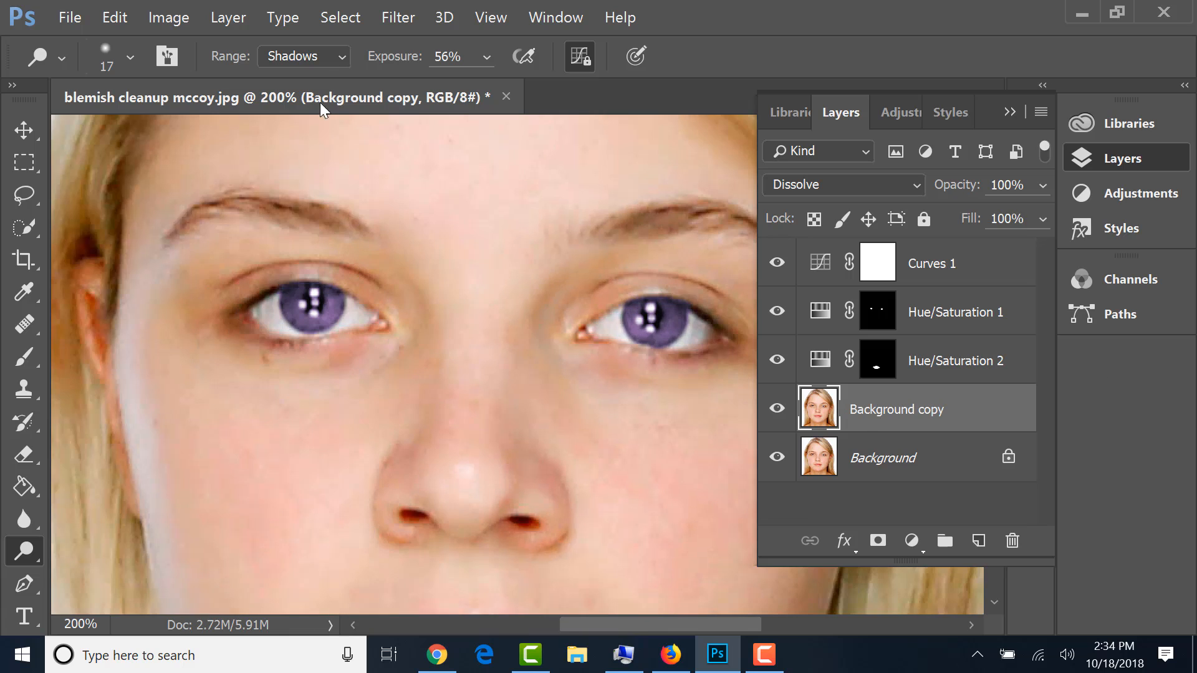
{"action": "left_click", "coordinate": [338, 59]}
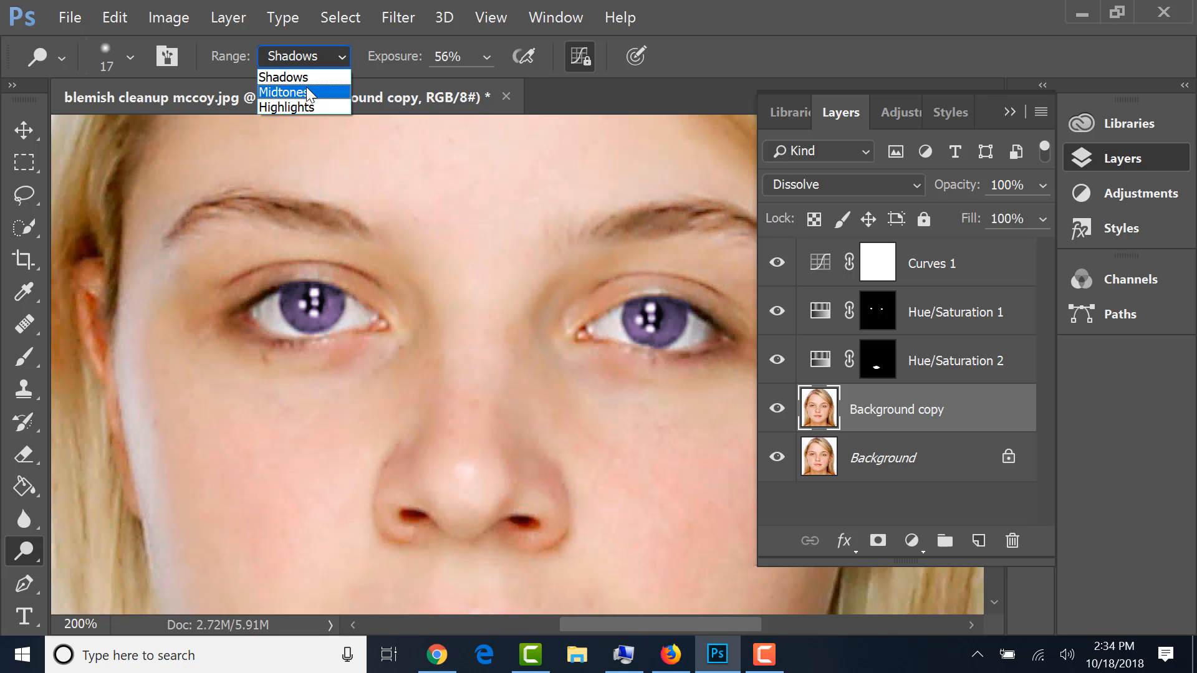
{"action": "left_click", "coordinate": [288, 83]}
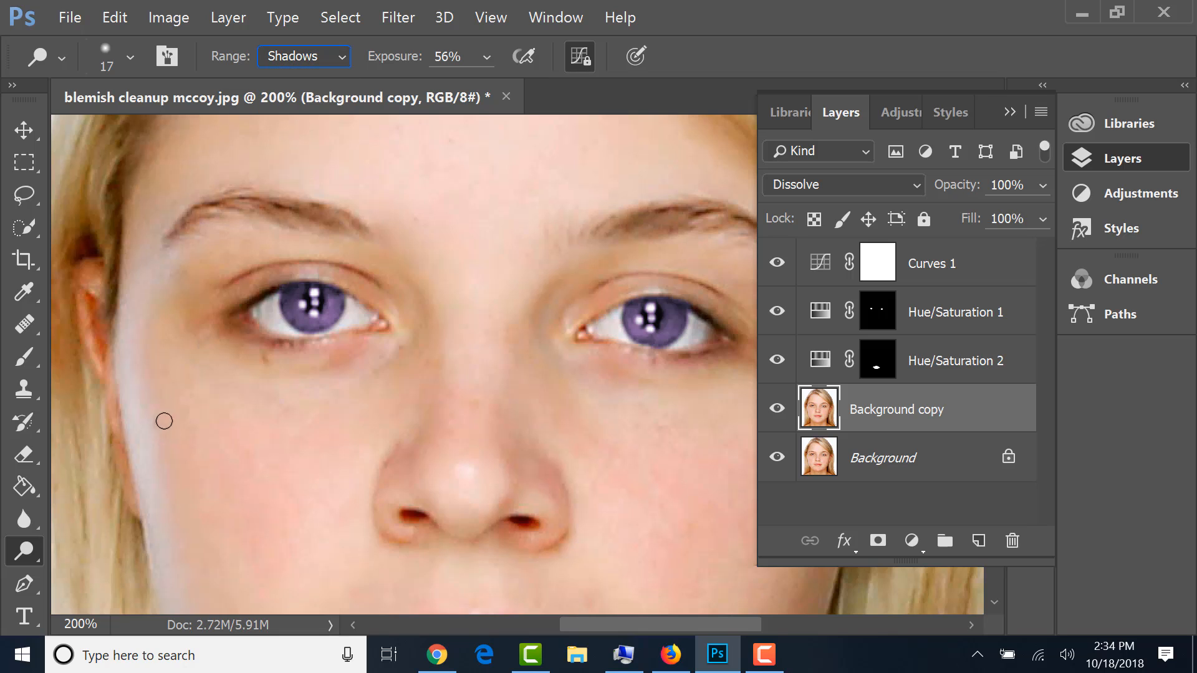
{"action": "right_click", "coordinate": [205, 370]}
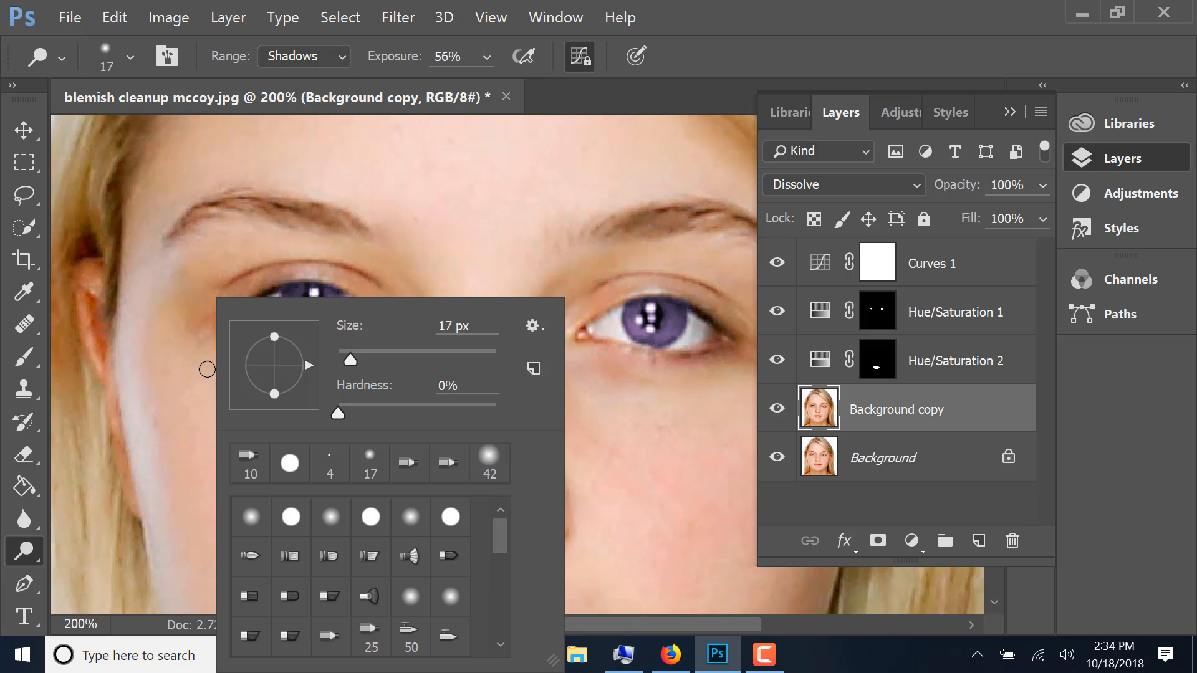
{"action": "left_click", "coordinate": [356, 352]}
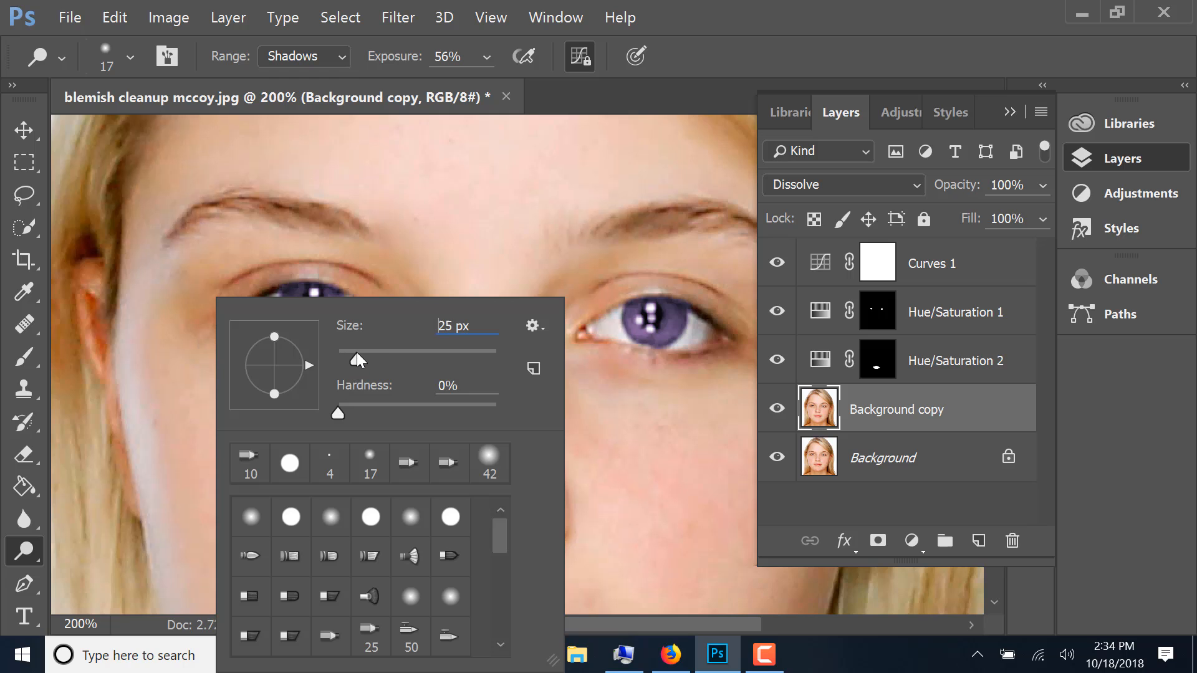
{"action": "left_click", "coordinate": [478, 57]}
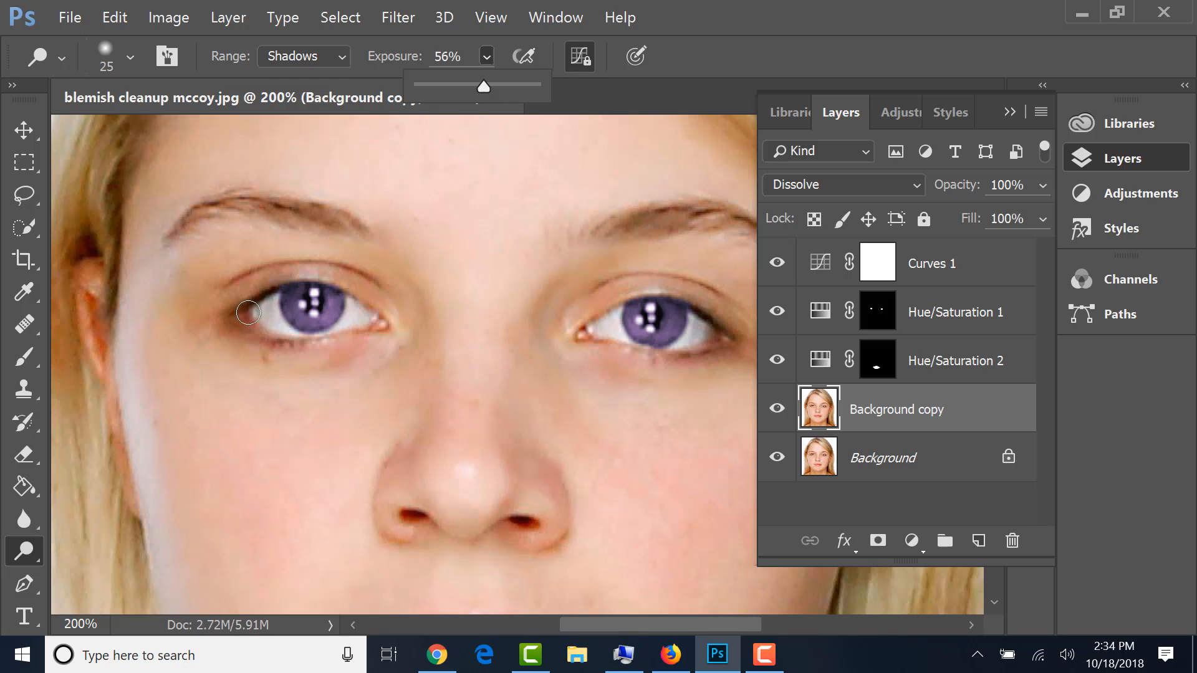
- Dodge the dark shadows beneath both eyes on the Background copy layer
{"action": "mouse_move", "coordinate": [212, 336]}
{"action": "left_mouse_down"}
{"action": "mouse_move", "coordinate": [238, 353]}
{"action": "mouse_move", "coordinate": [356, 343]}
{"action": "mouse_move", "coordinate": [344, 361]}
{"action": "left_mouse_up"}
{"action": "mouse_move", "coordinate": [254, 380]}
{"action": "left_mouse_down"}
{"action": "mouse_move", "coordinate": [364, 354]}
{"action": "mouse_move", "coordinate": [251, 372]}
{"action": "mouse_move", "coordinate": [343, 357]}
{"action": "mouse_move", "coordinate": [197, 339]}
{"action": "mouse_move", "coordinate": [278, 385]}
{"action": "mouse_move", "coordinate": [190, 309]}
{"action": "mouse_move", "coordinate": [188, 284]}
{"action": "mouse_move", "coordinate": [174, 331]}
{"action": "mouse_move", "coordinate": [211, 354]}
{"action": "mouse_move", "coordinate": [381, 366]}
{"action": "left_mouse_up"}
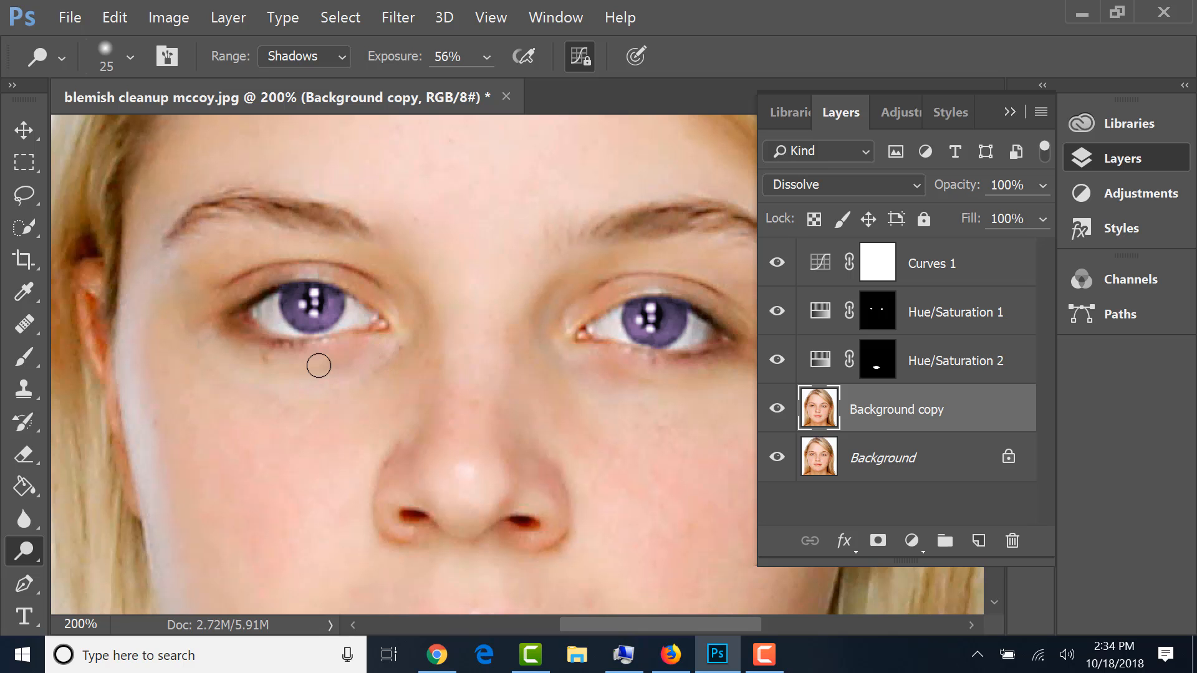
{"action": "left_click_drag", "start_coordinate": [571, 409], "coordinate": [449, 407]}
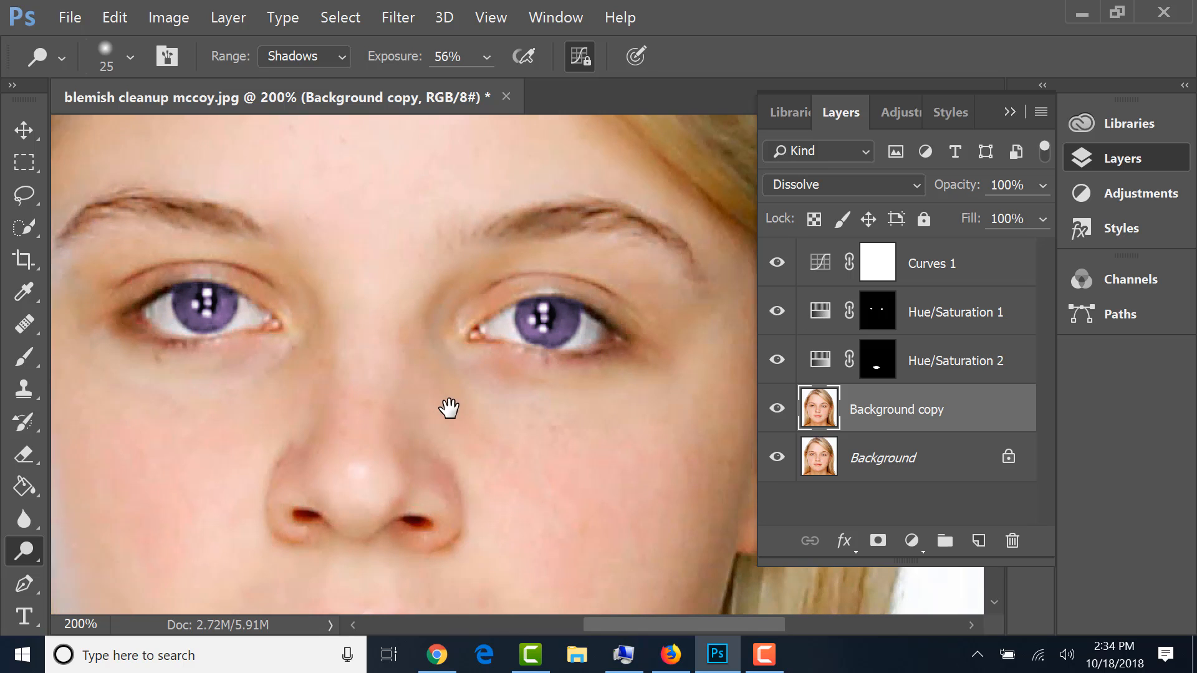
{"action": "mouse_move", "coordinate": [508, 368]}
{"action": "left_mouse_down"}
{"action": "mouse_move", "coordinate": [460, 355]}
{"action": "mouse_move", "coordinate": [513, 376]}
{"action": "mouse_move", "coordinate": [497, 352]}
{"action": "mouse_move", "coordinate": [511, 381]}
{"action": "left_mouse_up"}
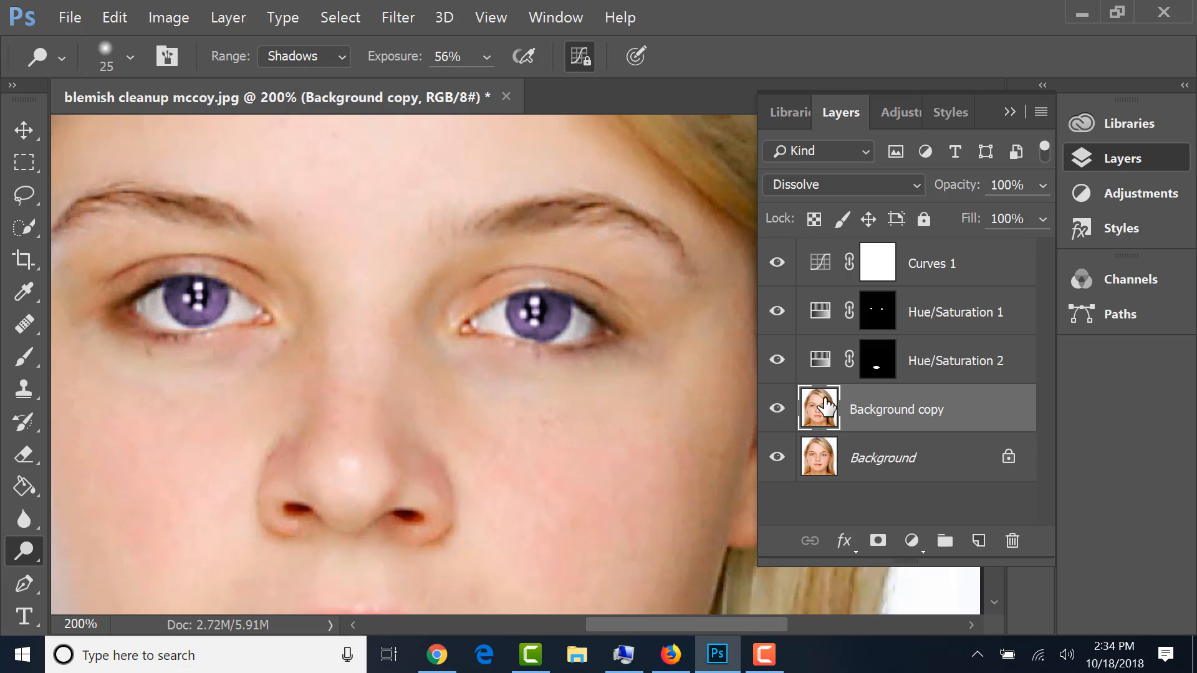
- Compare the dodged eye area with the Background copy layer hidden and shown again
{"action": "scroll", "coordinate": [628, 373], "scroll_direction": "down", "scroll_amount": 2}
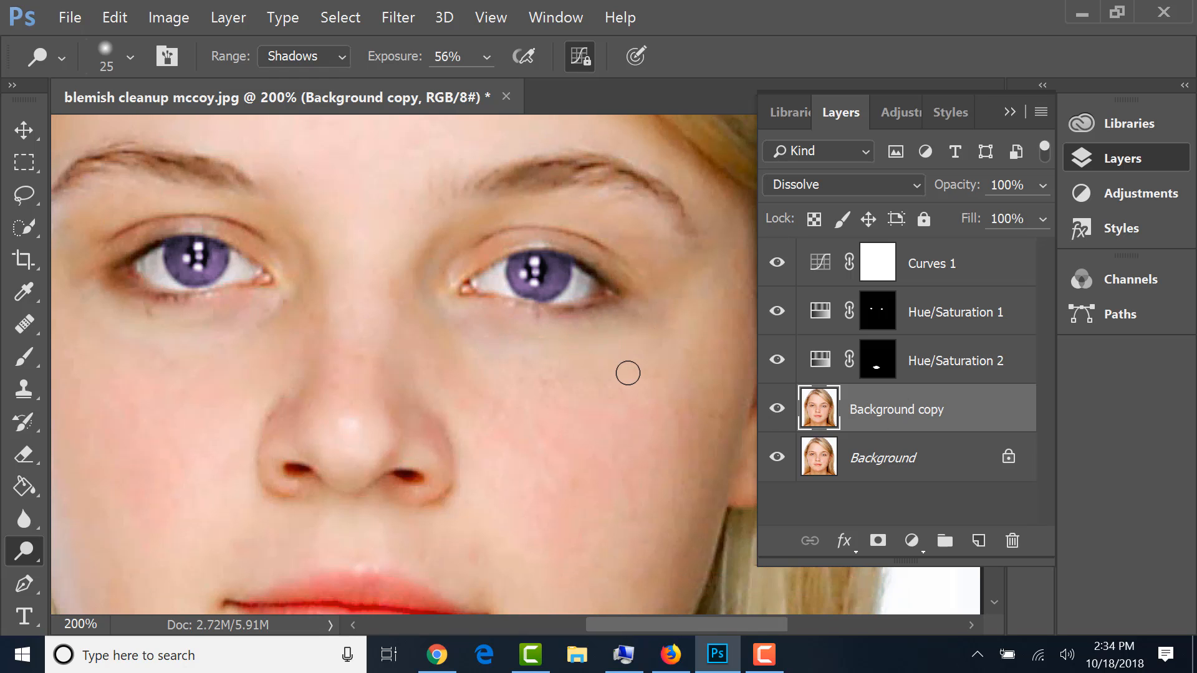
{"action": "scroll", "coordinate": [627, 373], "scroll_direction": "down", "scroll_amount": 1}
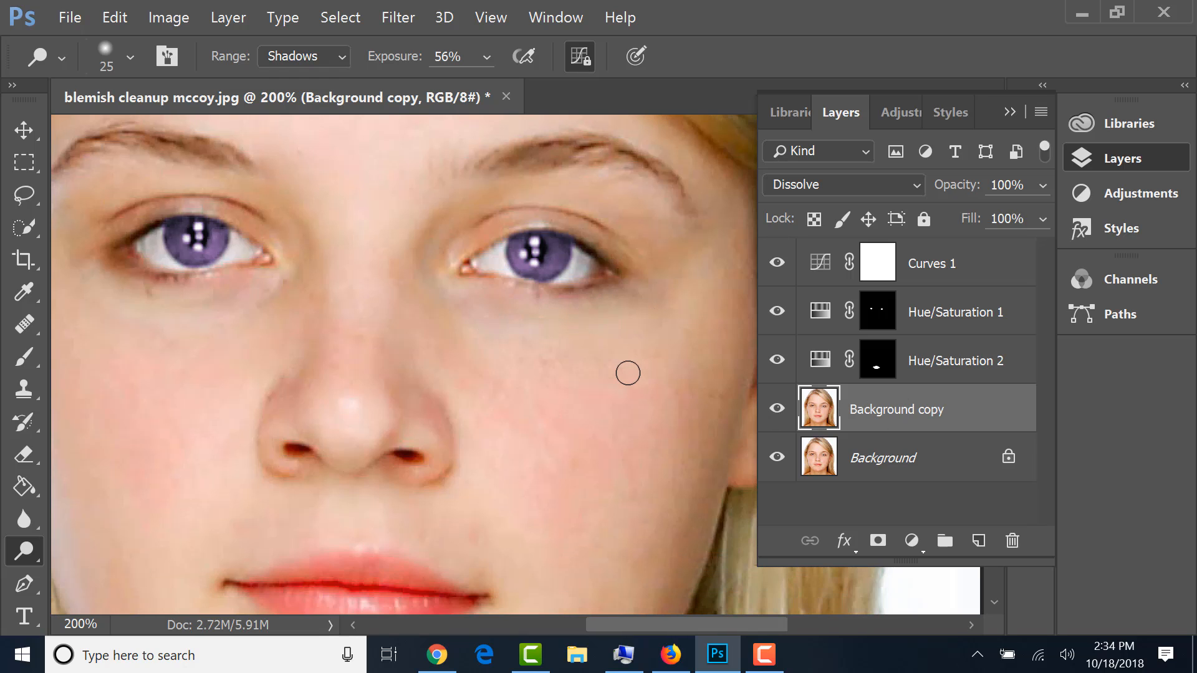
{"action": "left_click", "coordinate": [779, 409]}
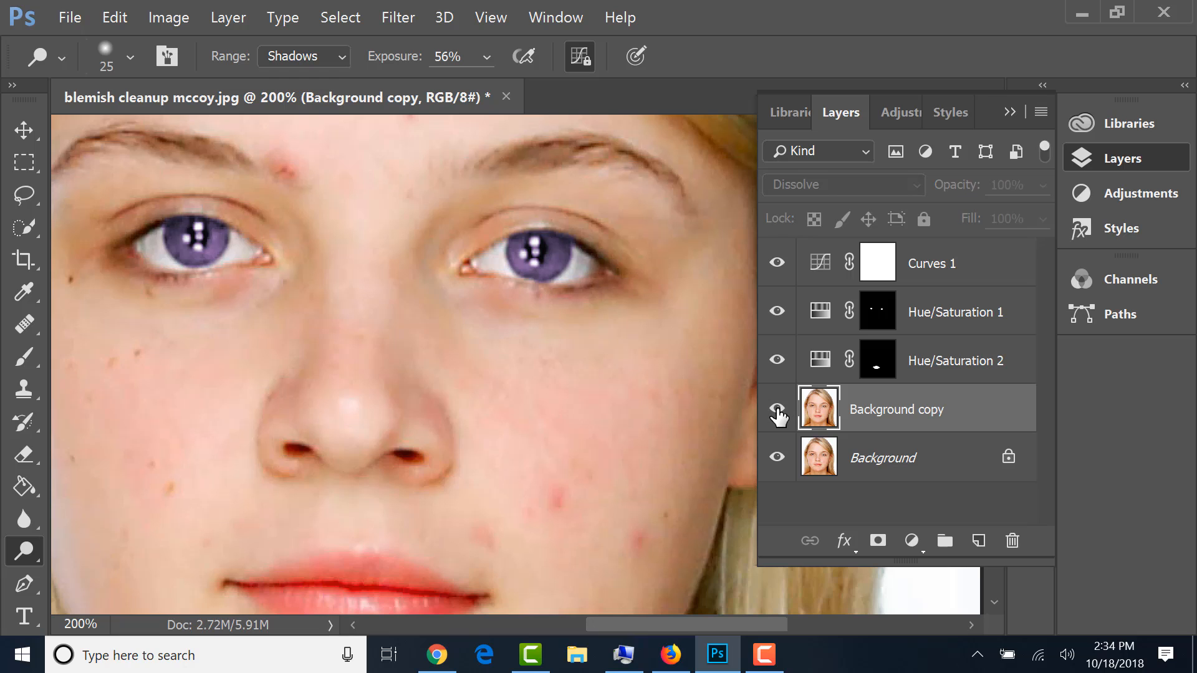
{"action": "left_click", "coordinate": [777, 409]}
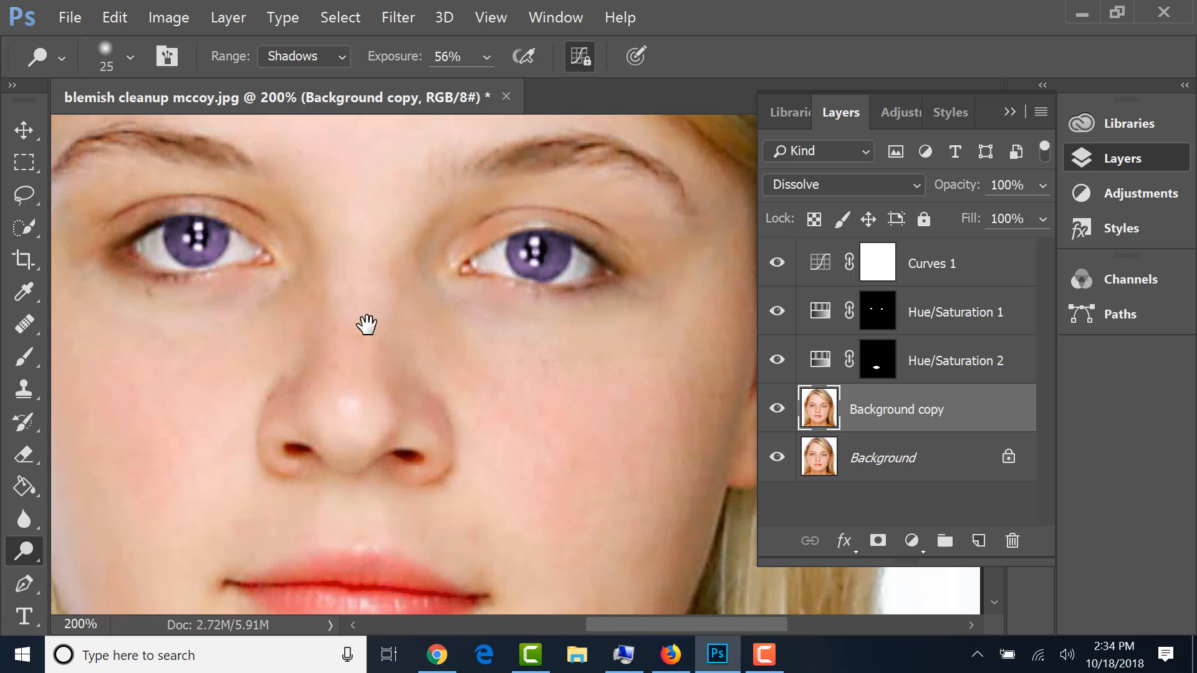
{"action": "left_click_drag", "start_coordinate": [366, 326], "coordinate": [430, 329]}
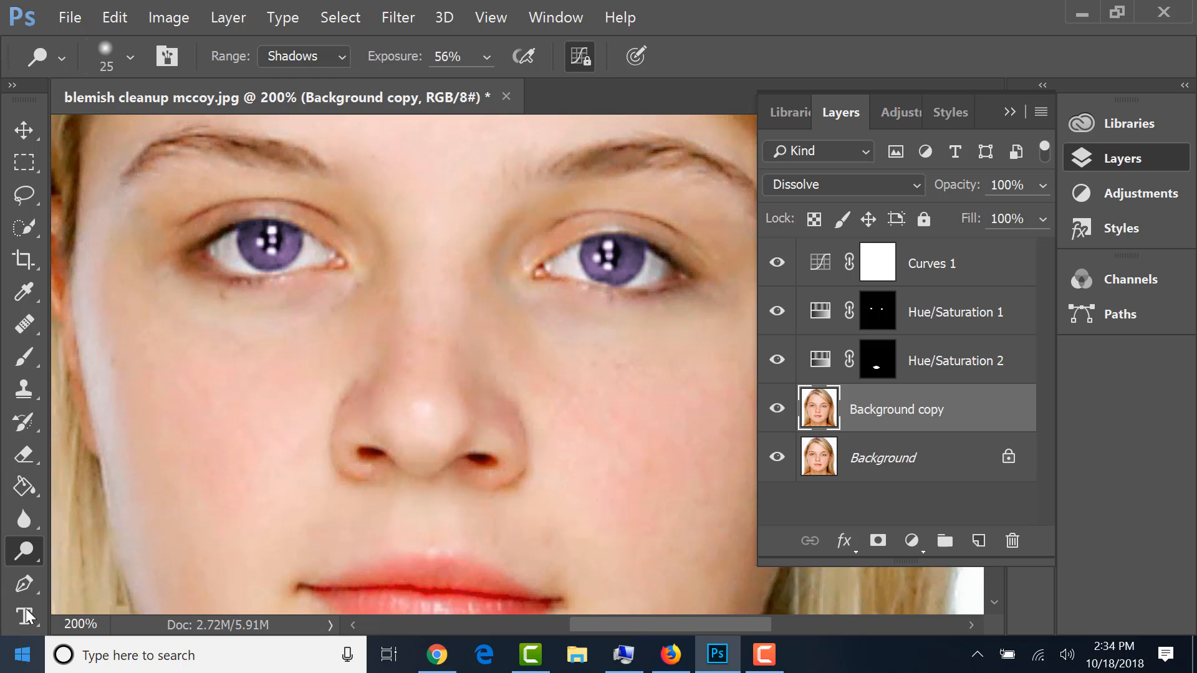
- Try darkening the lower and upper lash lines of the eye on the image's left with the Burn tool, Range set to Highlights
{"action": "left_click", "coordinate": [23, 560]}
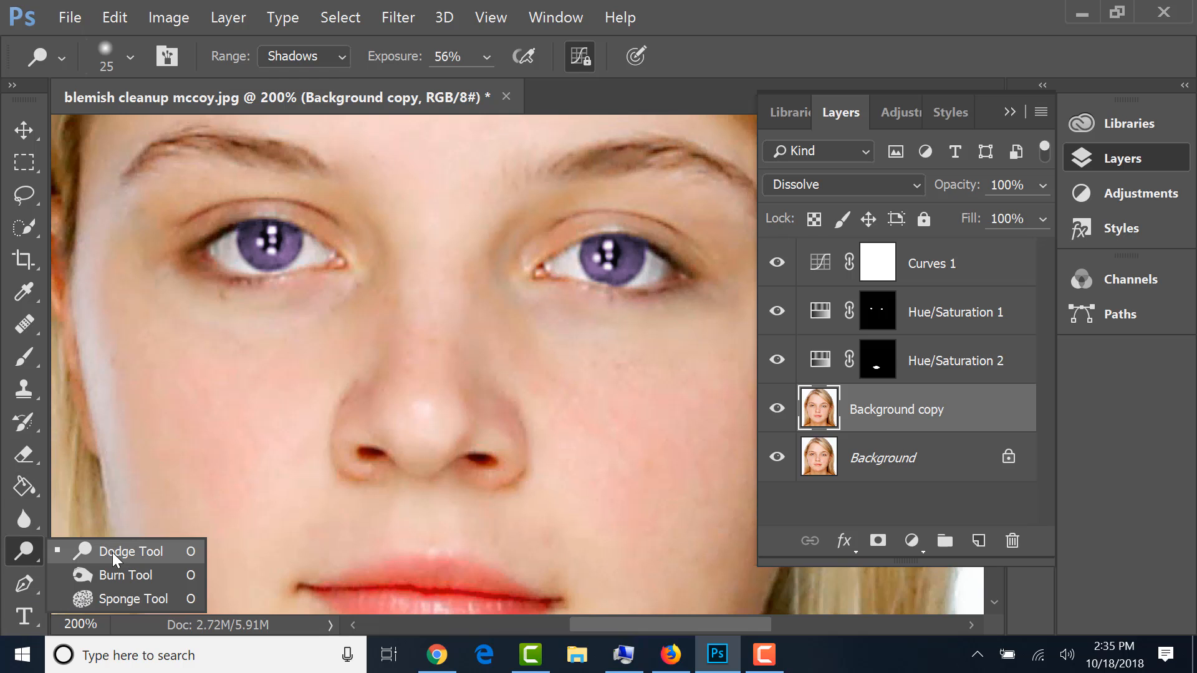
{"action": "left_click", "coordinate": [121, 573]}
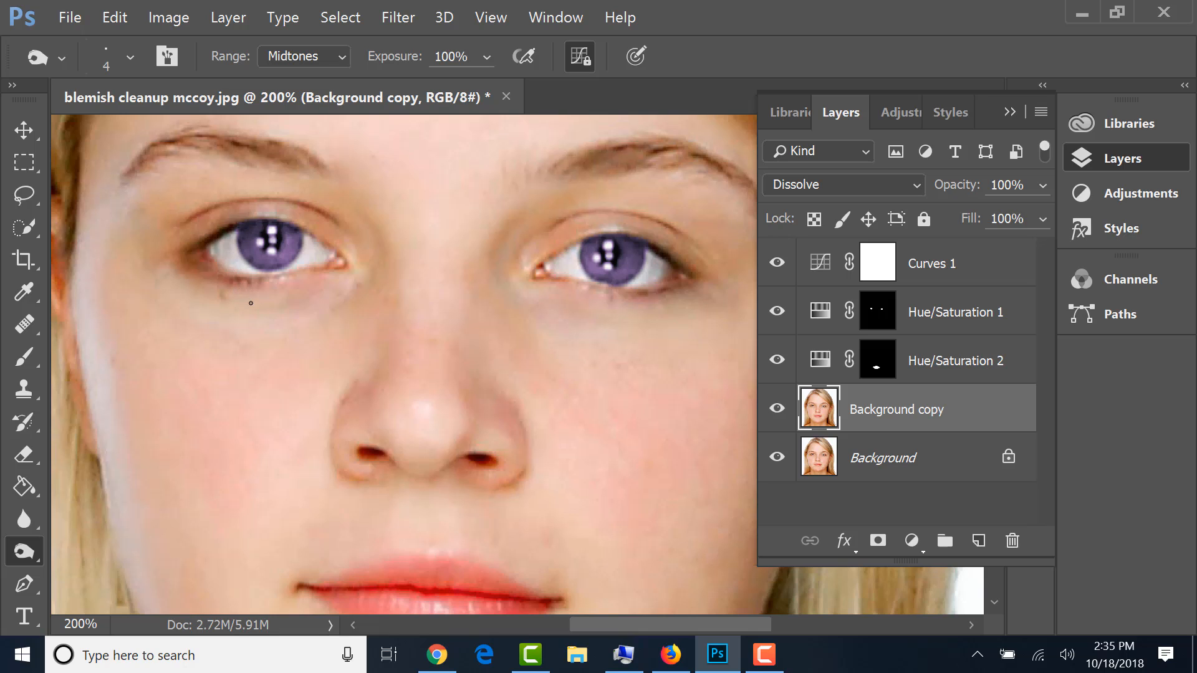
{"action": "key", "text": "alt+shift+h"}
{"action": "key", "text": "ctrl+plus"}
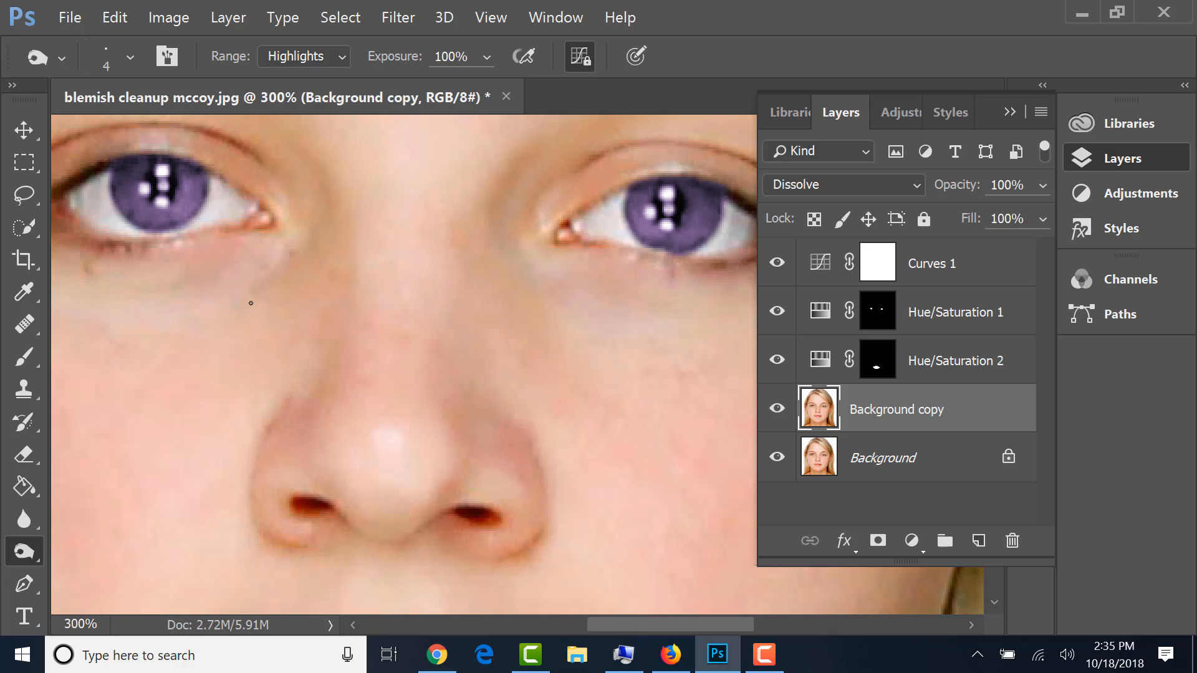
{"action": "scroll", "coordinate": [218, 286], "scroll_direction": "left", "scroll_amount": 3}
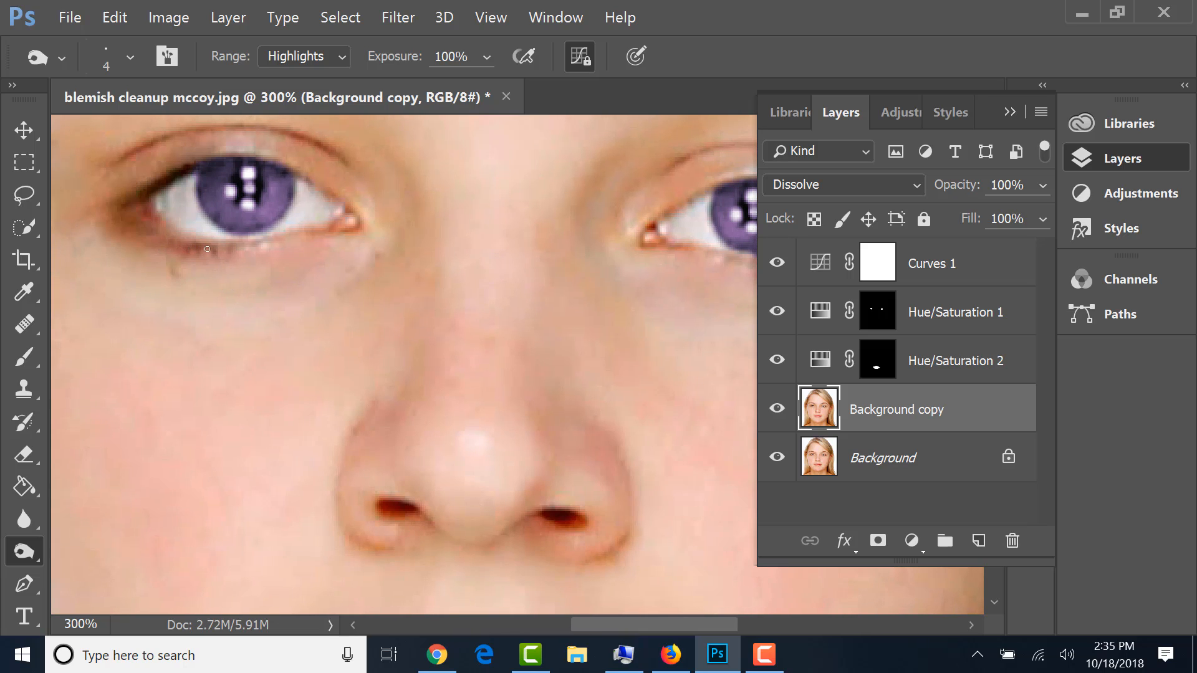
{"action": "left_click_drag", "start_coordinate": [193, 245], "coordinate": [246, 250]}
{"action": "key", "text": "alt"}
{"action": "left_click_drag", "start_coordinate": [177, 244], "coordinate": [147, 222]}
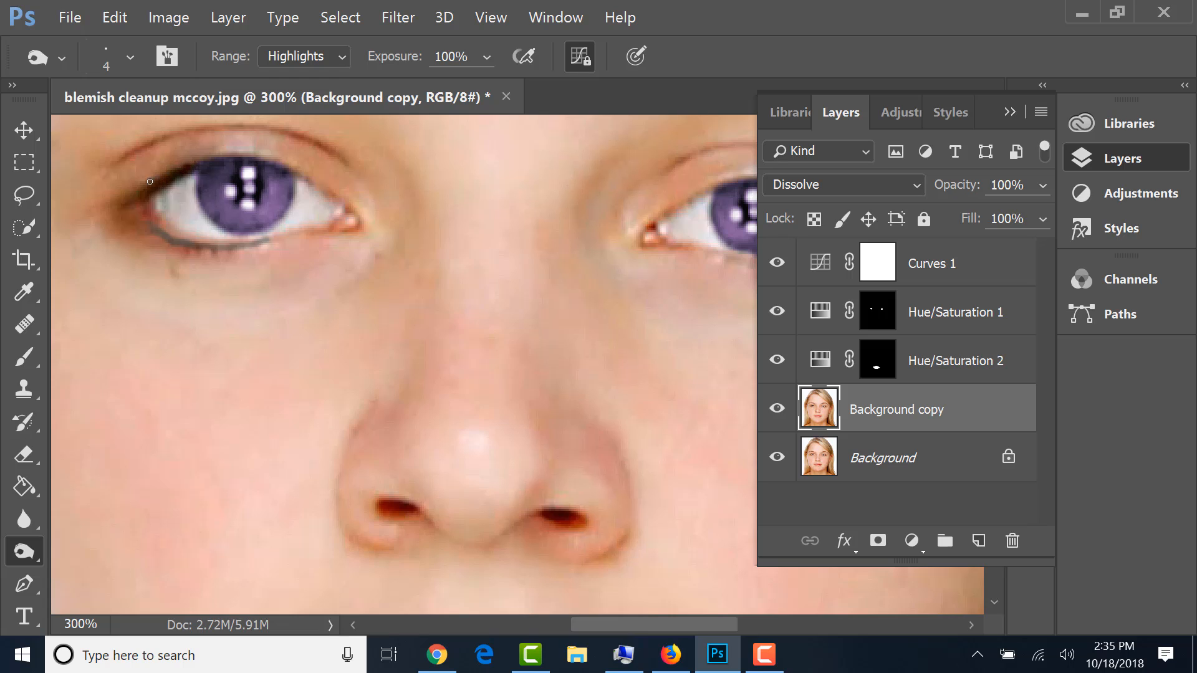
{"action": "mouse_move", "coordinate": [198, 160]}
{"action": "left_mouse_down"}
{"action": "mouse_move", "coordinate": [259, 155]}
{"action": "mouse_move", "coordinate": [328, 184]}
{"action": "mouse_move", "coordinate": [308, 175]}
{"action": "left_mouse_up"}
- Try burning the lash lines of the eye on the image's right in the same way
{"action": "left_click_drag", "start_coordinate": [426, 281], "coordinate": [87, 332]}
{"action": "mouse_move", "coordinate": [450, 320]}
{"action": "left_mouse_down"}
{"action": "mouse_move", "coordinate": [509, 308]}
{"action": "mouse_move", "coordinate": [407, 304]}
{"action": "left_mouse_up"}
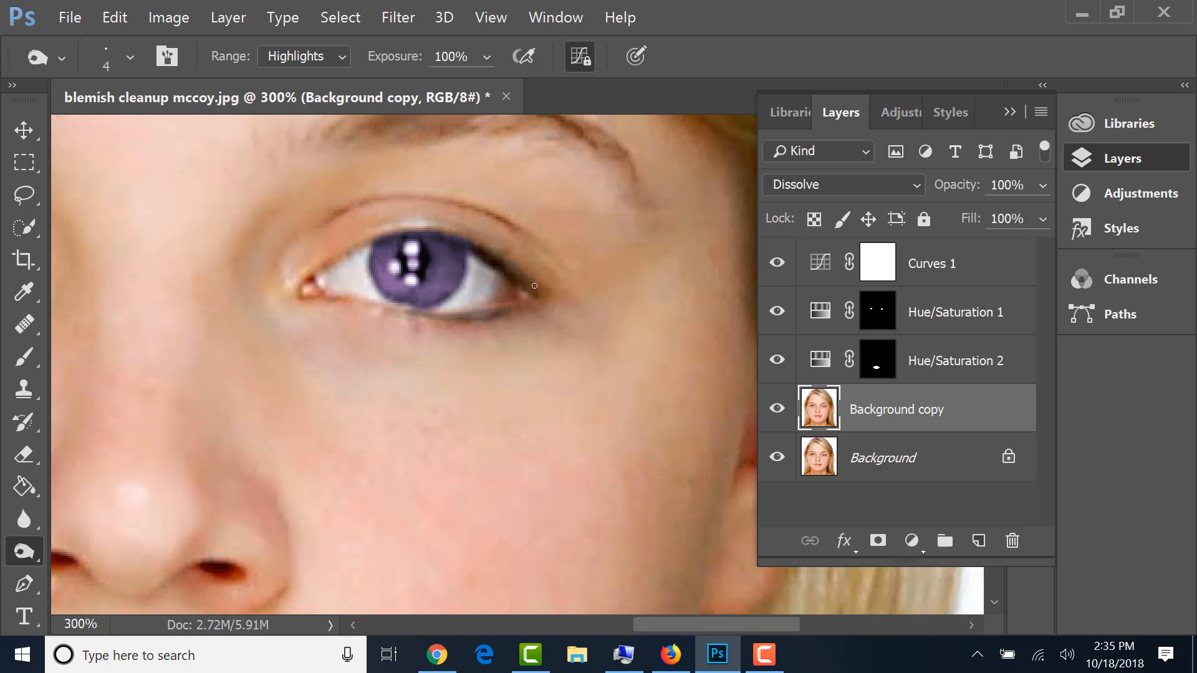
{"action": "mouse_move", "coordinate": [481, 251]}
{"action": "left_mouse_down"}
{"action": "mouse_move", "coordinate": [424, 229]}
{"action": "mouse_move", "coordinate": [347, 248]}
{"action": "left_mouse_up"}
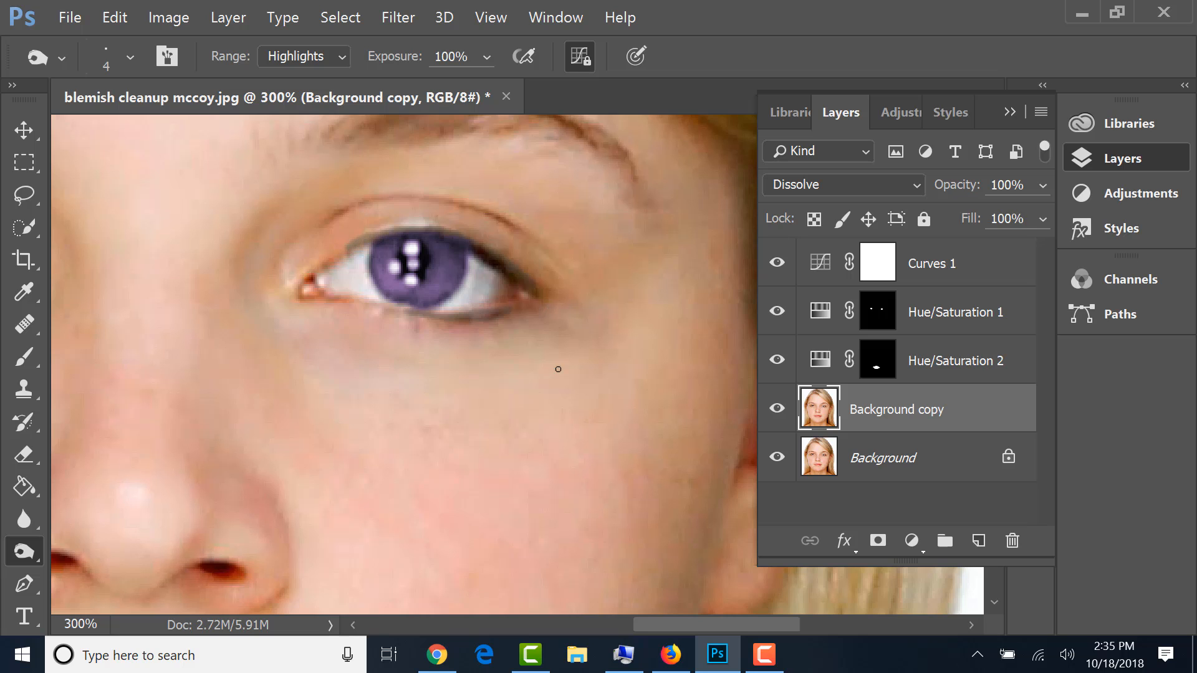
- Compare the whole face by repeatedly hiding and showing the Background copy layer
{"action": "key", "text": "ctrl+minus"}
{"action": "key", "text": "ctrl+minus"}
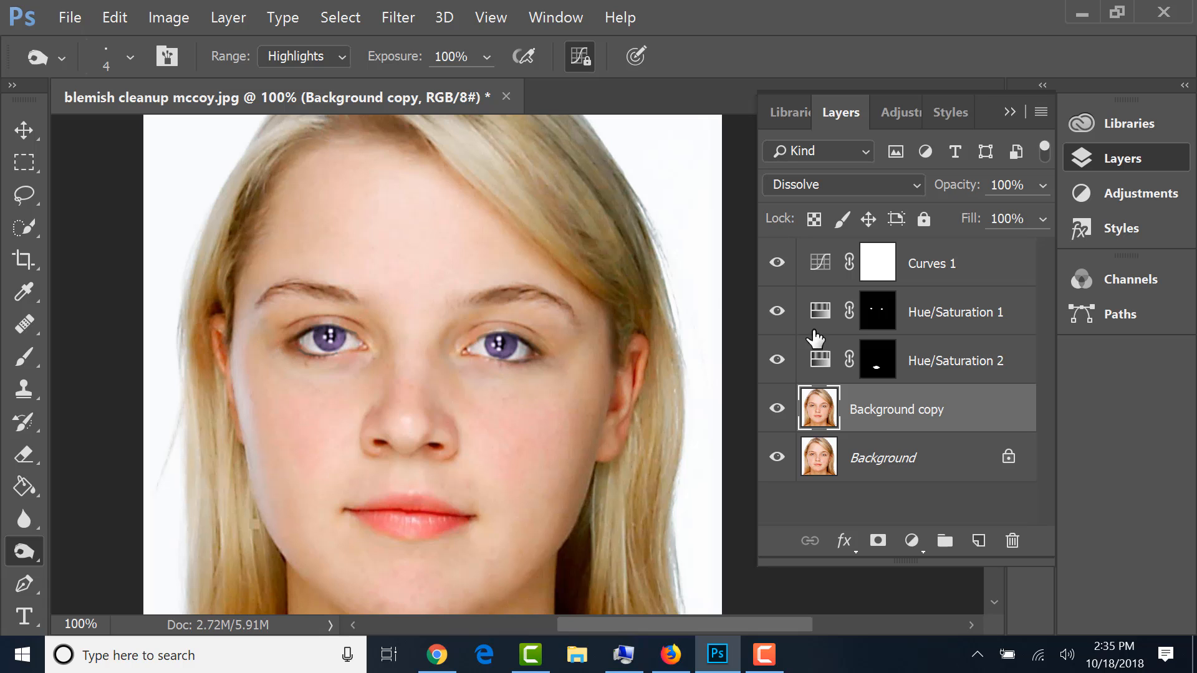
{"action": "left_click", "coordinate": [777, 409]}
{"action": "left_click", "coordinate": [779, 409]}
{"action": "left_click", "coordinate": [777, 408]}
{"action": "left_click", "coordinate": [778, 410]}
{"action": "left_click", "coordinate": [778, 409]}
{"action": "left_click", "coordinate": [778, 410]}
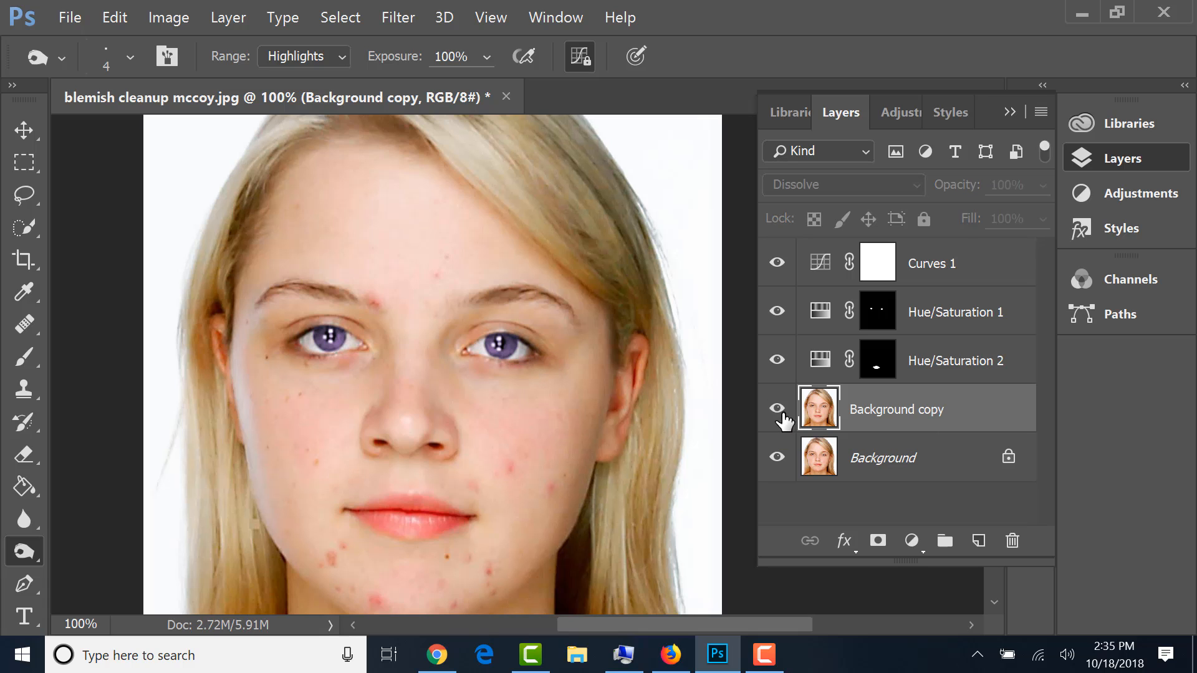
- Revert the burn strokes by returning to the last Dodge Tool state in the History, then collapse the history list
{"action": "left_click", "coordinate": [558, 21]}
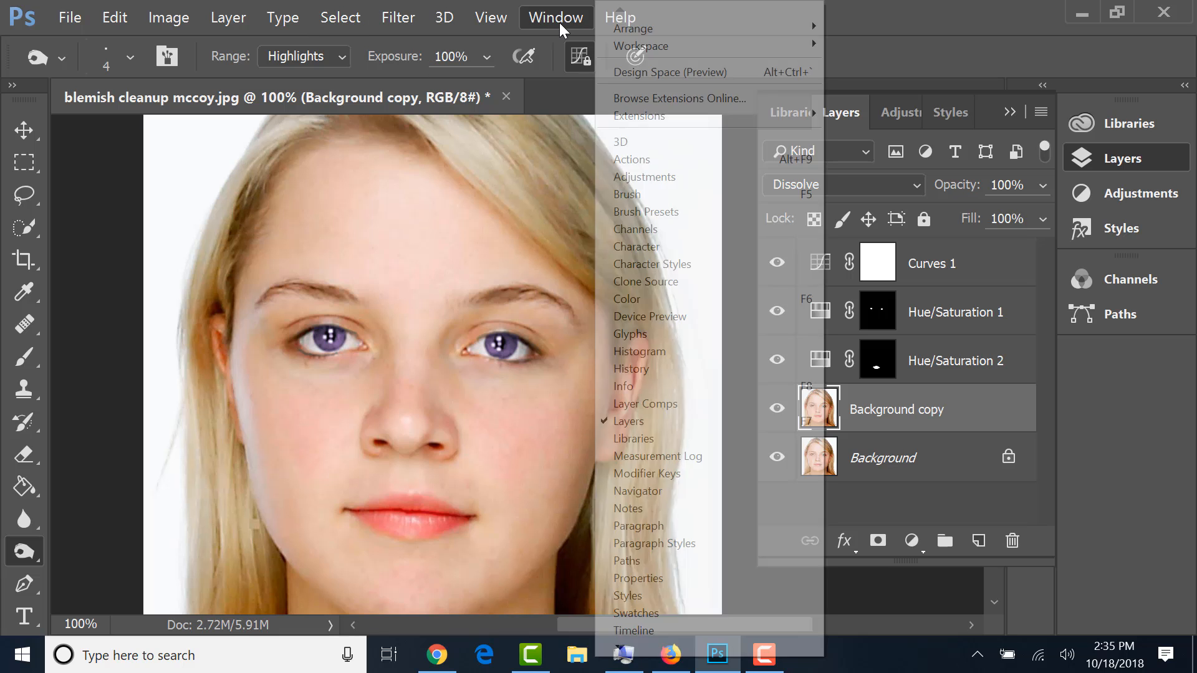
{"action": "left_click", "coordinate": [629, 369]}
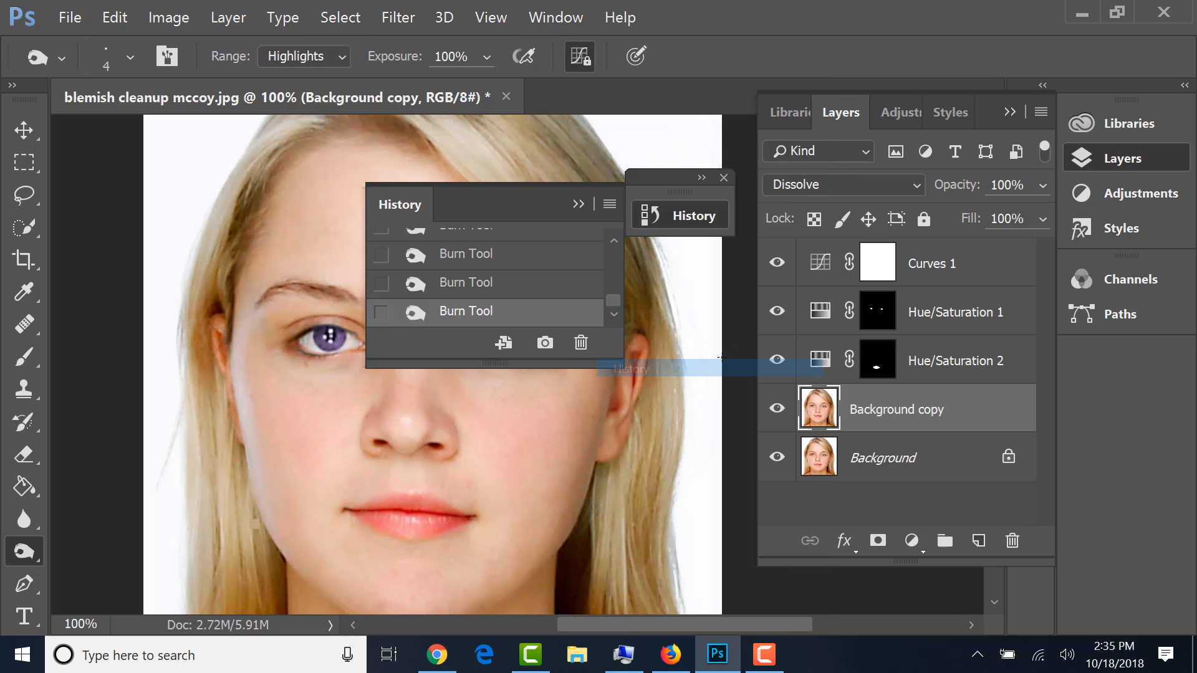
{"action": "left_click", "coordinate": [613, 242]}
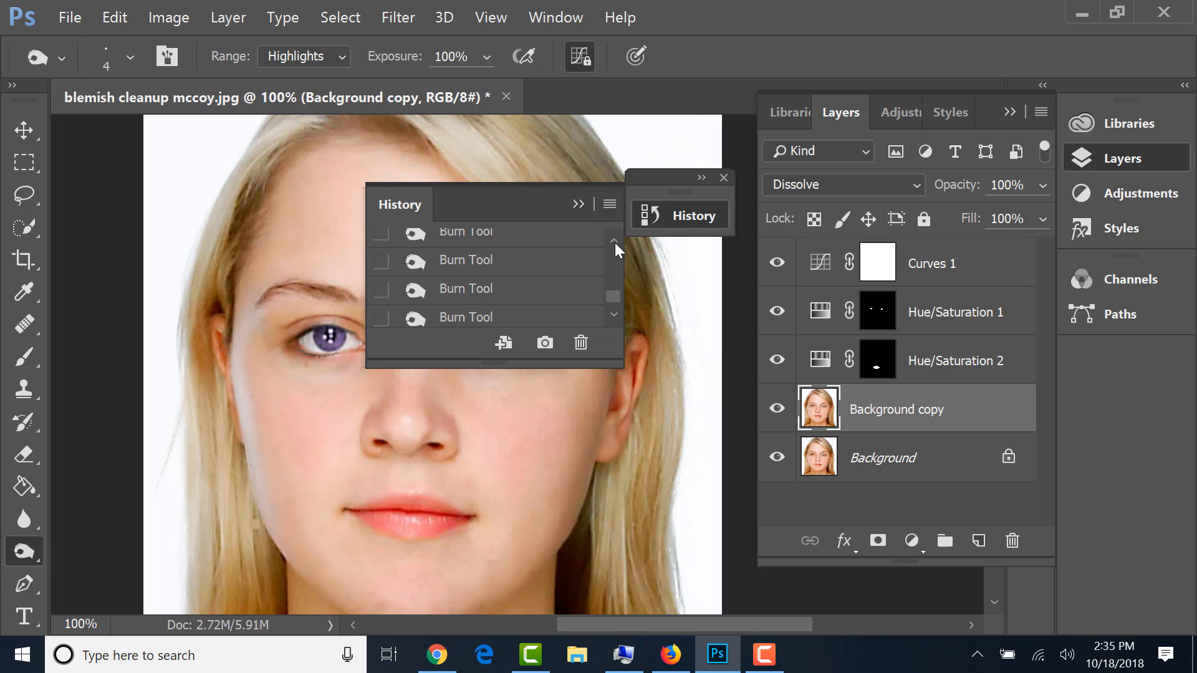
{"action": "left_click_drag", "start_coordinate": [615, 297], "coordinate": [612, 297]}
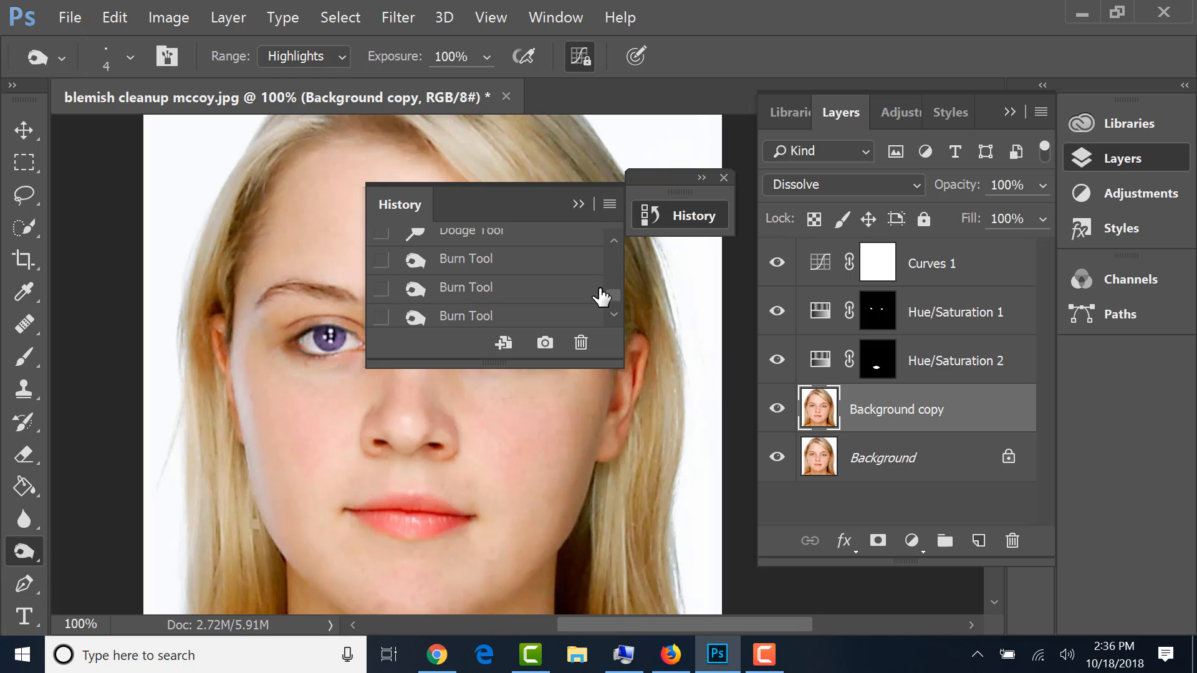
{"action": "left_click", "coordinate": [488, 238]}
{"action": "left_click", "coordinate": [578, 203]}
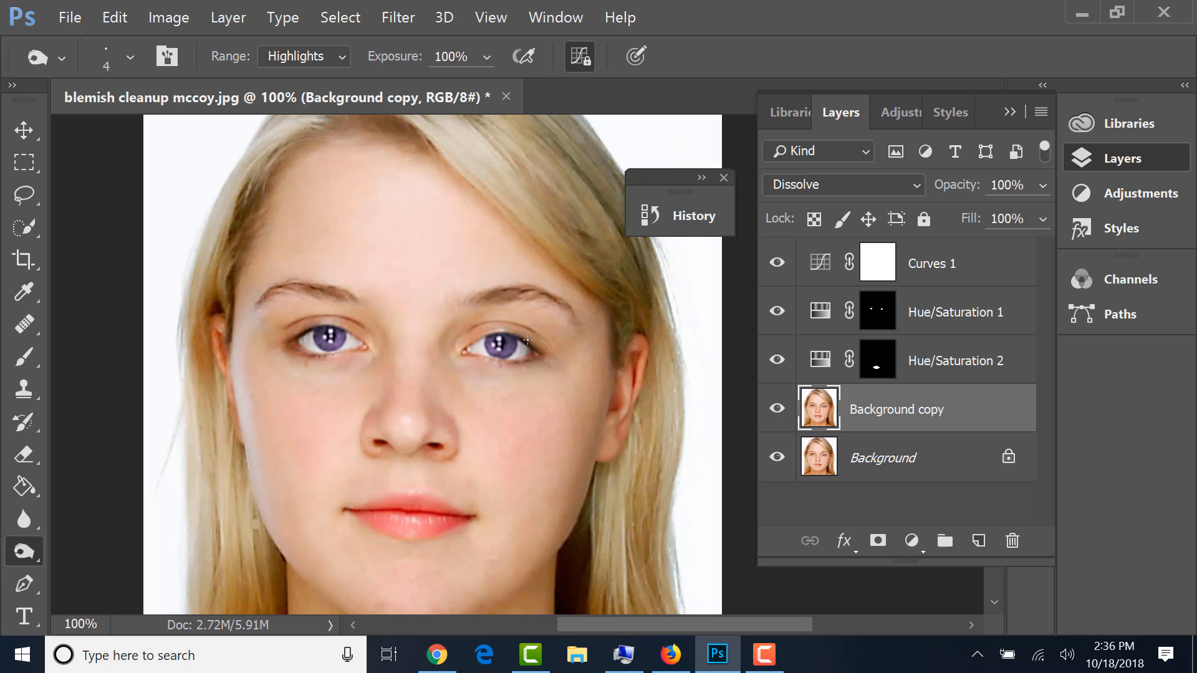
- Activate the Brush tool, choose the pointed pencil-style tip just before the 45 px spatter tip, and set its size to 7 px
{"action": "scroll", "coordinate": [527, 339], "scroll_direction": "up", "scroll_amount": 2}
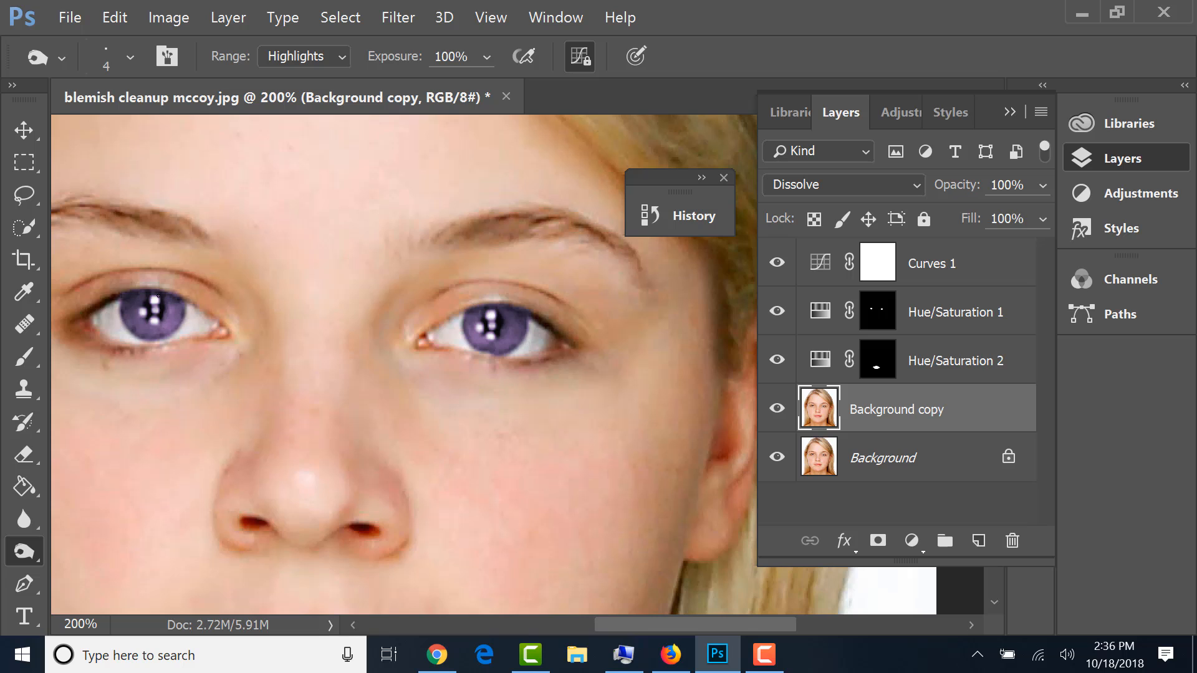
{"action": "scroll", "coordinate": [227, 267], "scroll_direction": "left", "scroll_amount": 5}
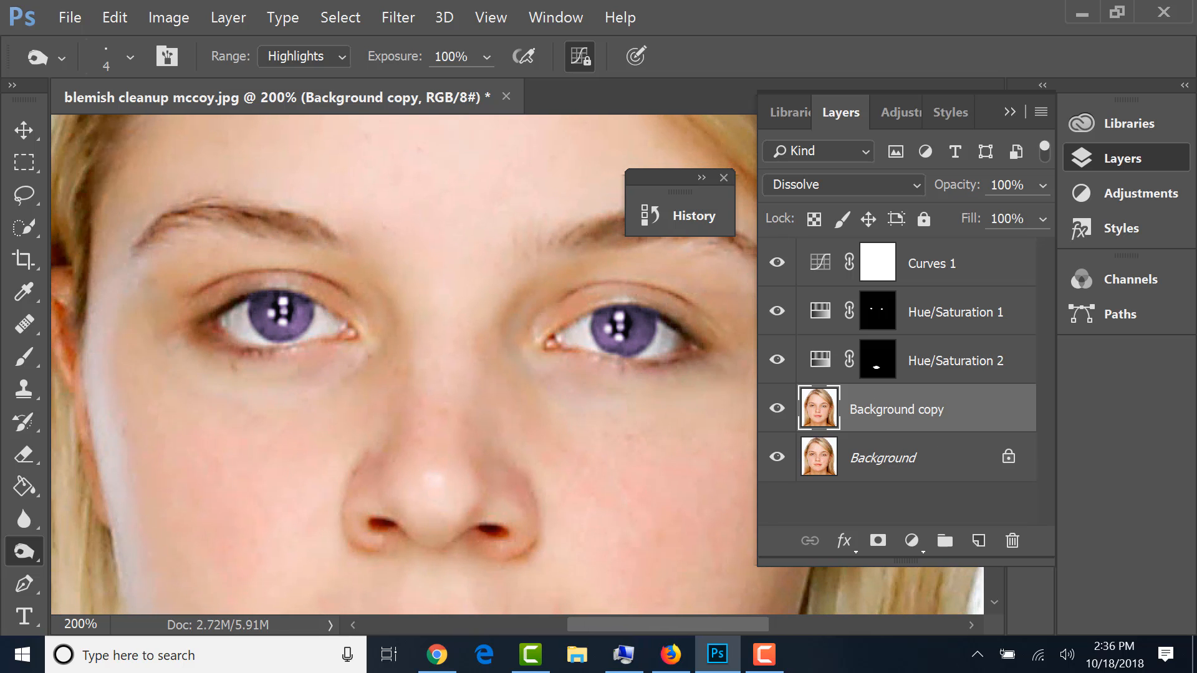
{"action": "left_click", "coordinate": [24, 362]}
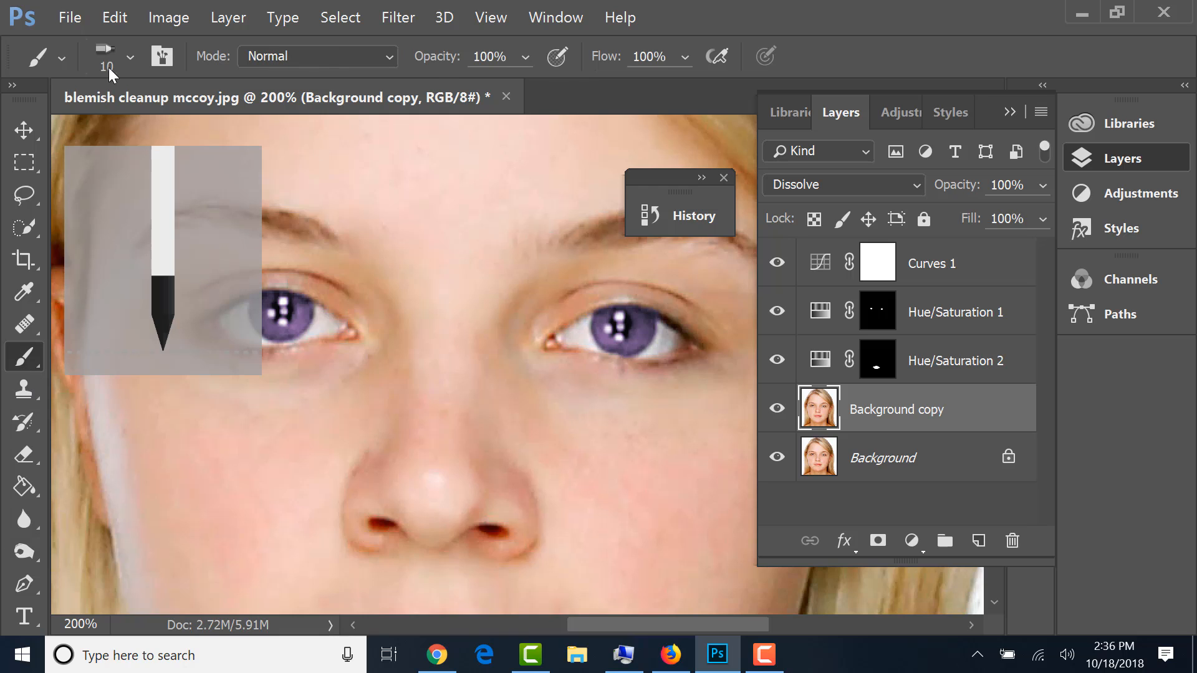
{"action": "right_click", "coordinate": [234, 229]}
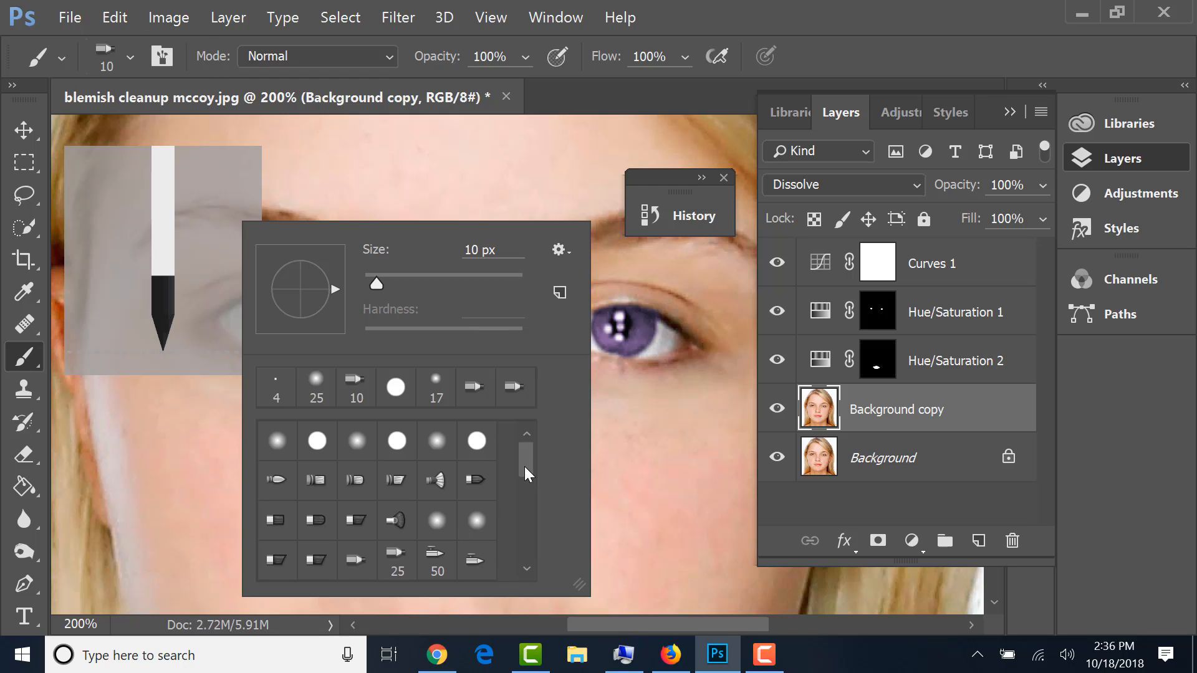
{"action": "left_click_drag", "start_coordinate": [525, 466], "coordinate": [524, 511]}
{"action": "left_click", "coordinate": [356, 462]}
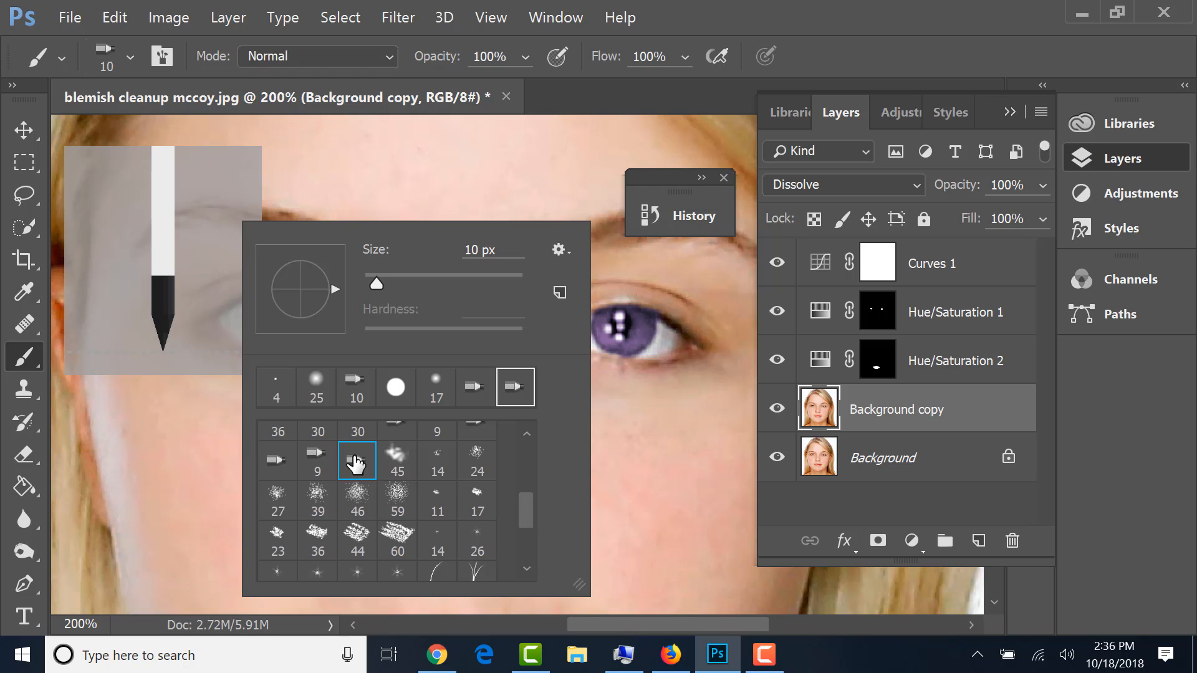
{"action": "mouse_move", "coordinate": [528, 515]}
{"action": "left_mouse_down"}
{"action": "mouse_move", "coordinate": [523, 557]}
{"action": "mouse_move", "coordinate": [526, 488]}
{"action": "left_mouse_up"}
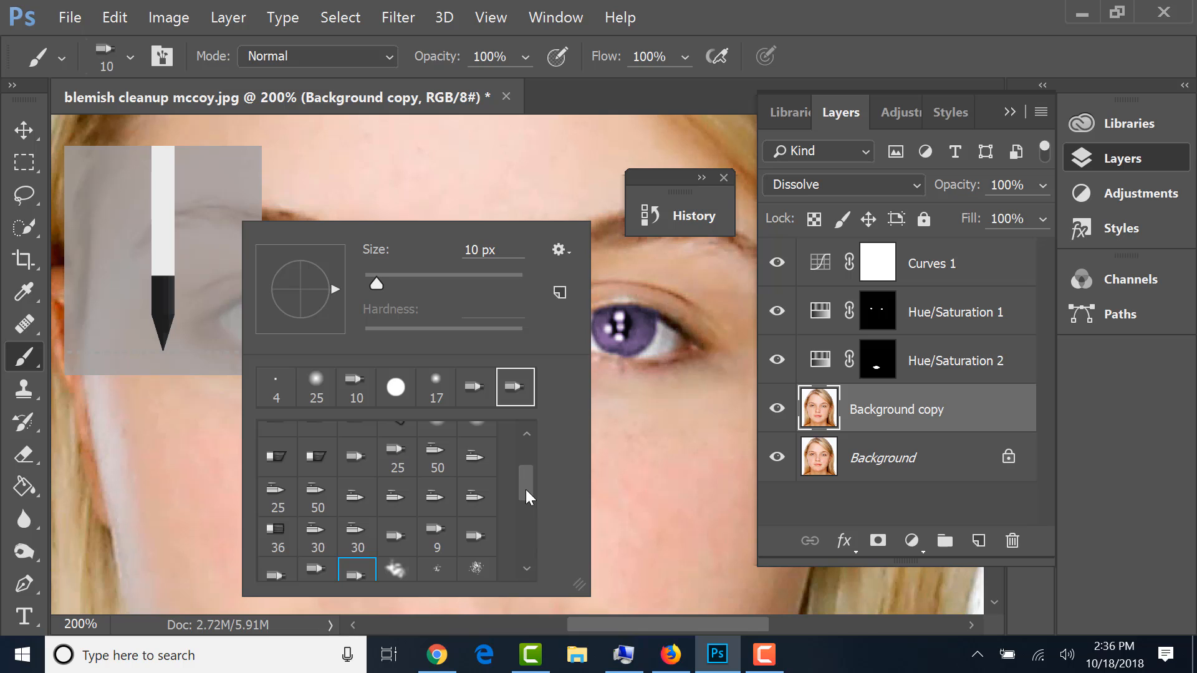
{"action": "left_click_drag", "start_coordinate": [369, 289], "coordinate": [373, 282]}
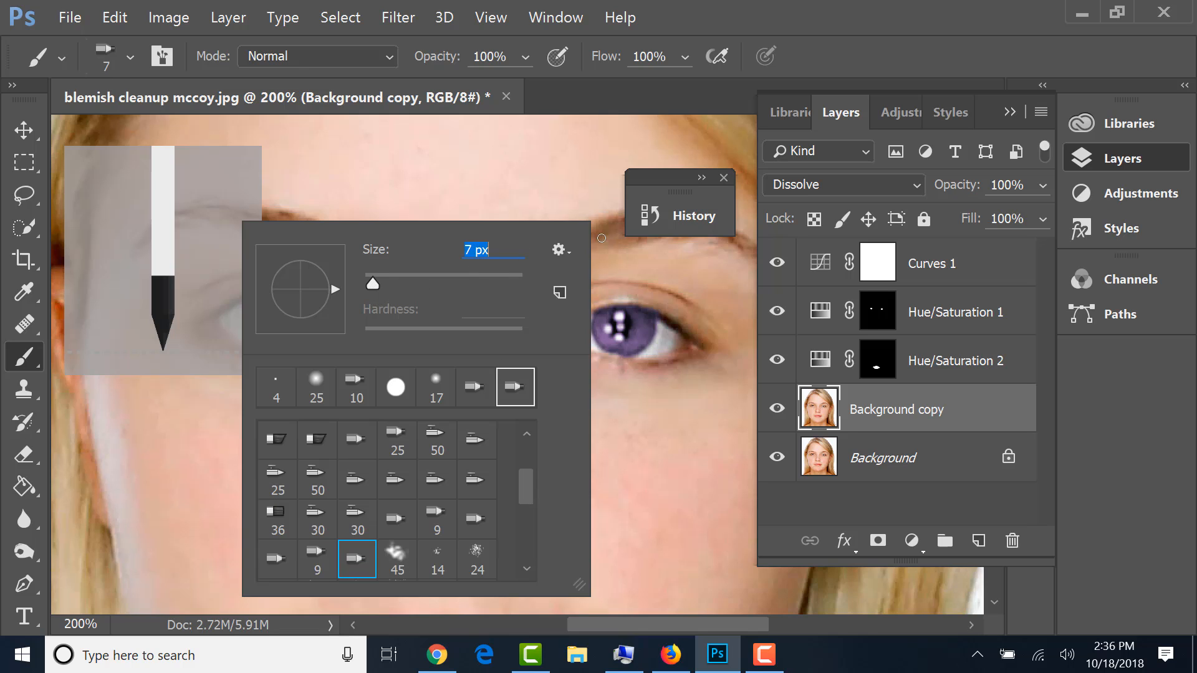
- Look over the brush sets available for loading, then close the brush picker
{"action": "left_click", "coordinate": [564, 247]}
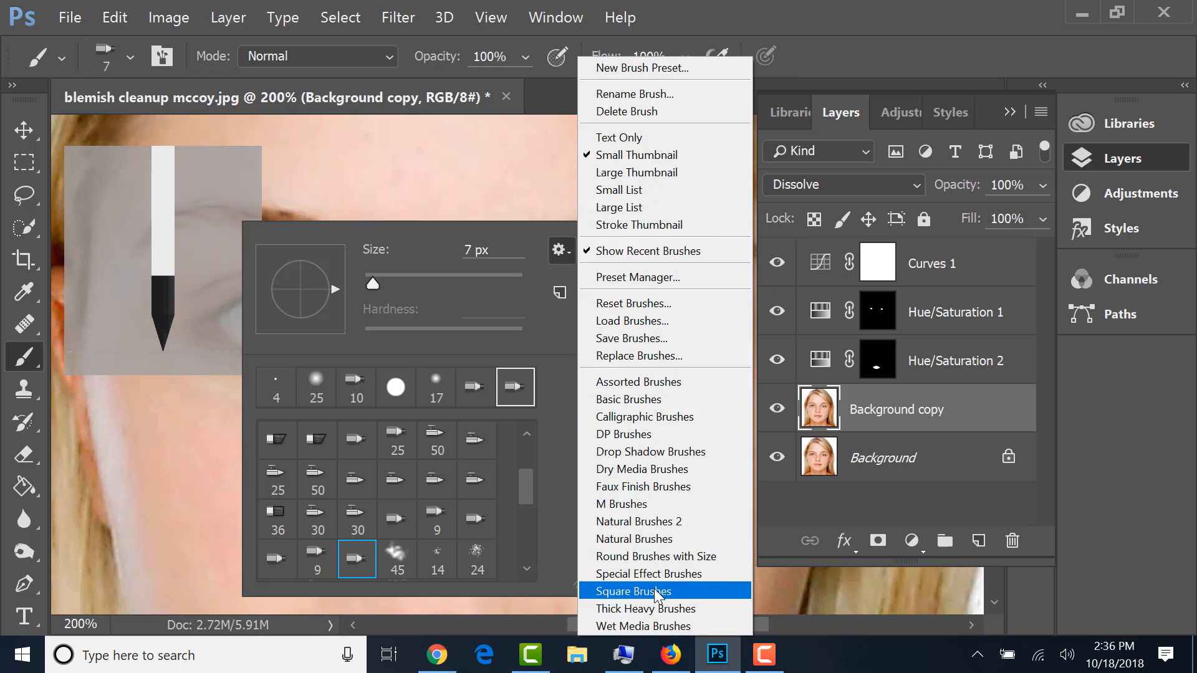
{"action": "left_click", "coordinate": [413, 185]}
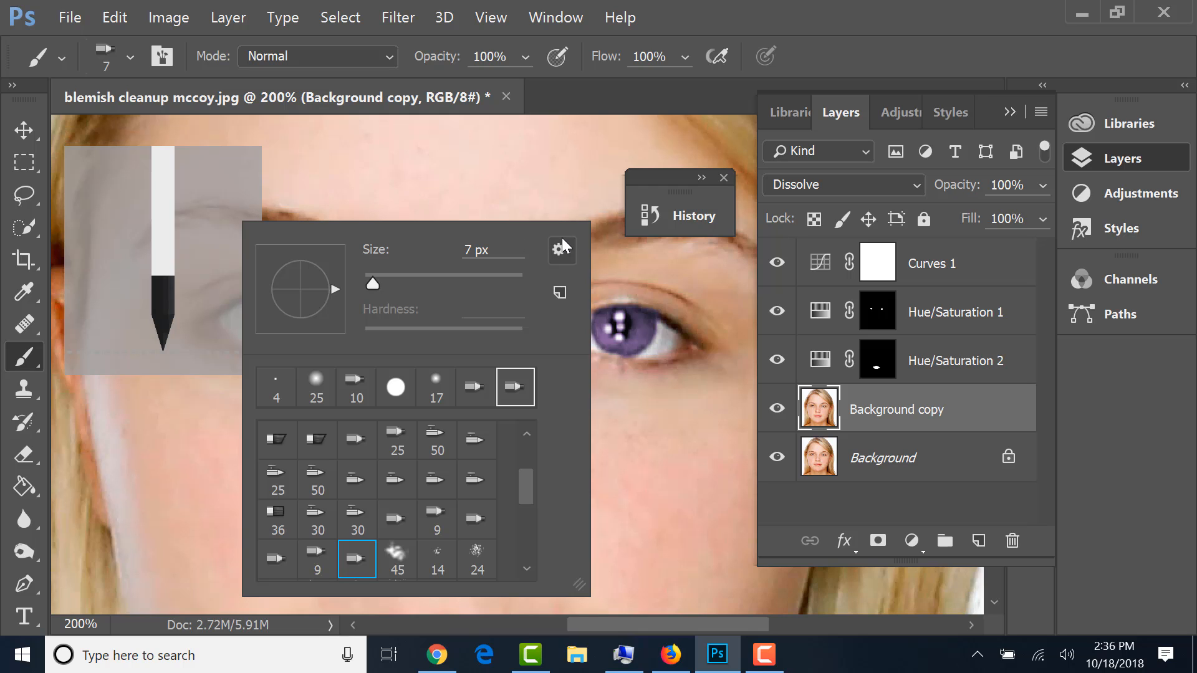
{"action": "key", "text": "Escape"}
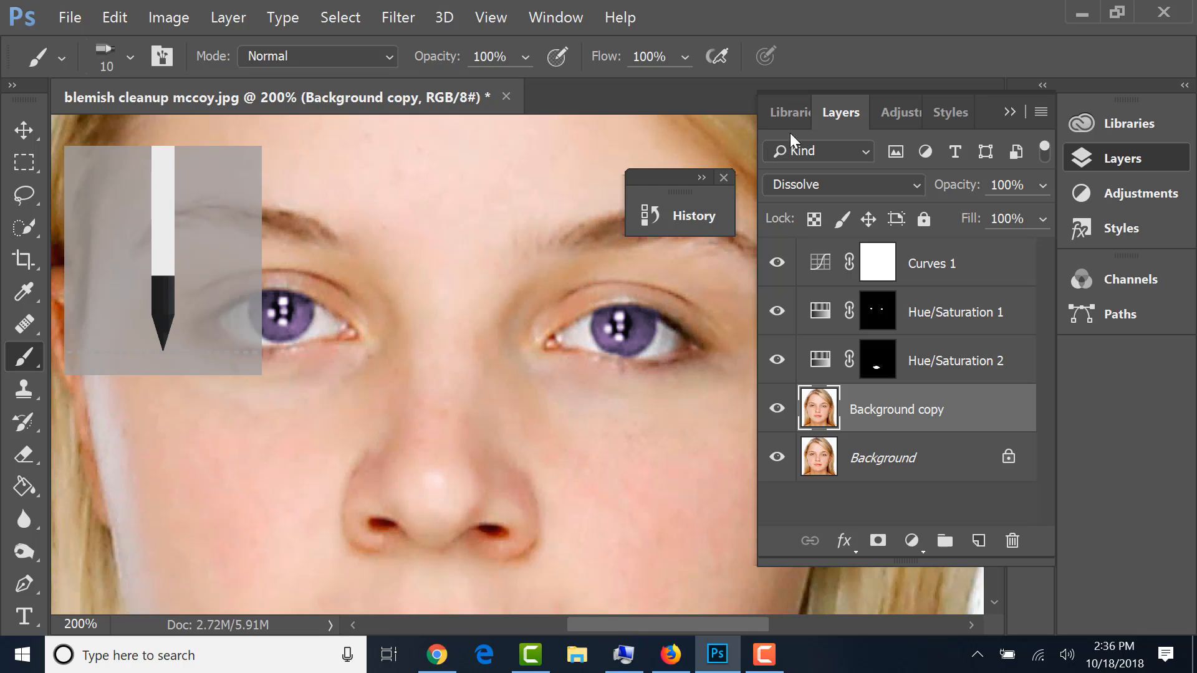
- Collapse the layers list, sample brown tones from the eyebrow on the image's right, and fill it in with short 10 px brush strokes
{"action": "left_click", "coordinate": [1010, 110]}
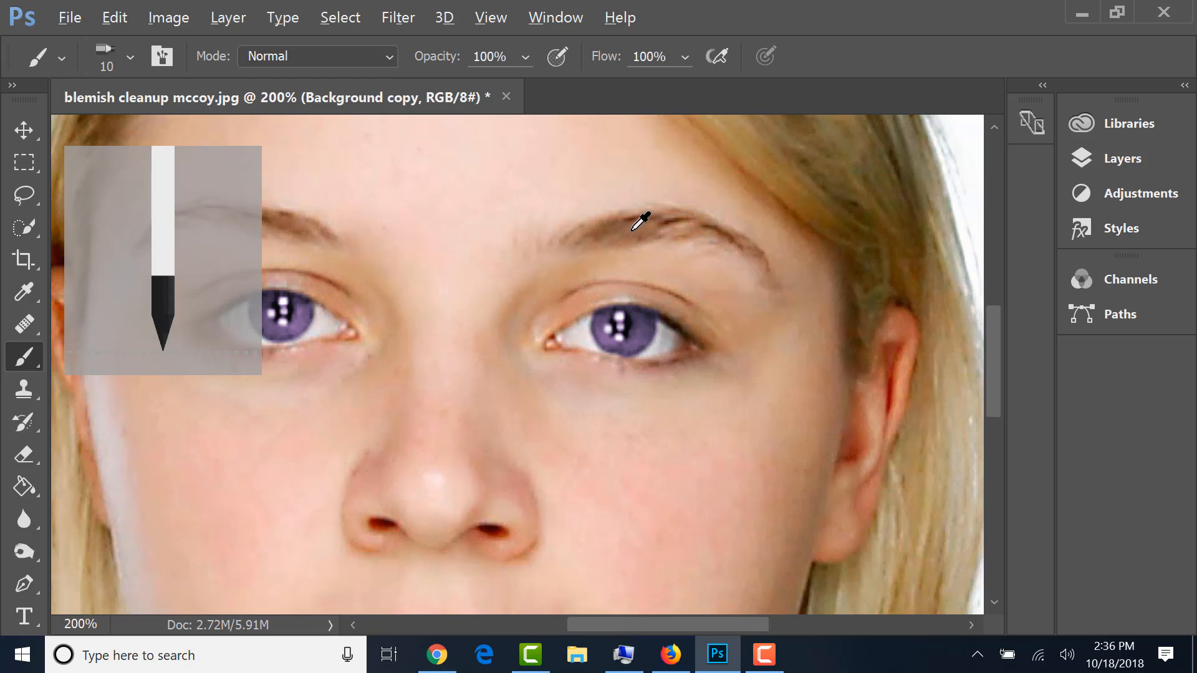
{"action": "key", "text": "alt"}
{"action": "key", "text": "alt"}
{"action": "left_click", "coordinate": [645, 219], "text": "alt"}
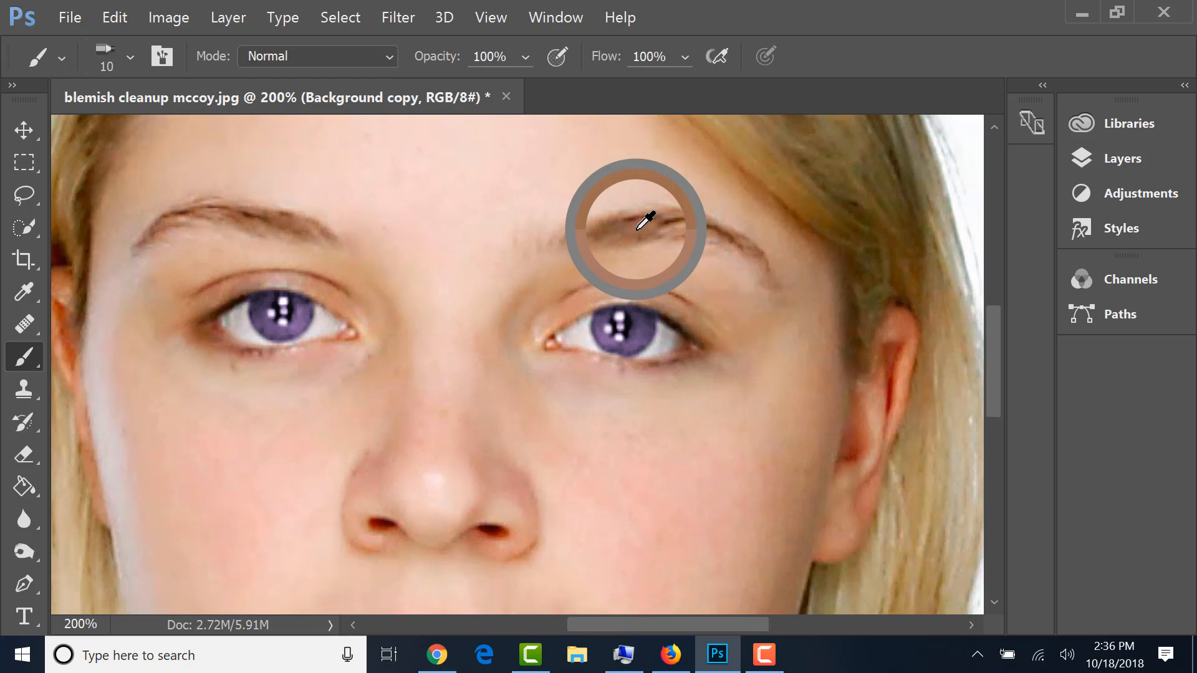
{"action": "left_click_drag", "start_coordinate": [666, 229], "coordinate": [699, 222]}
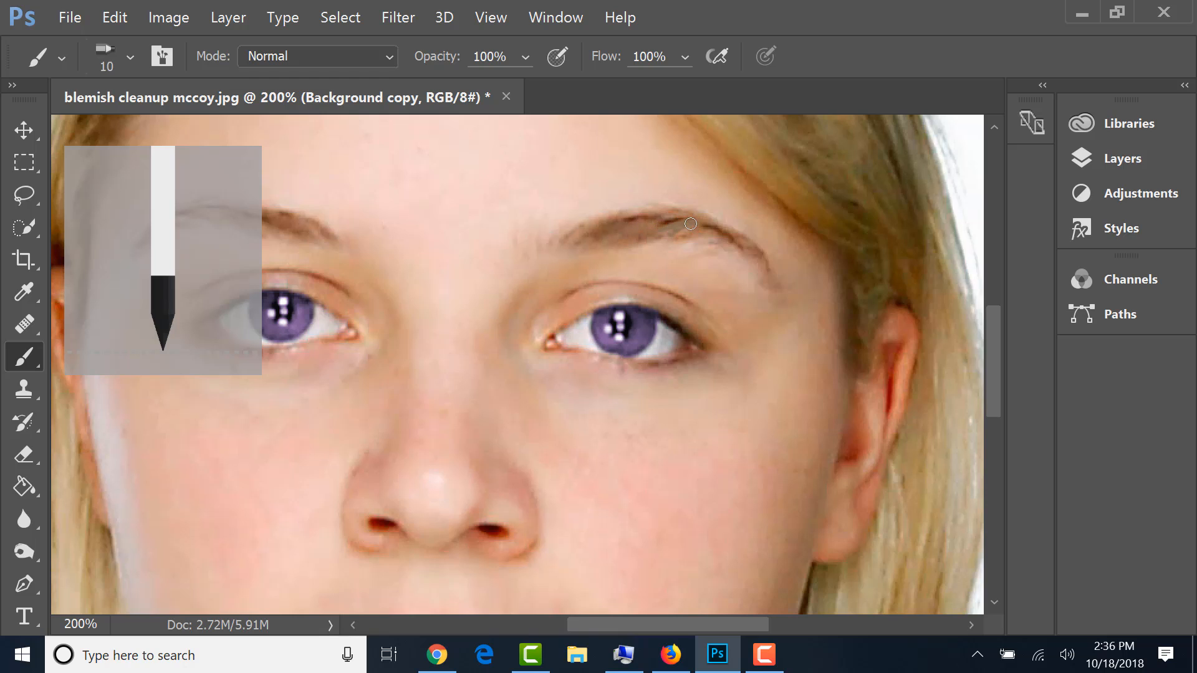
{"action": "left_click", "coordinate": [729, 234], "text": "alt"}
{"action": "mouse_move", "coordinate": [713, 230]}
{"action": "left_mouse_down"}
{"action": "mouse_move", "coordinate": [750, 251]}
{"action": "mouse_move", "coordinate": [703, 238]}
{"action": "mouse_move", "coordinate": [653, 241]}
{"action": "mouse_move", "coordinate": [655, 252]}
{"action": "mouse_move", "coordinate": [701, 222]}
{"action": "mouse_move", "coordinate": [622, 244]}
{"action": "left_mouse_up"}
- Fill in the eyebrow on the image's left with short brown strokes using the same 10 px pointed tip
{"action": "mouse_move", "coordinate": [516, 257]}
{"action": "left_mouse_down"}
{"action": "mouse_move", "coordinate": [716, 268]}
{"action": "mouse_move", "coordinate": [788, 288]}
{"action": "left_mouse_up"}
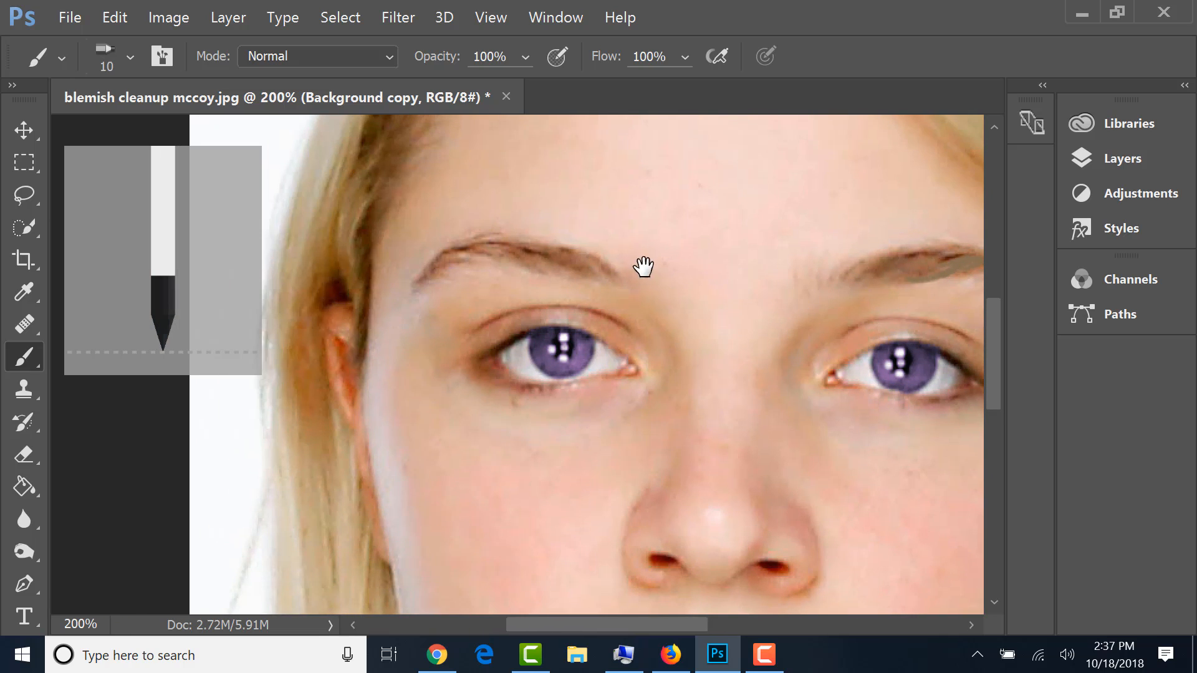
{"action": "left_click", "coordinate": [546, 236]}
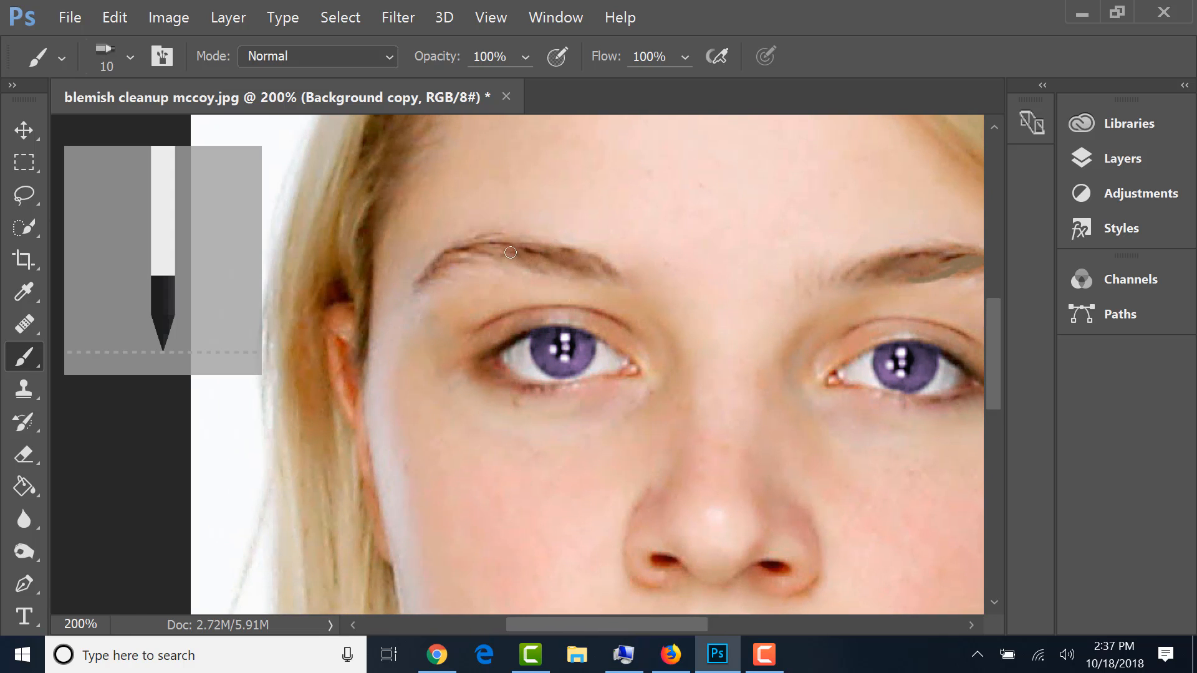
{"action": "mouse_move", "coordinate": [510, 252]}
{"action": "left_mouse_down"}
{"action": "mouse_move", "coordinate": [480, 249]}
{"action": "mouse_move", "coordinate": [524, 255]}
{"action": "mouse_move", "coordinate": [444, 262]}
{"action": "left_mouse_up"}
- Fit the whole portrait in view and show the layers list to review the painted eyebrows
{"action": "key", "text": "ctrl+0"}
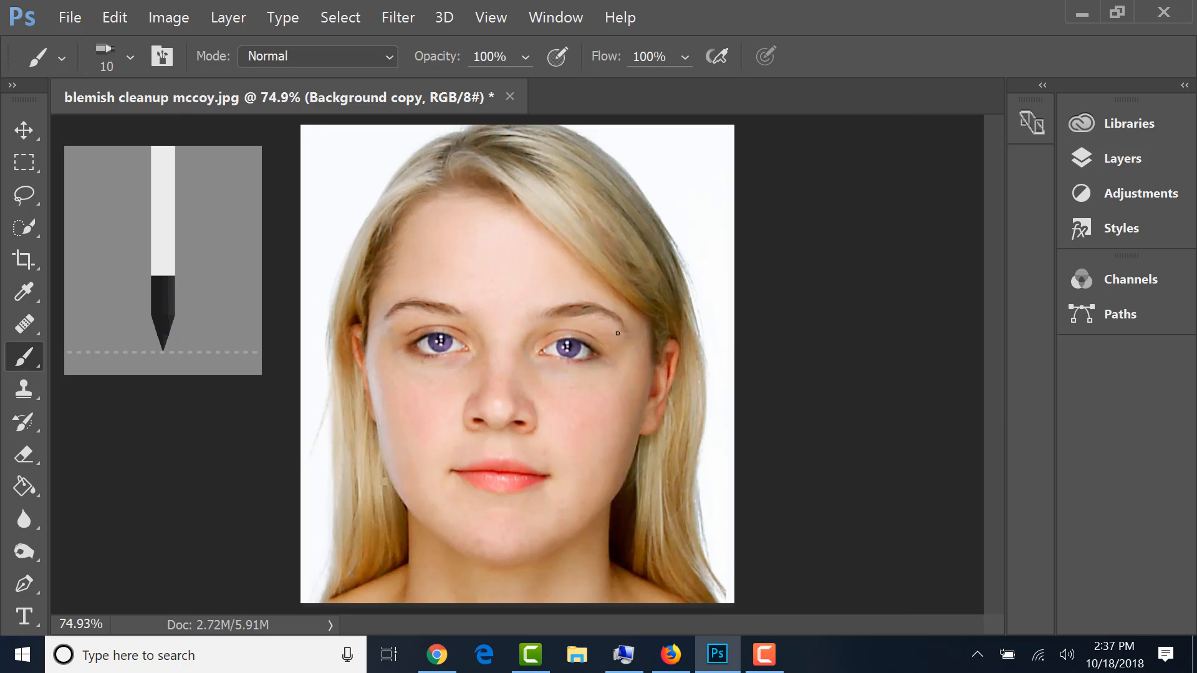
{"action": "left_click", "coordinate": [1119, 163]}
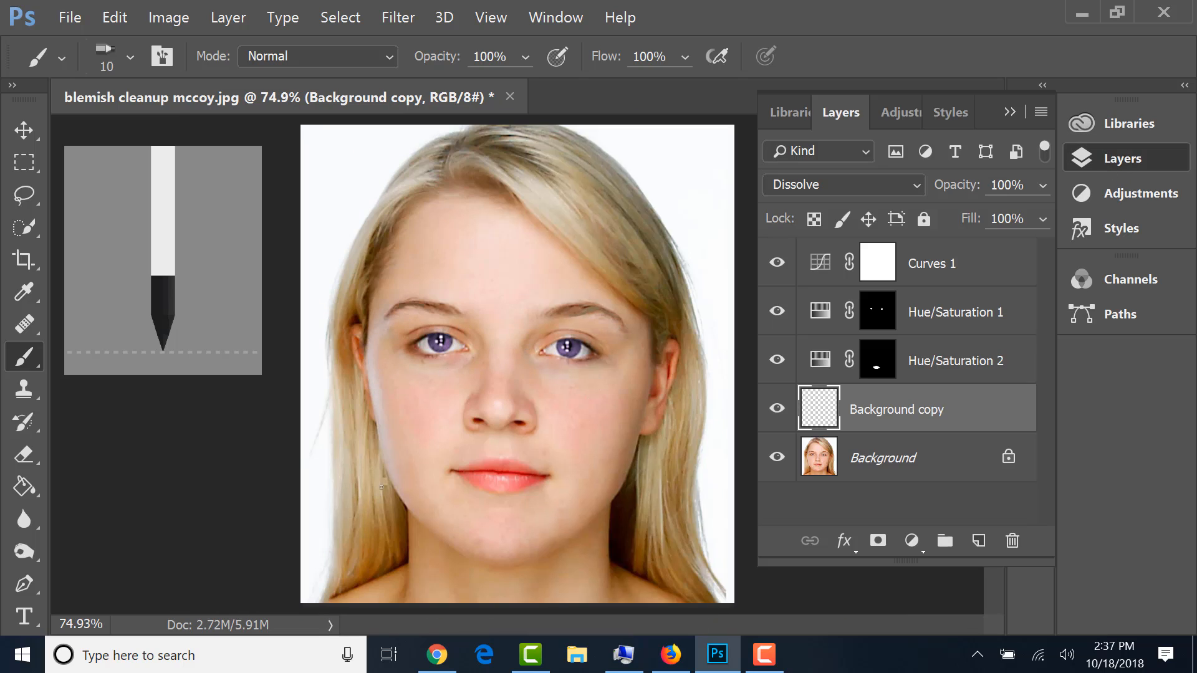